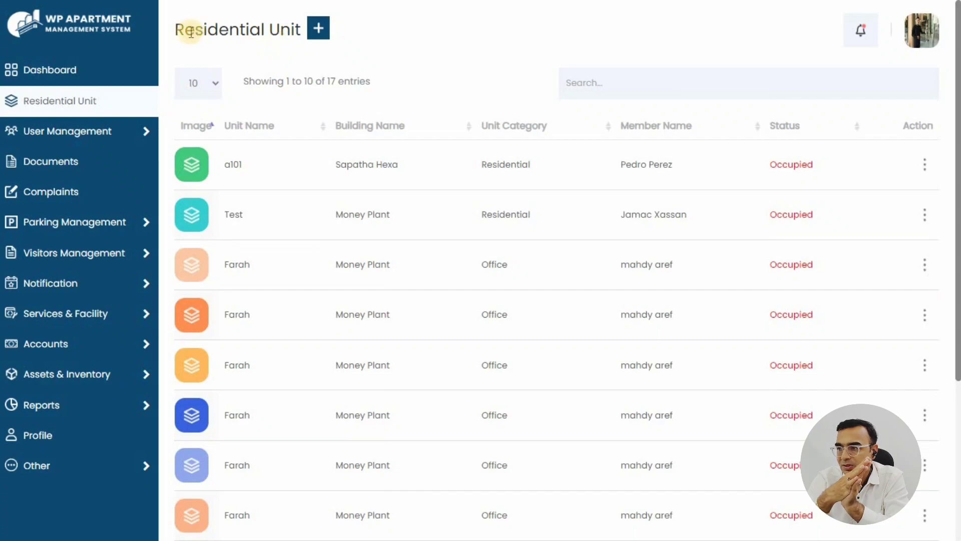
{"action": "left_click_drag", "start_coordinate": [179, 31], "coordinate": [310, 30]}
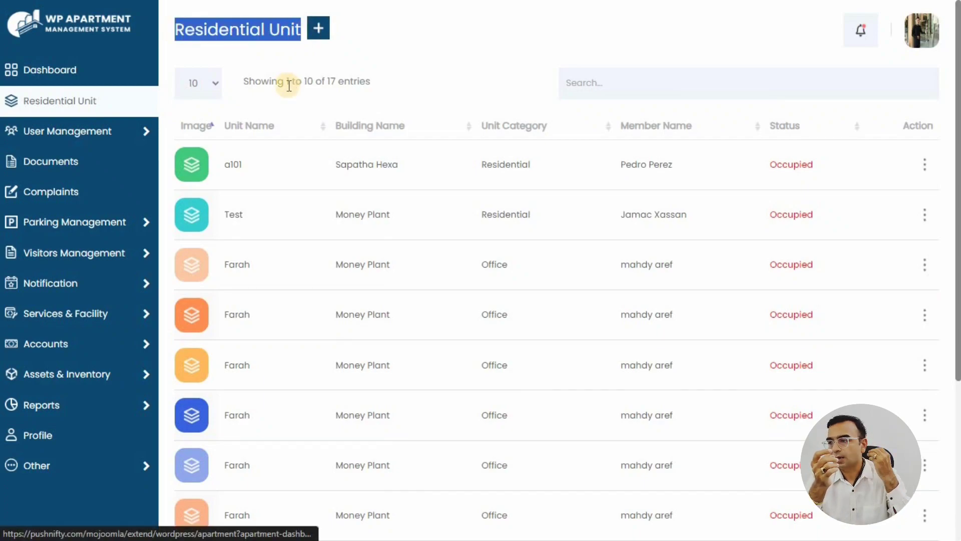
{"action": "left_click", "coordinate": [320, 111]}
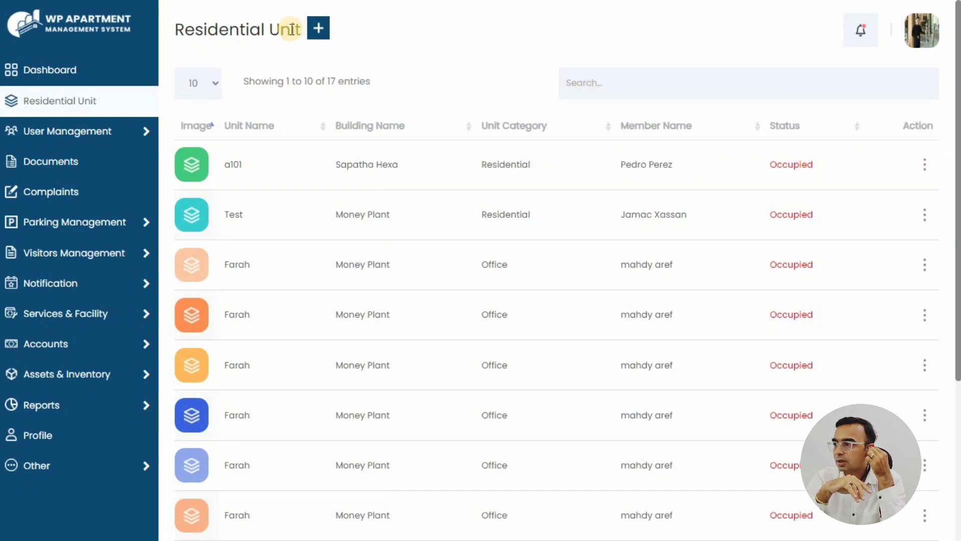
{"action": "left_click", "coordinate": [324, 32]}
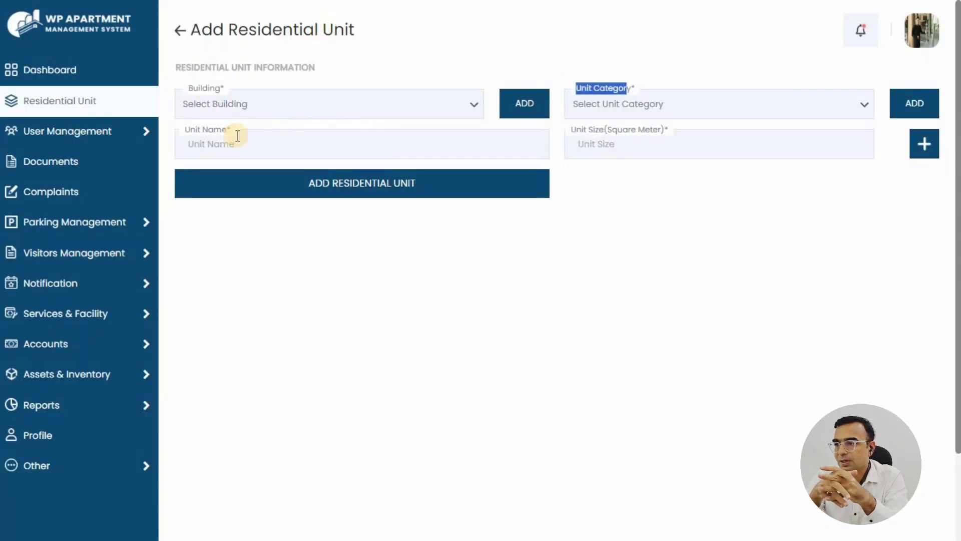
{"action": "left_click_drag", "start_coordinate": [190, 128], "coordinate": [223, 129]}
{"action": "left_click", "coordinate": [566, 130]}
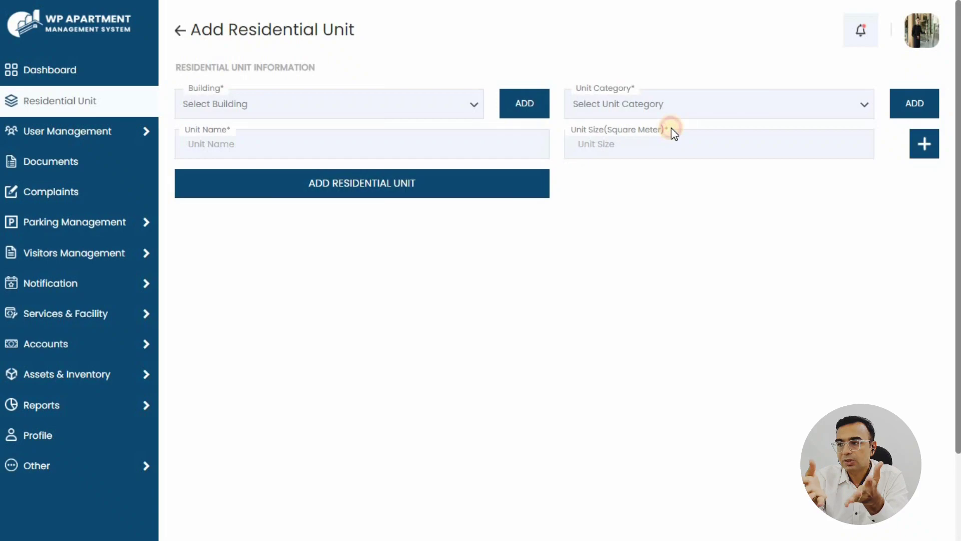
{"action": "left_click", "coordinate": [179, 31]}
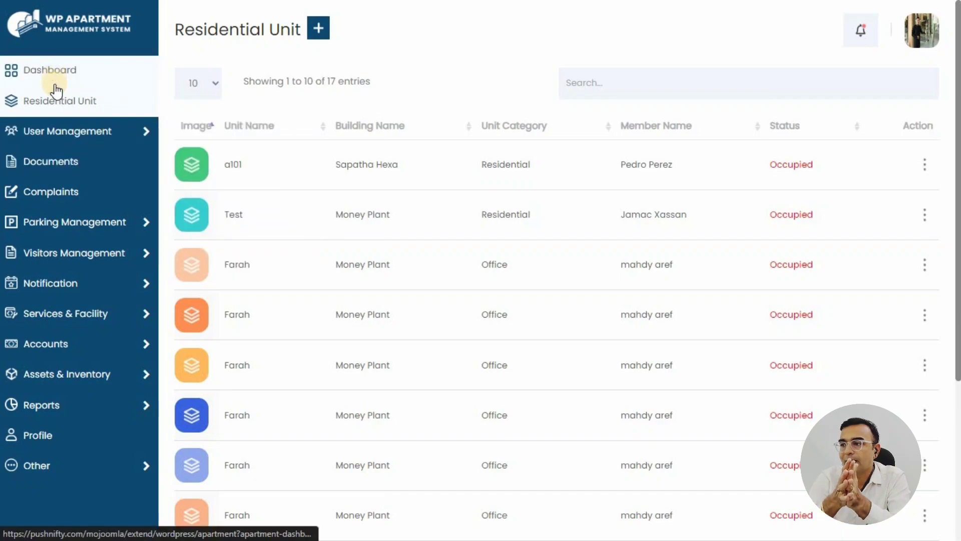
Open the Documents list and its new-document form
{"action": "left_click", "coordinate": [66, 169]}
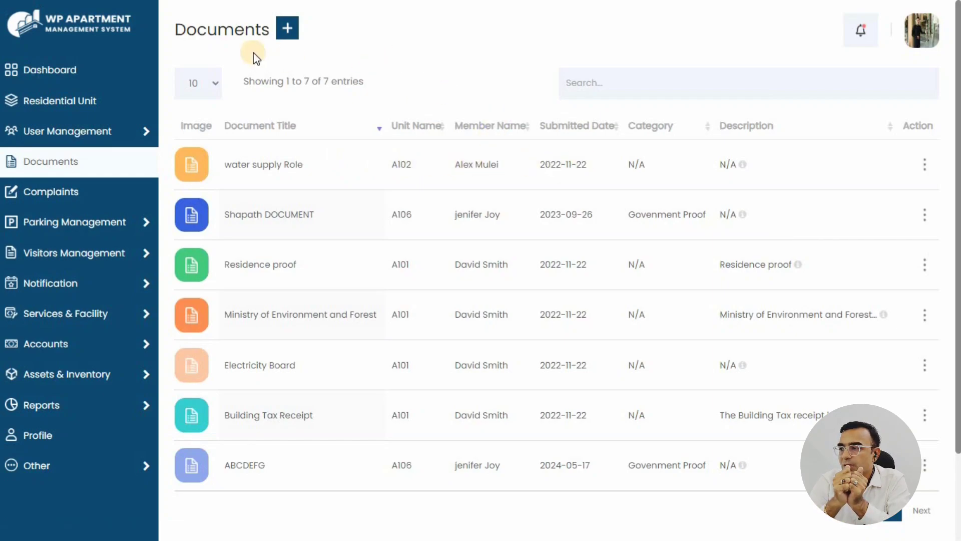
{"action": "left_click_drag", "start_coordinate": [187, 30], "coordinate": [364, 48]}
{"action": "left_click", "coordinate": [290, 31]}
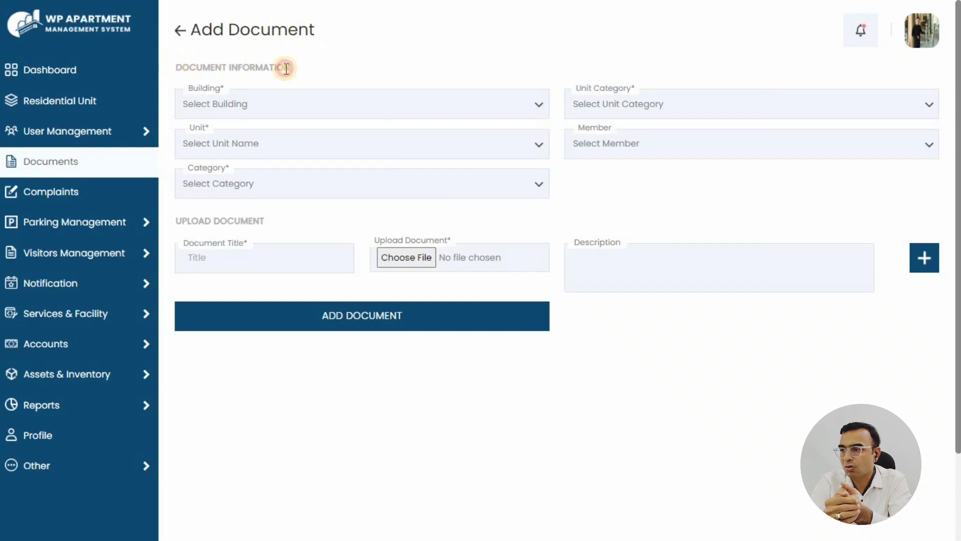
Review the Document Information and Upload Document fields of the new-document form
{"action": "triple_click", "coordinate": [285, 68]}
{"action": "left_click", "coordinate": [220, 90]}
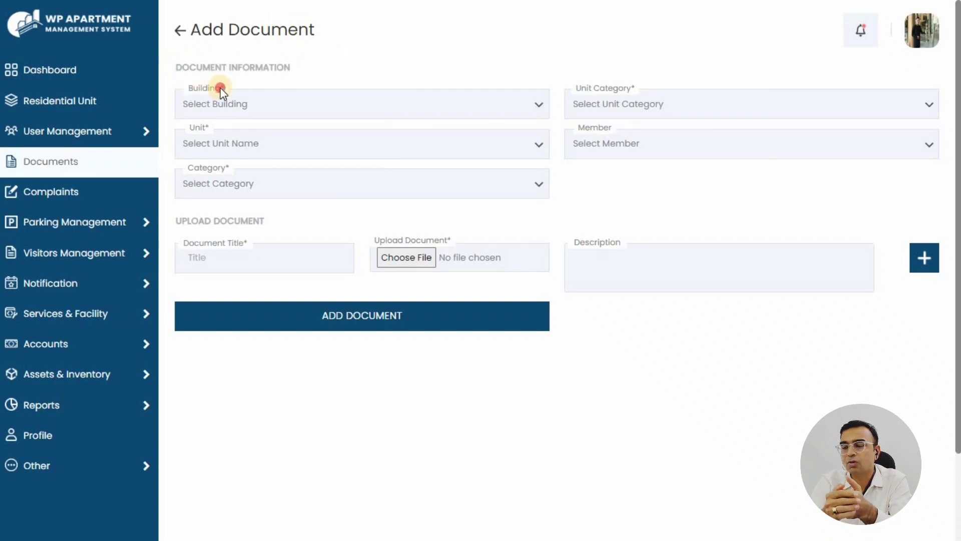
{"action": "triple_click", "coordinate": [628, 89]}
{"action": "triple_click", "coordinate": [205, 128]}
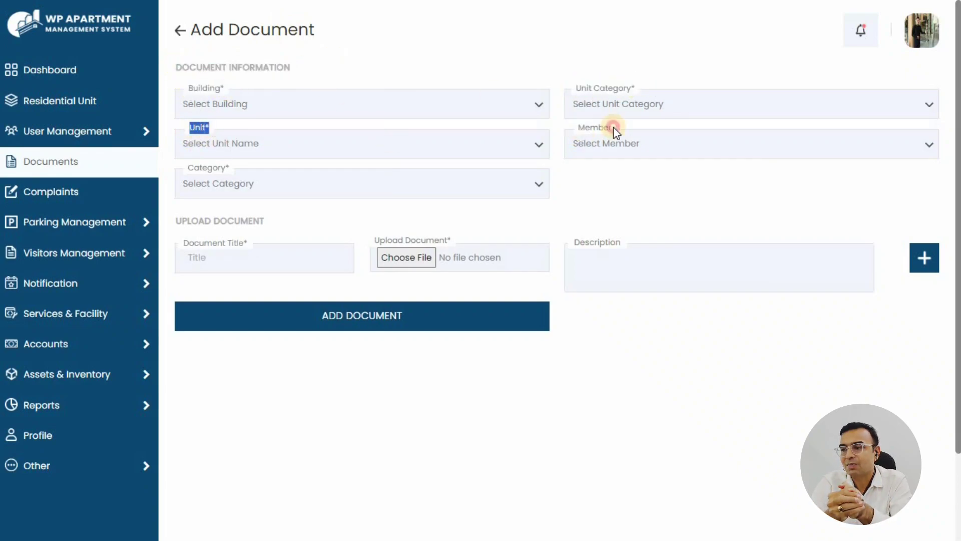
{"action": "triple_click", "coordinate": [226, 170]}
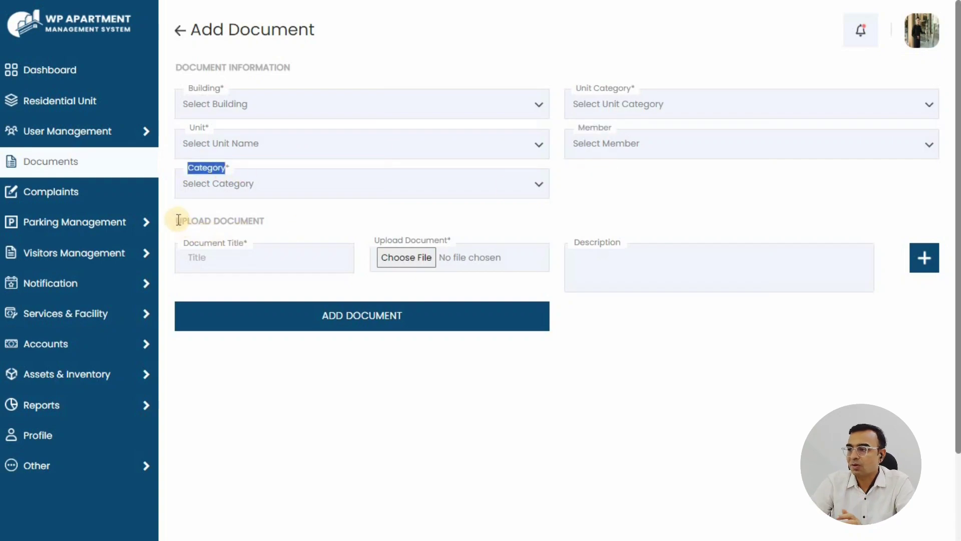
{"action": "triple_click", "coordinate": [283, 220]}
{"action": "left_click_drag", "start_coordinate": [179, 244], "coordinate": [251, 242]}
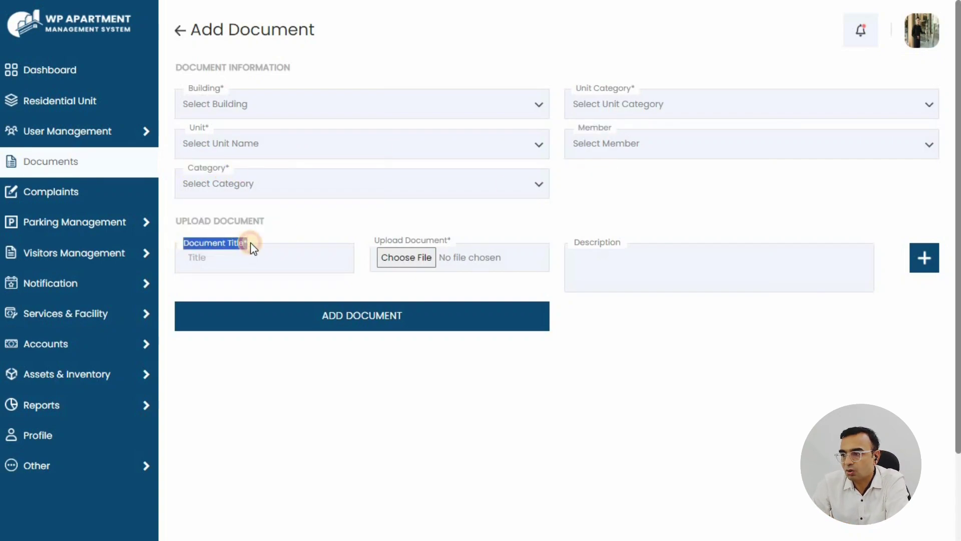
{"action": "left_click_drag", "start_coordinate": [378, 246], "coordinate": [433, 243]}
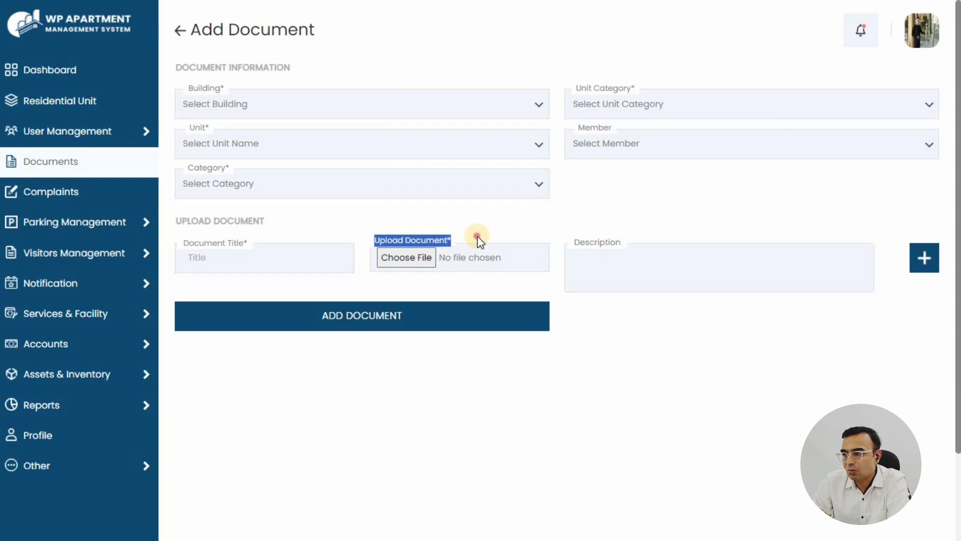
{"action": "left_click", "coordinate": [406, 259]}
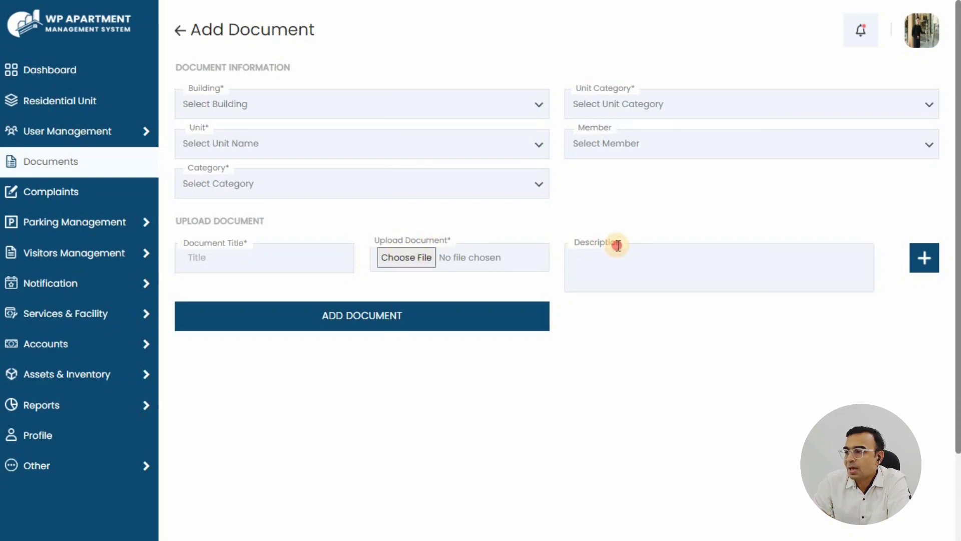
Add two extra upload rows, delete both again, and return to the dashboard
{"action": "left_click", "coordinate": [596, 243]}
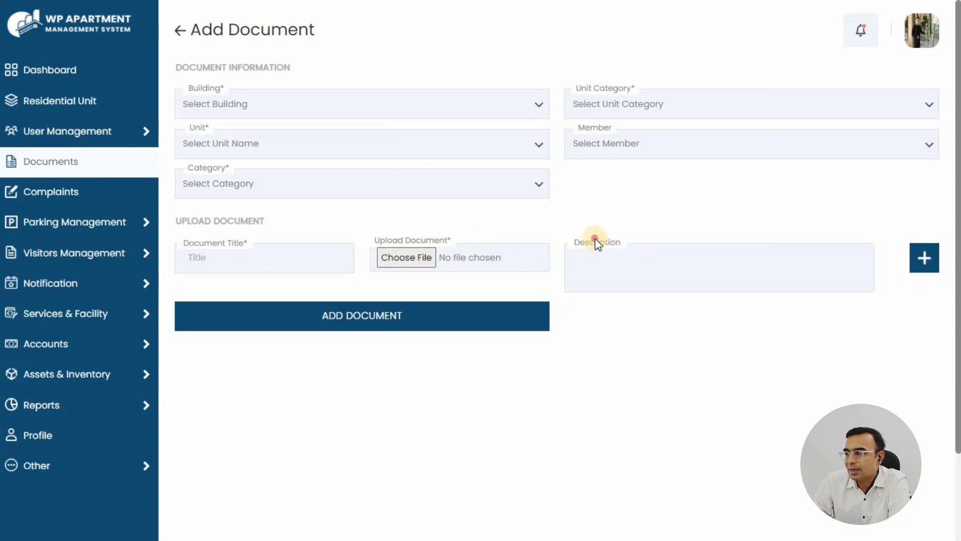
{"action": "left_click", "coordinate": [925, 257]}
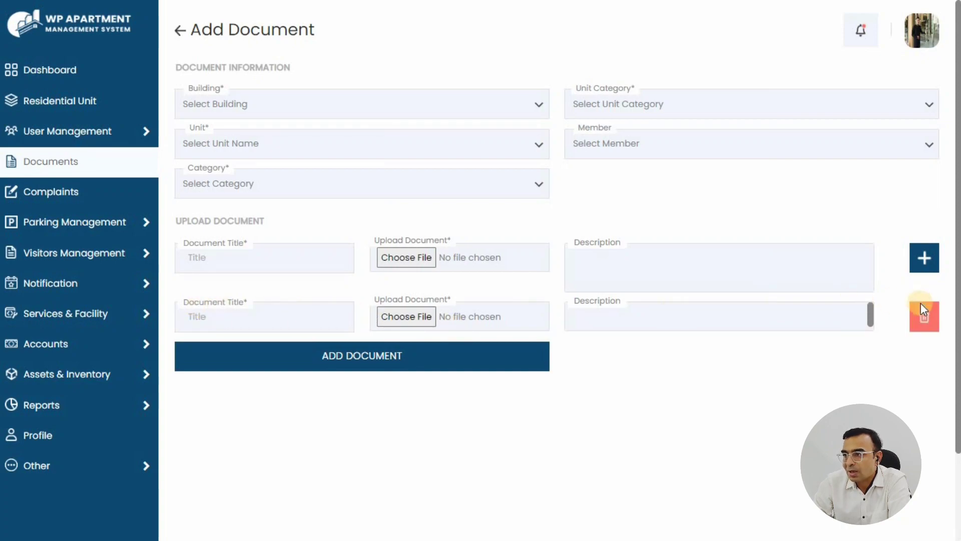
{"action": "left_click", "coordinate": [923, 255]}
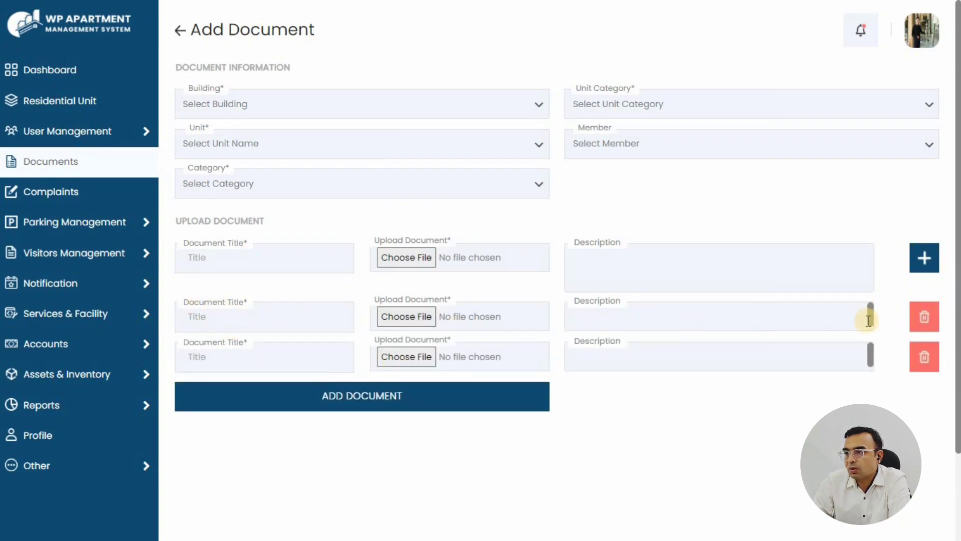
{"action": "left_click", "coordinate": [924, 320]}
{"action": "left_click", "coordinate": [536, 72]}
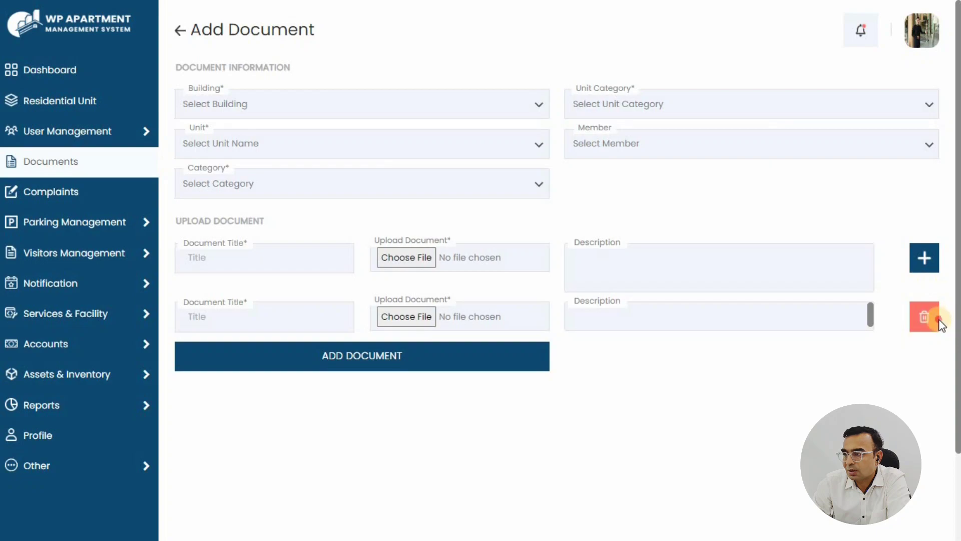
{"action": "left_click", "coordinate": [923, 316]}
{"action": "left_click", "coordinate": [543, 73]}
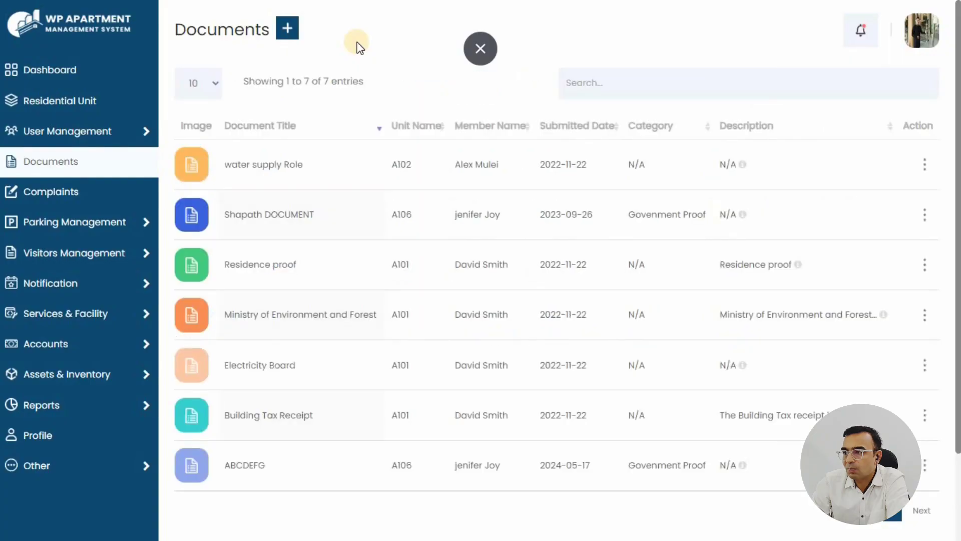
{"action": "left_click", "coordinate": [44, 69]}
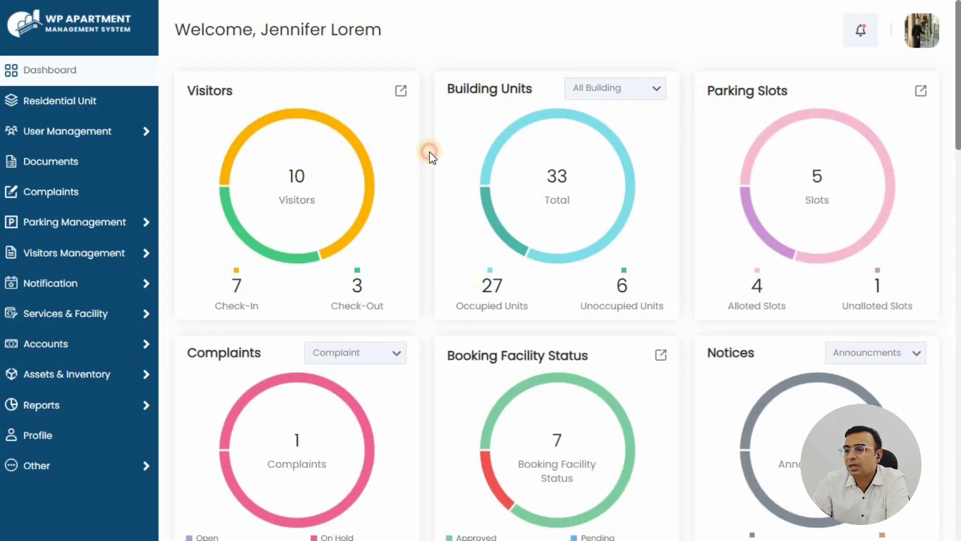
Open the Members list and look over its table column headers
{"action": "mouse_move", "coordinate": [143, 129]}
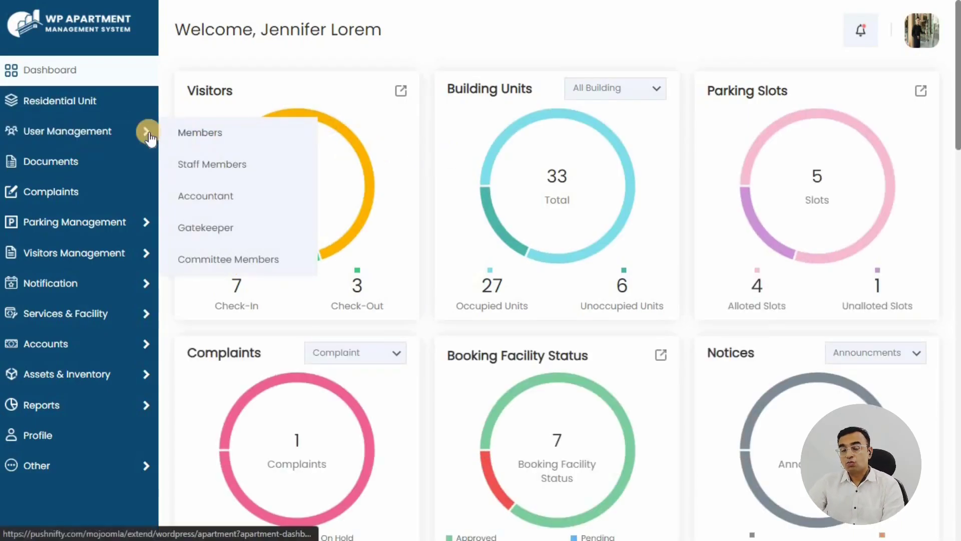
{"action": "left_click", "coordinate": [200, 133]}
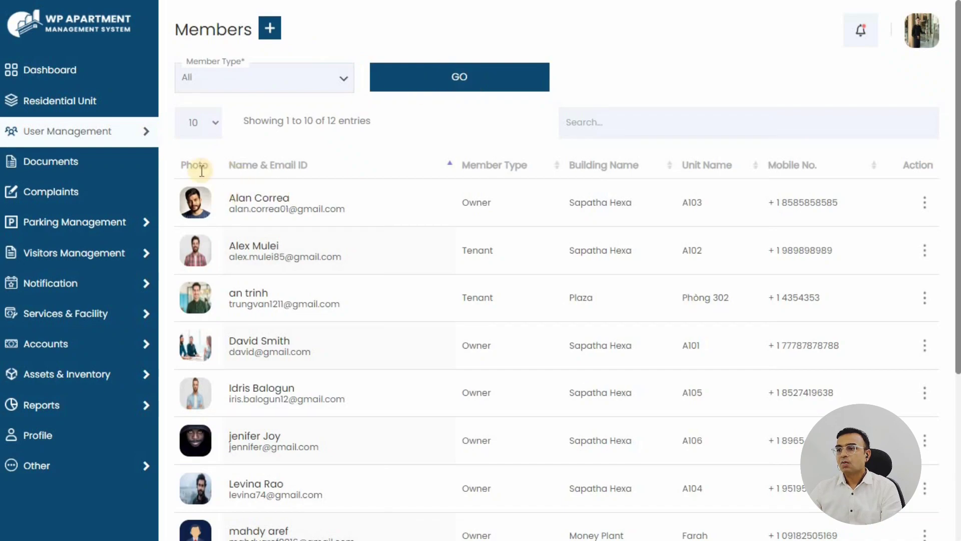
{"action": "left_click_drag", "start_coordinate": [201, 171], "coordinate": [821, 165]}
{"action": "left_click", "coordinate": [478, 125]}
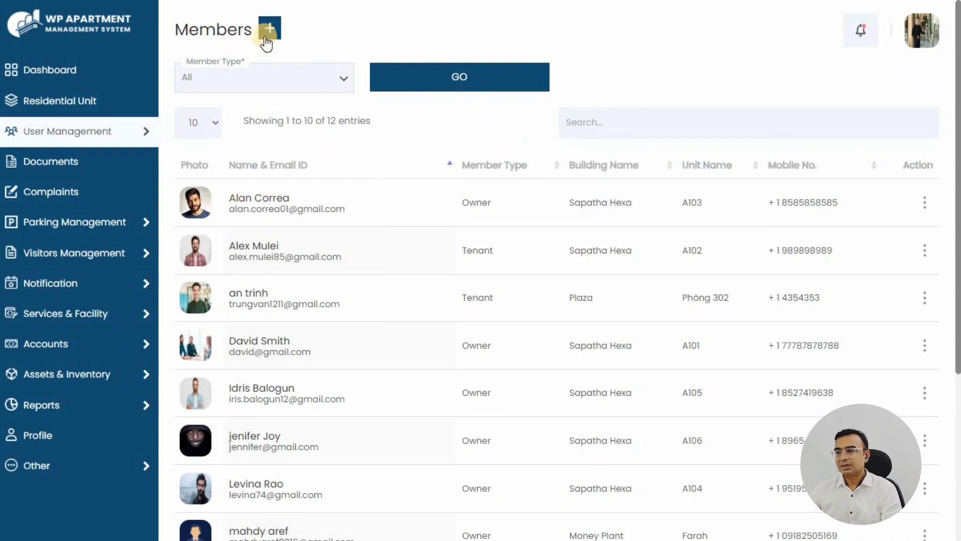
Open the Add Member form and review its Building, Unit, name, Date of Birth and Gender fields
{"action": "left_click", "coordinate": [271, 31]}
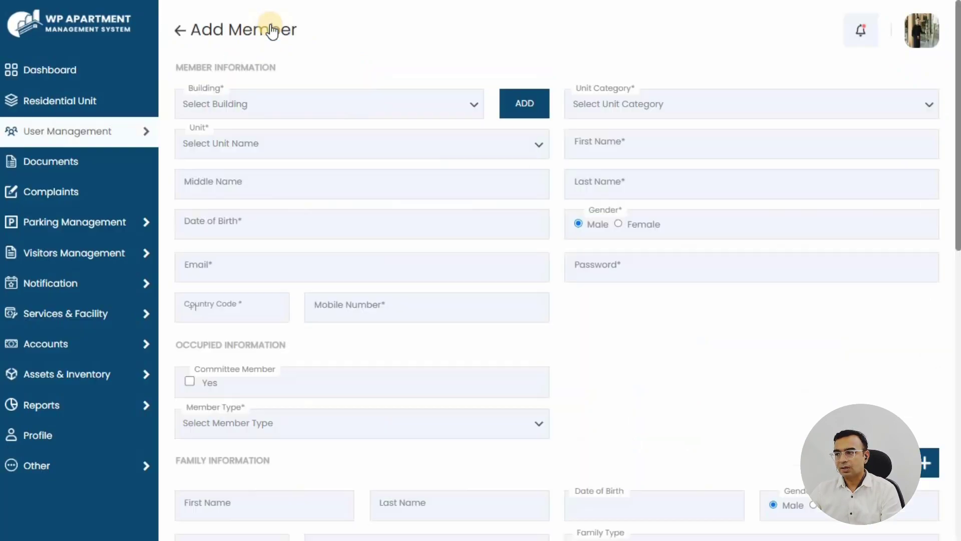
{"action": "left_click_drag", "start_coordinate": [179, 64], "coordinate": [545, 104]}
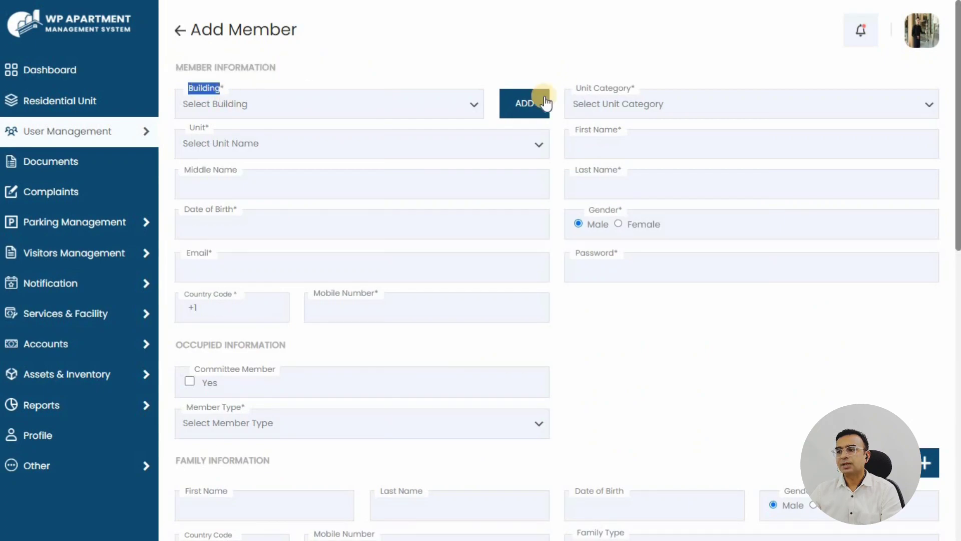
{"action": "double_click", "coordinate": [596, 88]}
{"action": "double_click", "coordinate": [197, 129]}
{"action": "triple_click", "coordinate": [590, 128]}
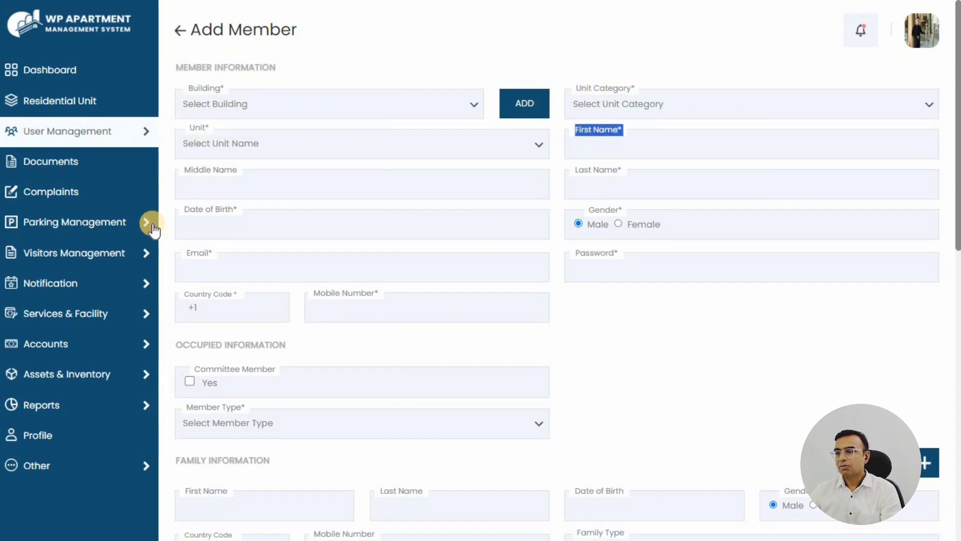
{"action": "left_click_drag", "start_coordinate": [186, 169], "coordinate": [218, 168]}
{"action": "left_click_drag", "start_coordinate": [580, 171], "coordinate": [564, 195]}
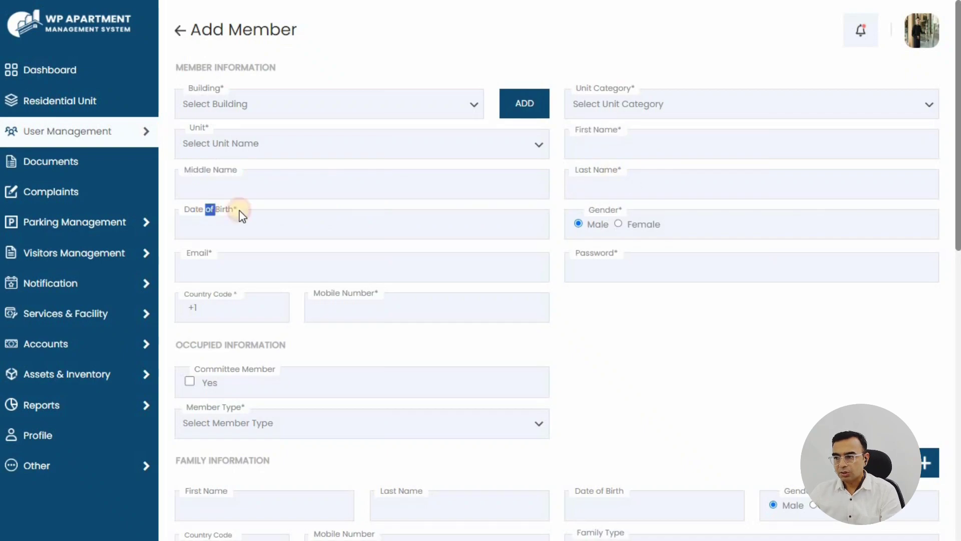
{"action": "triple_click", "coordinate": [209, 210]}
{"action": "triple_click", "coordinate": [605, 209]}
{"action": "left_click", "coordinate": [650, 320]}
Browse the Occupied, Family, Address and Other Information sections, then go back to the Members list
{"action": "scroll", "coordinate": [611, 318], "scroll_direction": "down", "scroll_amount": 2}
{"action": "scroll", "coordinate": [576, 275], "scroll_direction": "down", "scroll_amount": 2}
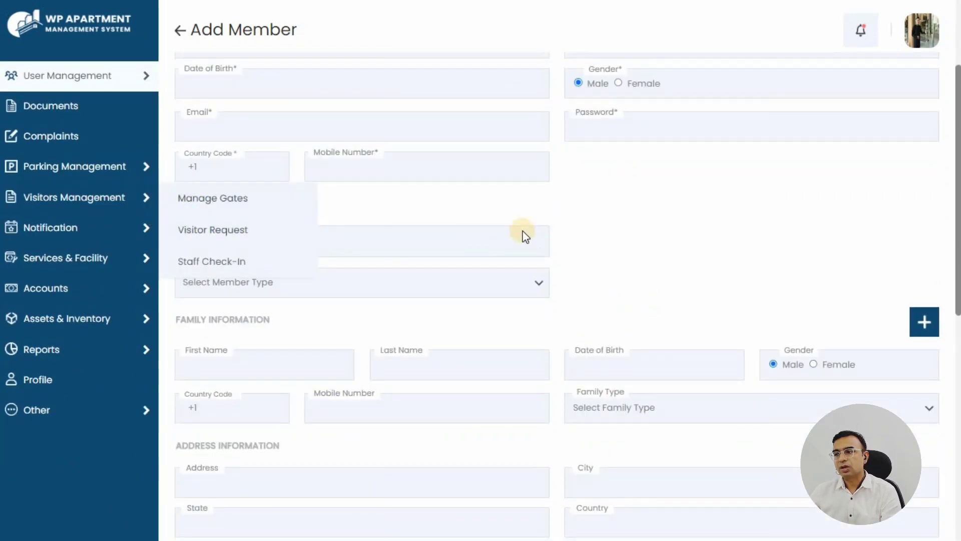
{"action": "left_click_drag", "start_coordinate": [178, 206], "coordinate": [489, 208]}
{"action": "left_click", "coordinate": [598, 209]}
{"action": "scroll", "coordinate": [600, 210], "scroll_direction": "down", "scroll_amount": 1}
{"action": "scroll", "coordinate": [601, 212], "scroll_direction": "down", "scroll_amount": 2}
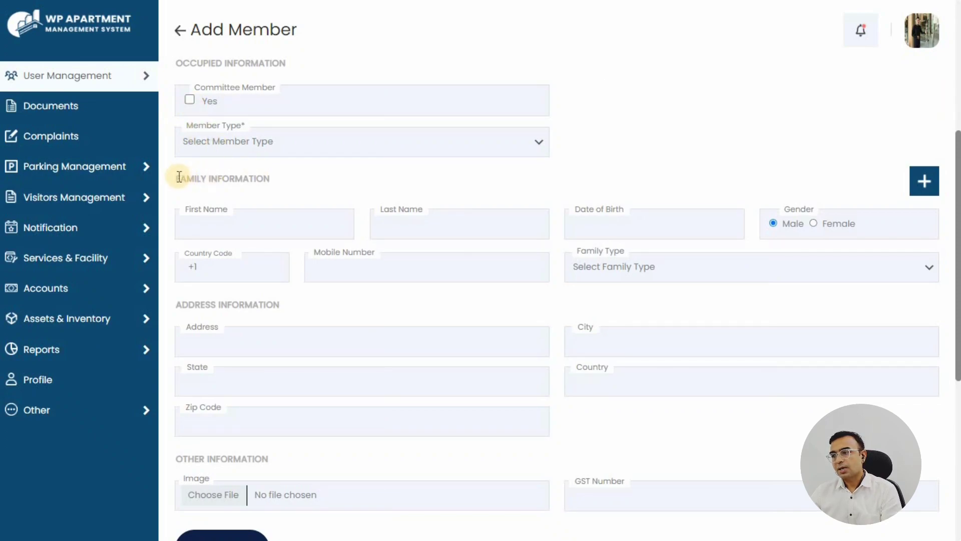
{"action": "left_click_drag", "start_coordinate": [179, 179], "coordinate": [285, 180]}
{"action": "left_click", "coordinate": [284, 190]}
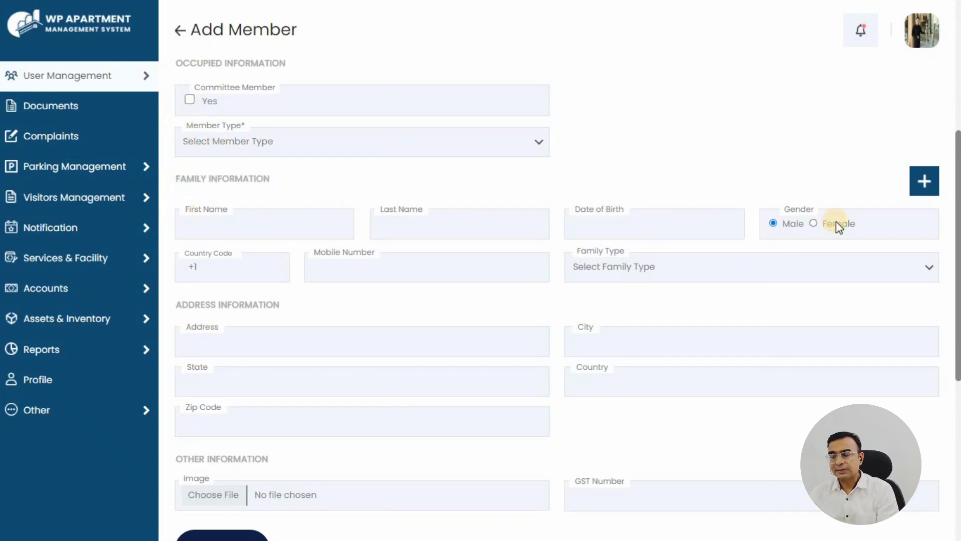
{"action": "scroll", "coordinate": [171, 194], "scroll_direction": "down", "scroll_amount": 3}
{"action": "left_click_drag", "start_coordinate": [310, 159], "coordinate": [320, 159]}
{"action": "scroll", "coordinate": [323, 159], "scroll_direction": "down", "scroll_amount": 4}
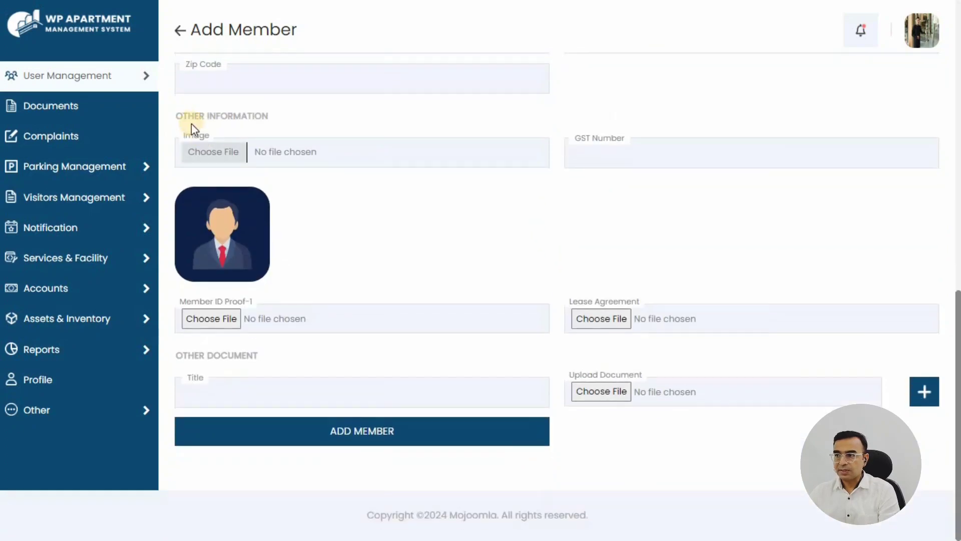
{"action": "left_click_drag", "start_coordinate": [178, 119], "coordinate": [292, 124]}
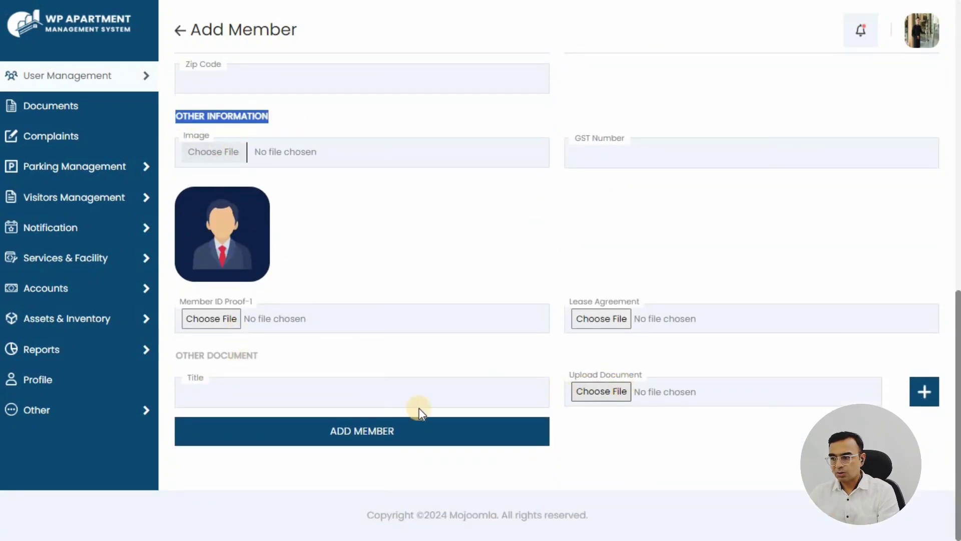
{"action": "scroll", "coordinate": [204, 36], "scroll_direction": "up", "scroll_amount": 15}
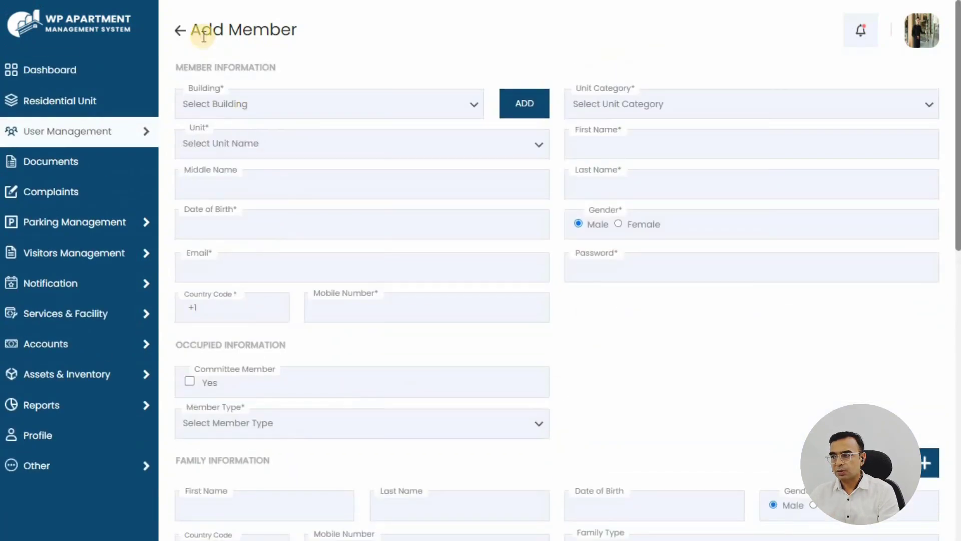
{"action": "left_click", "coordinate": [179, 32]}
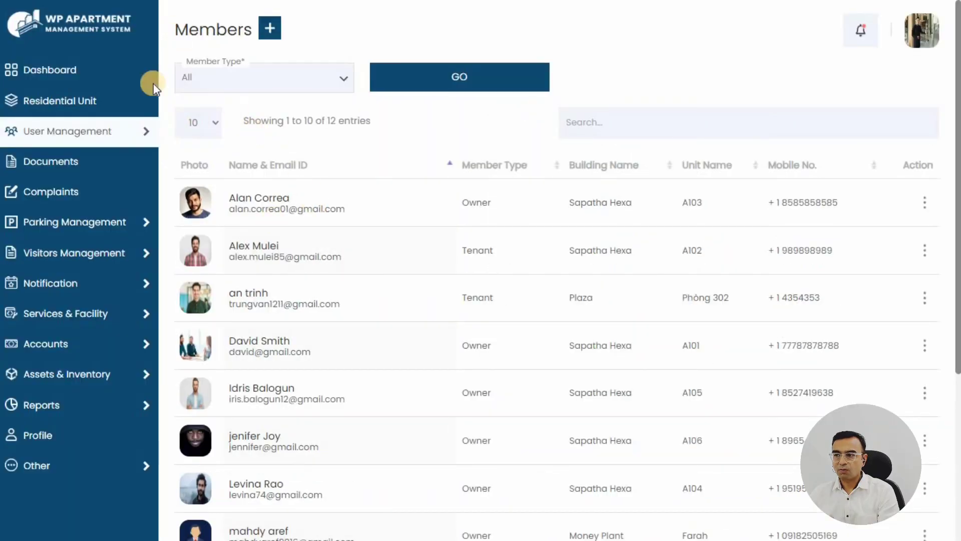
Go from the dashboard to the Complaints list and inspect the first complaint's nature and title
{"action": "left_click", "coordinate": [87, 79]}
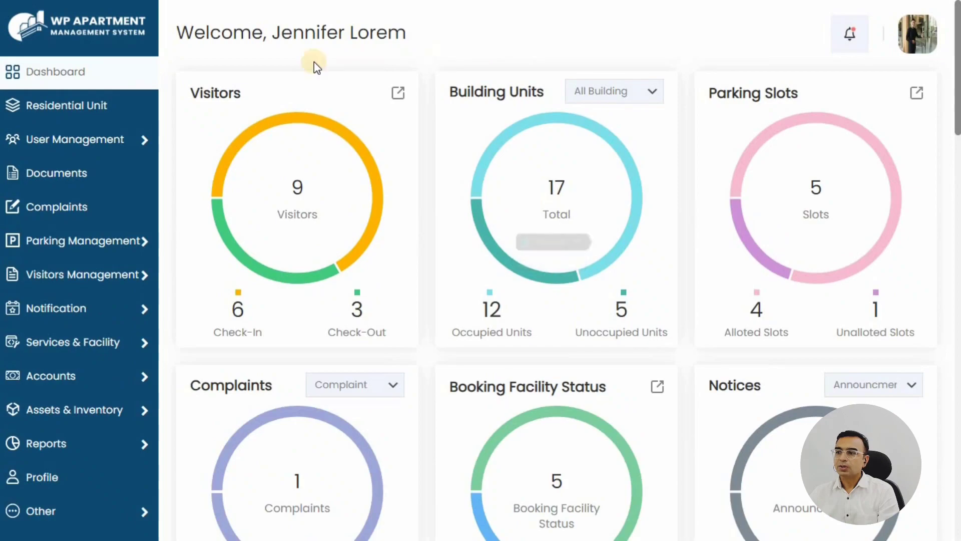
{"action": "left_click", "coordinate": [62, 210]}
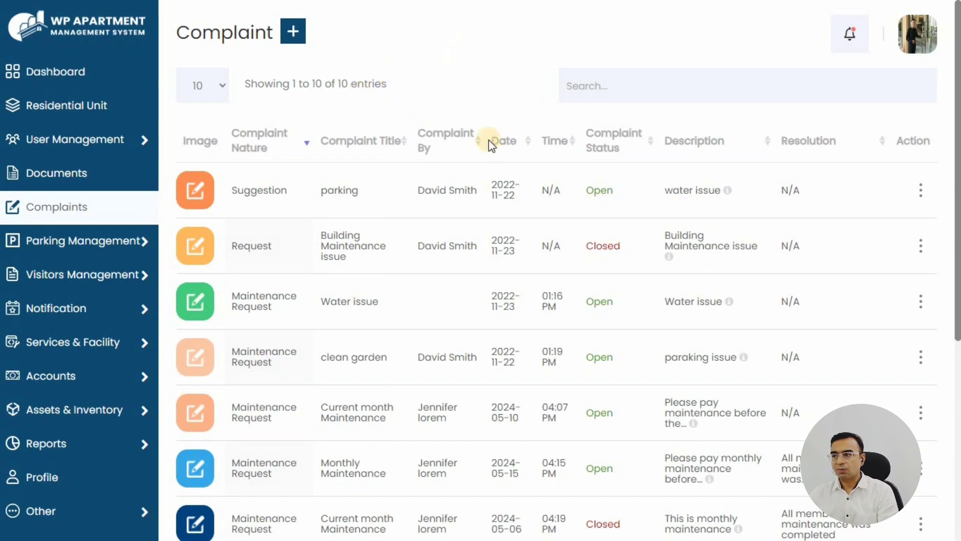
{"action": "left_click_drag", "start_coordinate": [232, 198], "coordinate": [616, 198]}
{"action": "left_click", "coordinate": [610, 201]}
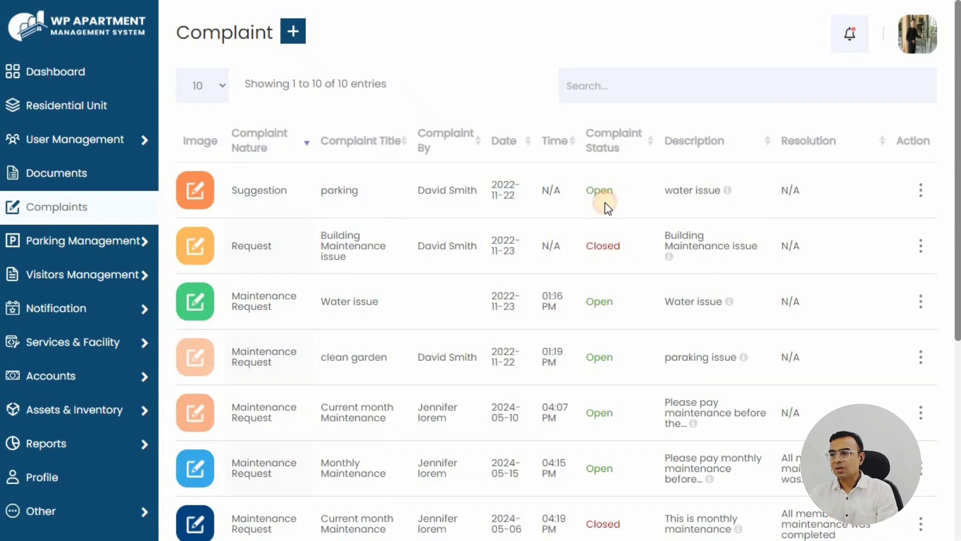
Change the parking suggestion complaint's status to On Hold and save it
{"action": "left_click", "coordinate": [273, 195]}
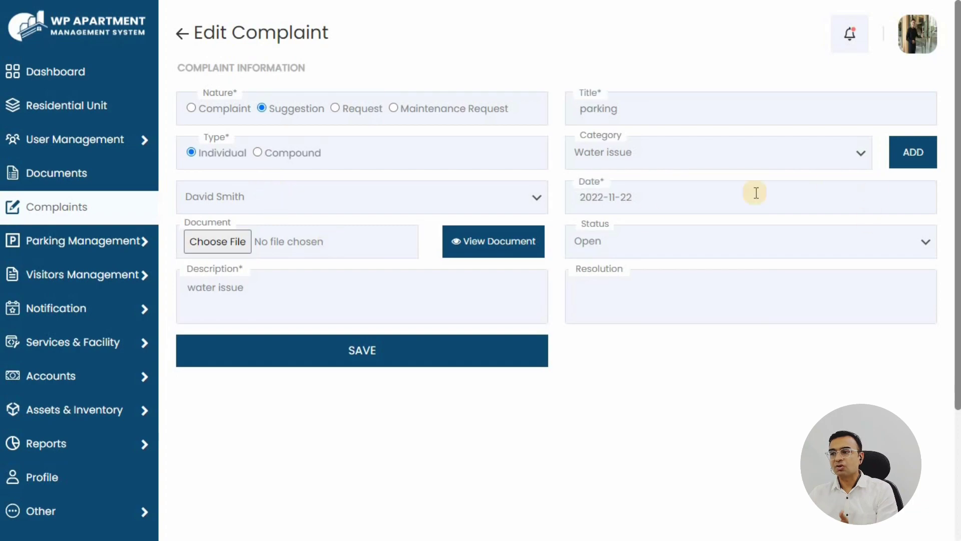
{"action": "left_click", "coordinate": [656, 255]}
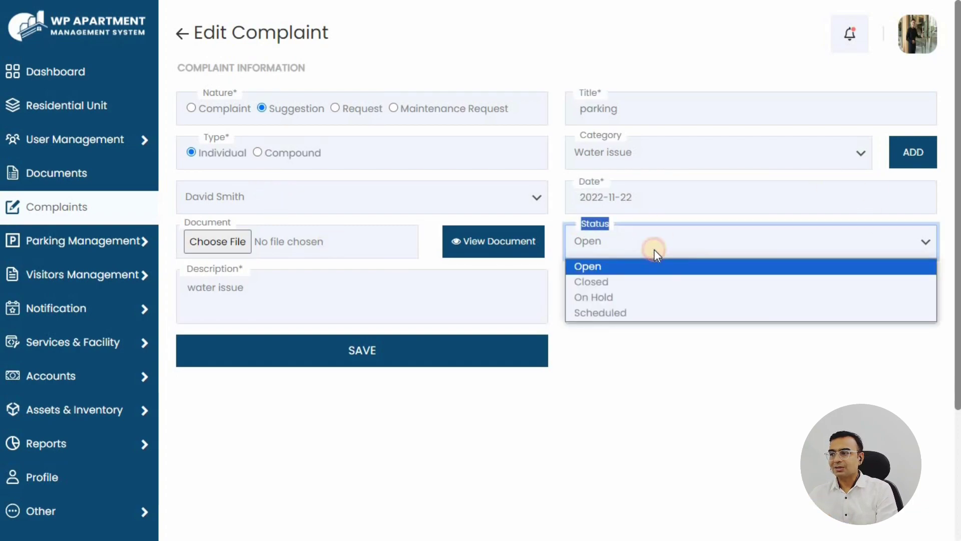
{"action": "left_click", "coordinate": [599, 299]}
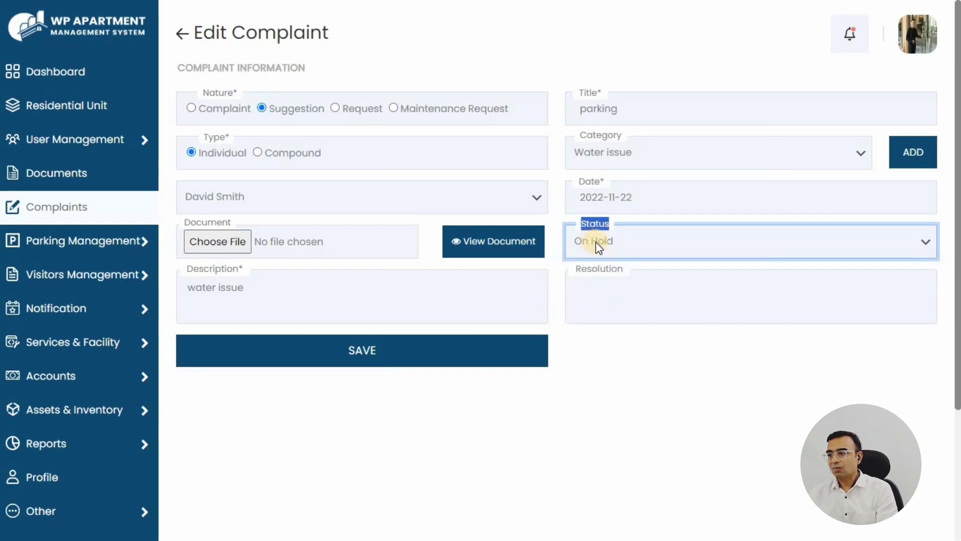
{"action": "left_click", "coordinate": [362, 353]}
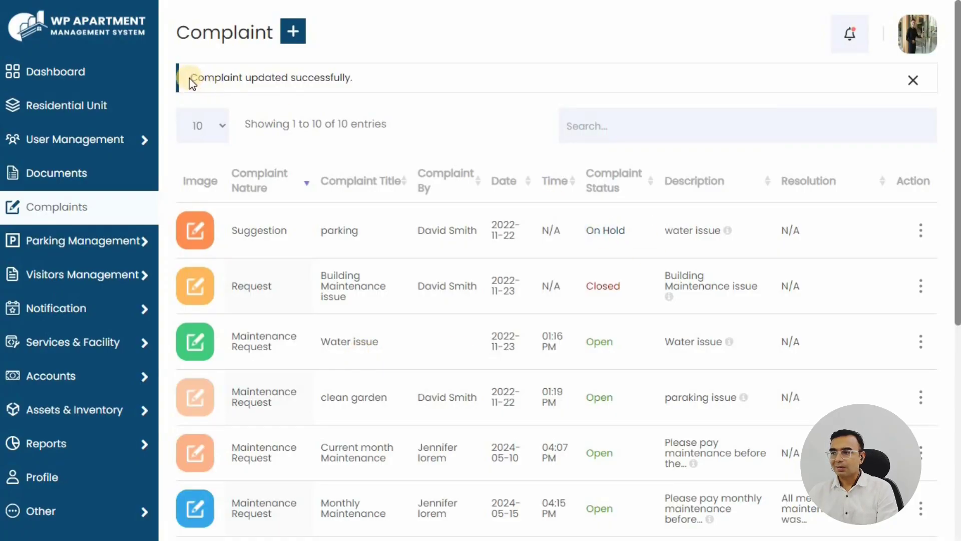
Check the update confirmation and the complaint's new On Hold status in the list
{"action": "left_click_drag", "start_coordinate": [189, 76], "coordinate": [436, 120]}
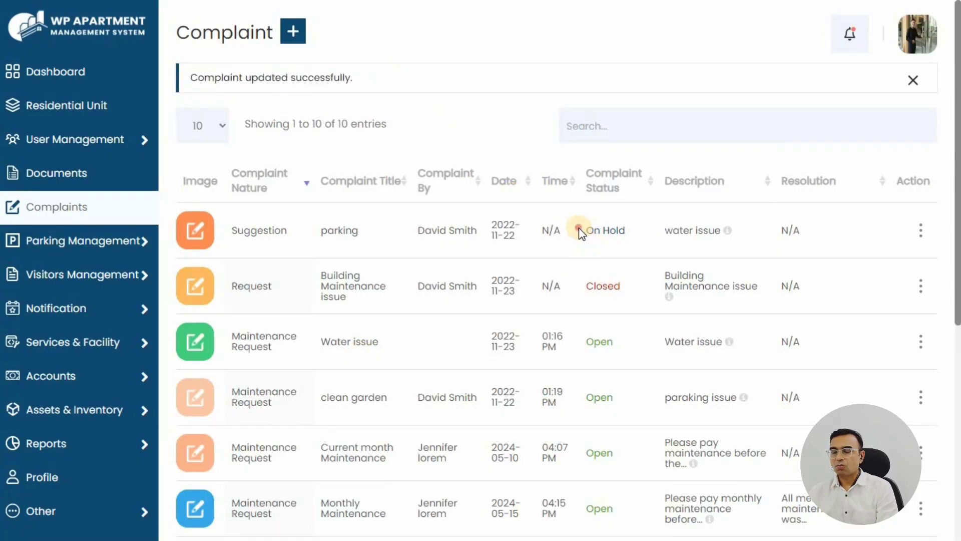
{"action": "left_click_drag", "start_coordinate": [581, 228], "coordinate": [615, 234]}
{"action": "double_click", "coordinate": [609, 233]}
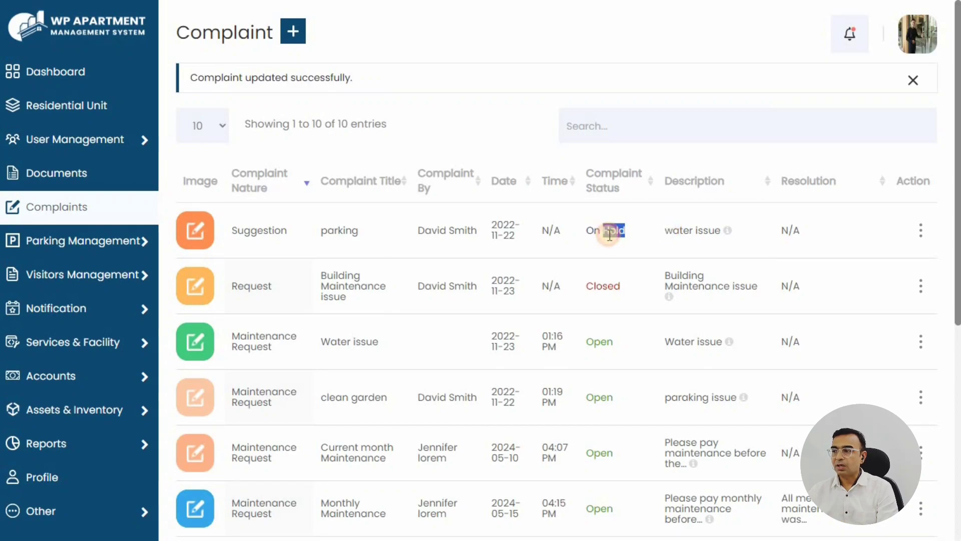
{"action": "left_click", "coordinate": [596, 249]}
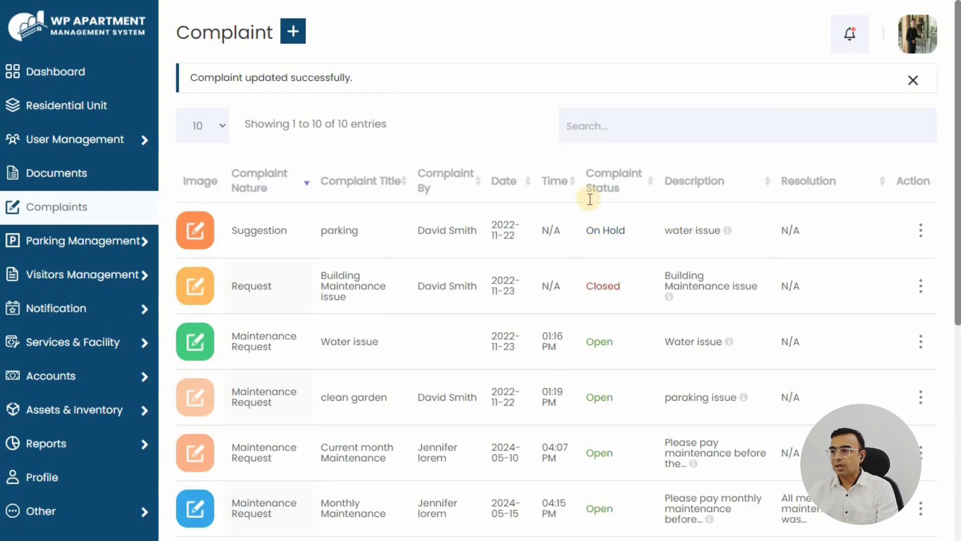
Start a Compound Maintenance Request complaint titled 'Current month Maintenance'
{"action": "left_click", "coordinate": [294, 33]}
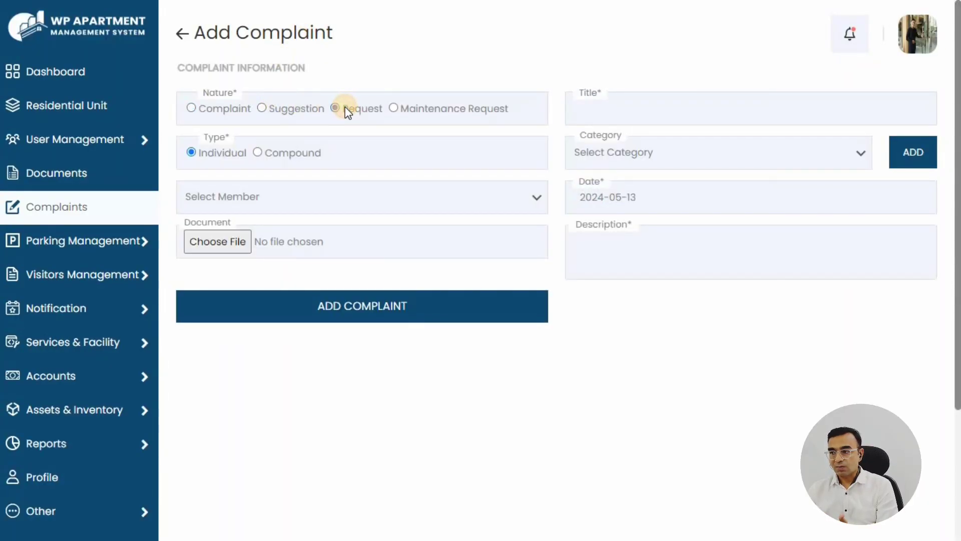
{"action": "left_click", "coordinate": [418, 109]}
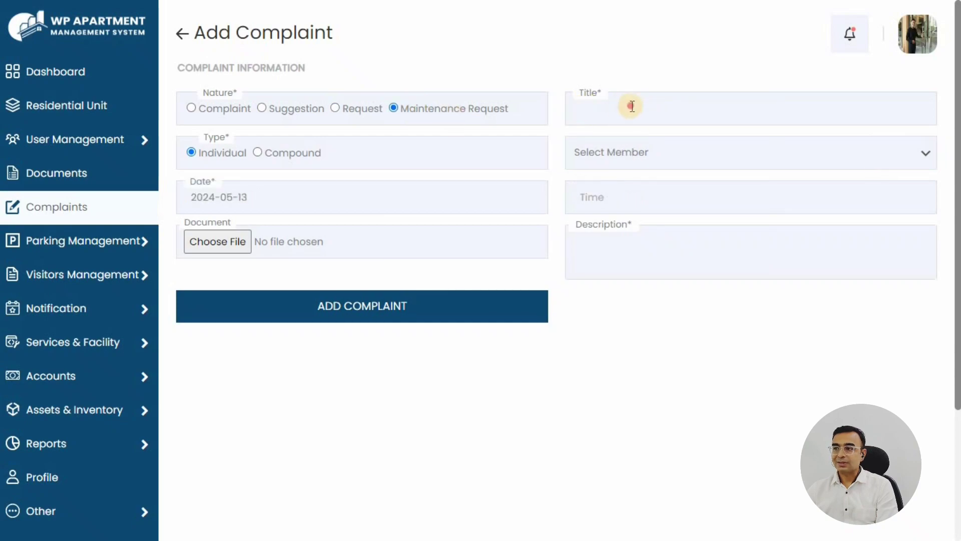
{"action": "left_click", "coordinate": [629, 101]}
{"action": "left_click", "coordinate": [707, 141]}
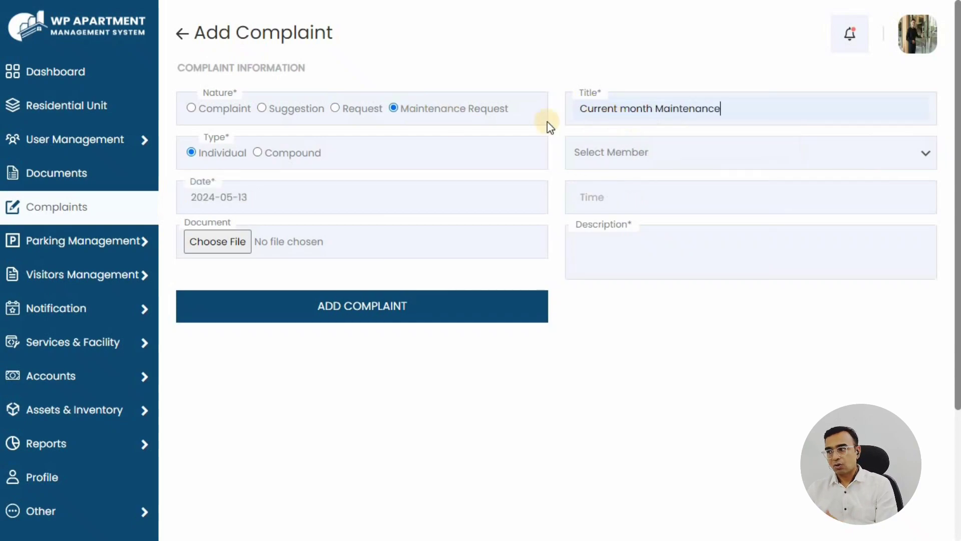
{"action": "left_click", "coordinate": [281, 153]}
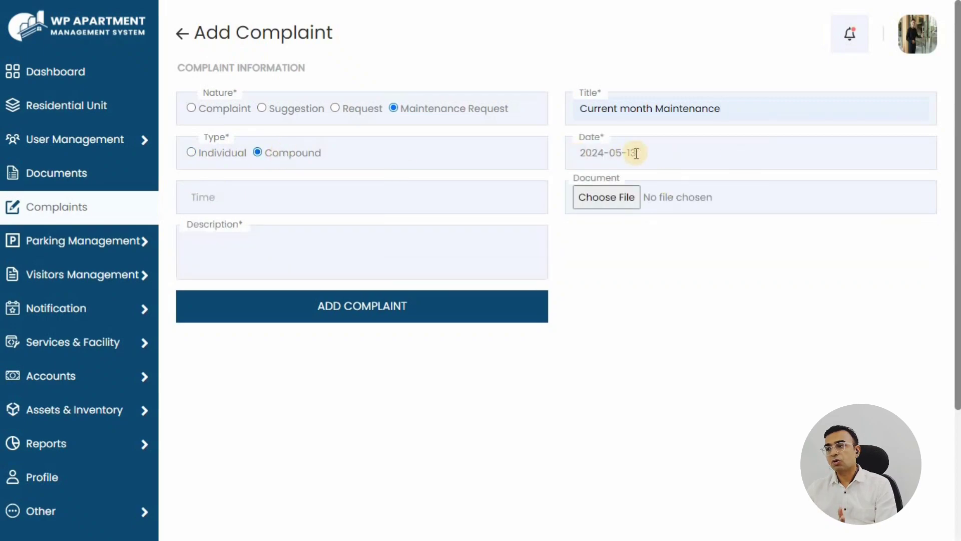
Set its date to 20 May 2024 and time 10:46 AM, add the bill-payment reminder, and submit
{"action": "left_click", "coordinate": [665, 152]}
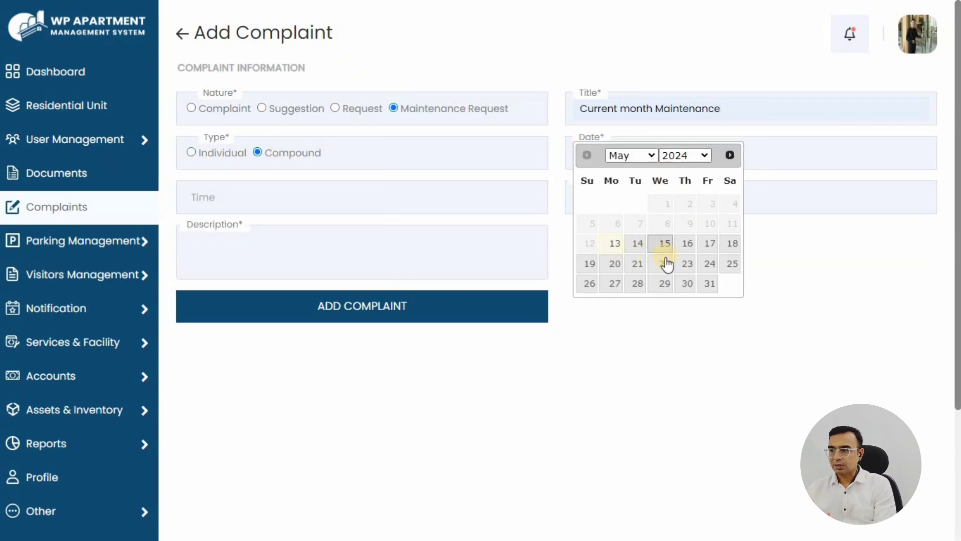
{"action": "left_click", "coordinate": [613, 273]}
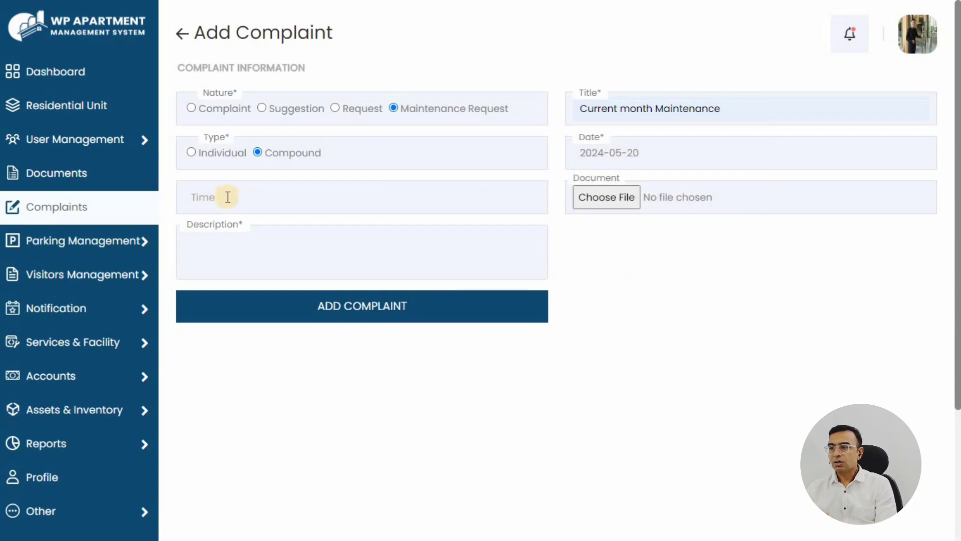
{"action": "left_click", "coordinate": [241, 197]}
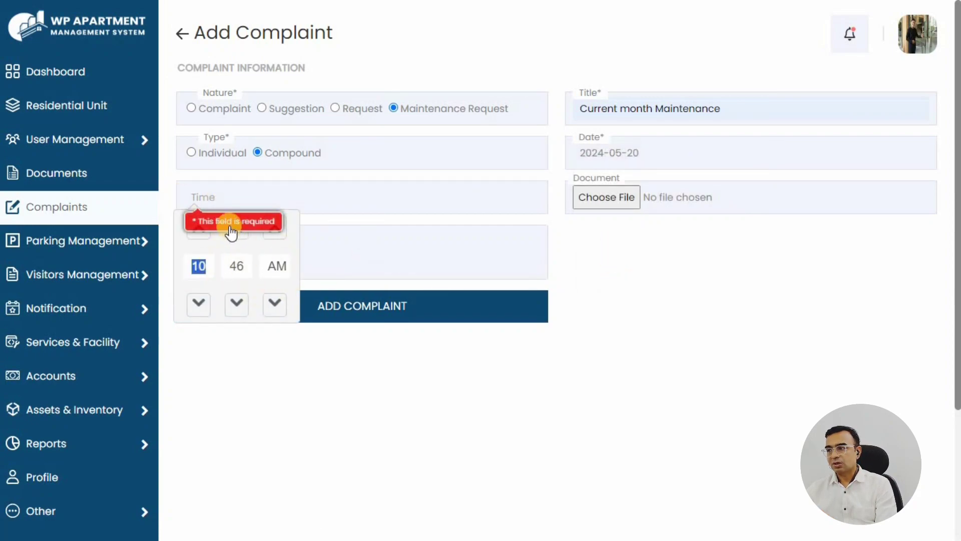
{"action": "left_click", "coordinate": [218, 241]}
{"action": "left_click", "coordinate": [238, 264]}
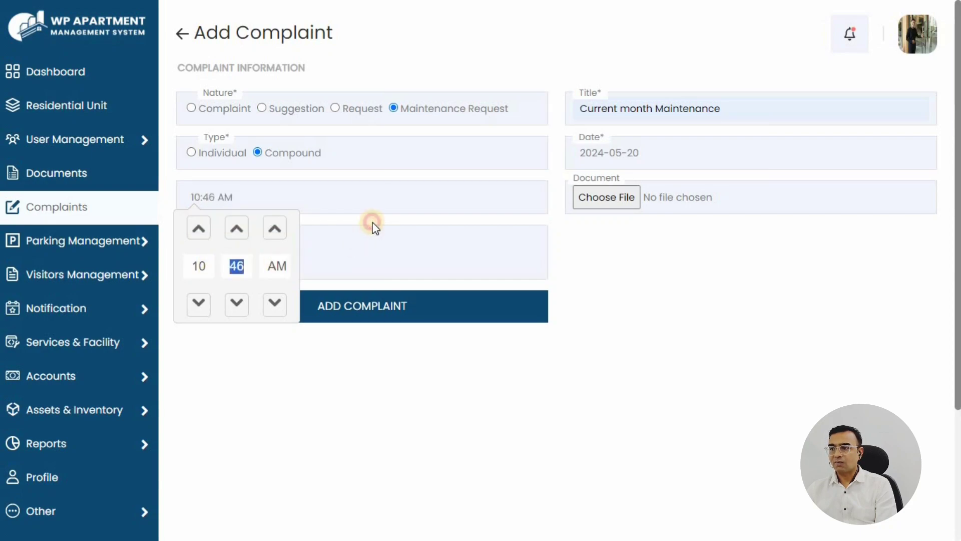
{"action": "left_click", "coordinate": [371, 224]}
{"action": "left_click", "coordinate": [232, 241]}
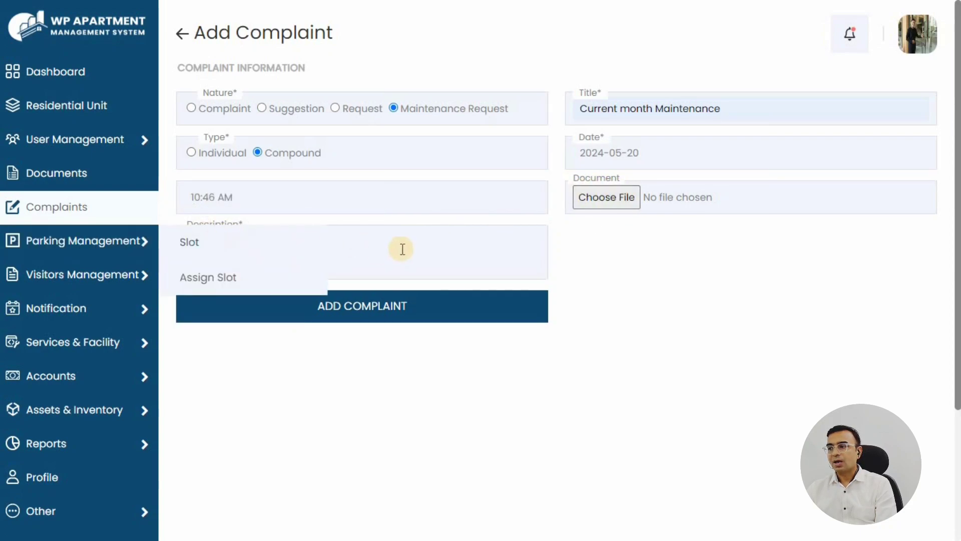
{"action": "left_click", "coordinate": [396, 248]}
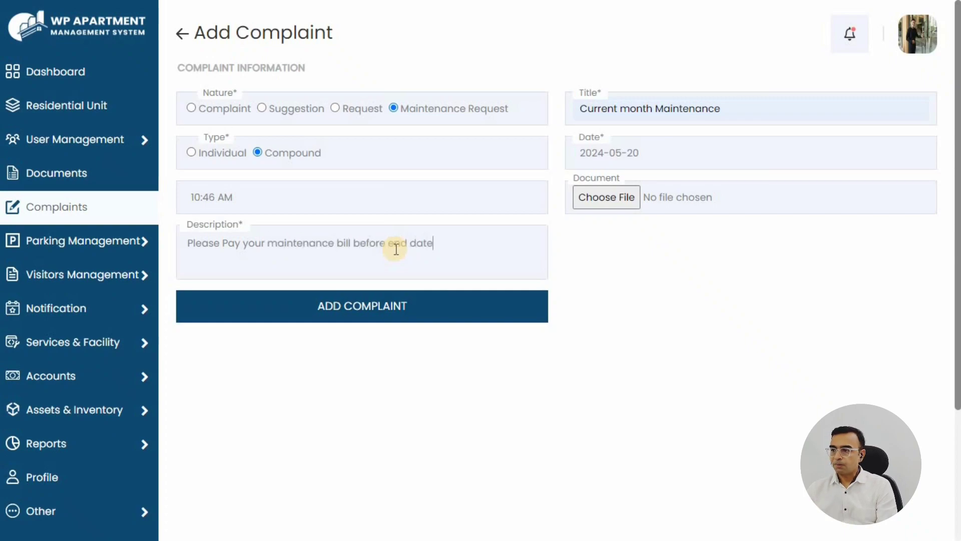
{"action": "left_click", "coordinate": [341, 307]}
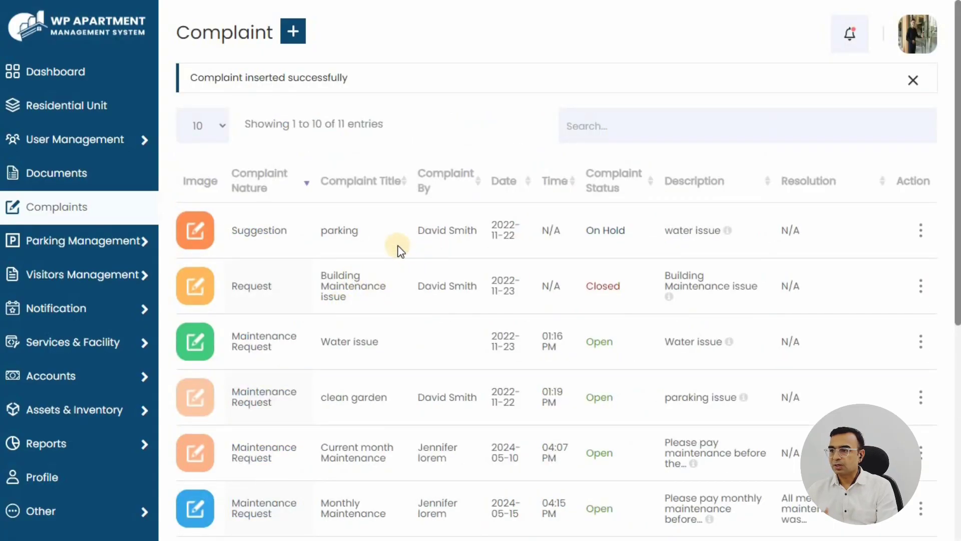
Find the new 10:46 AM maintenance request in the list, review it, and return to the complaints
{"action": "scroll", "coordinate": [401, 250], "scroll_direction": "down", "scroll_amount": 5}
{"action": "scroll", "coordinate": [401, 250], "scroll_direction": "down", "scroll_amount": 2}
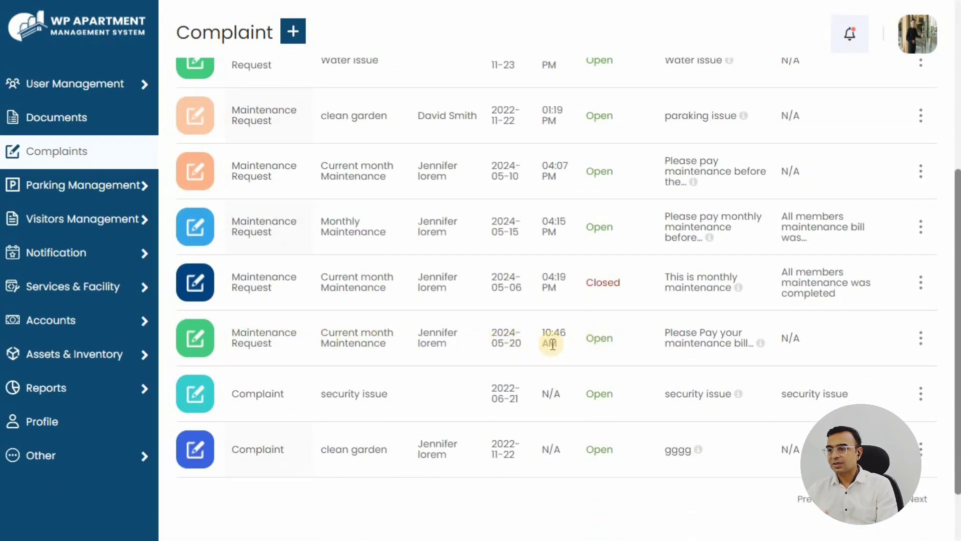
{"action": "left_click", "coordinate": [256, 339]}
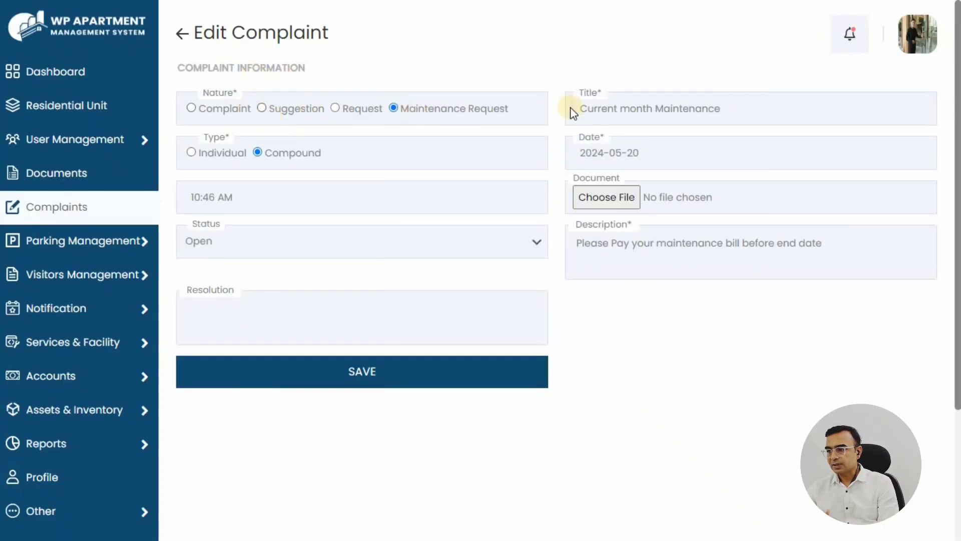
{"action": "left_click", "coordinate": [183, 35]}
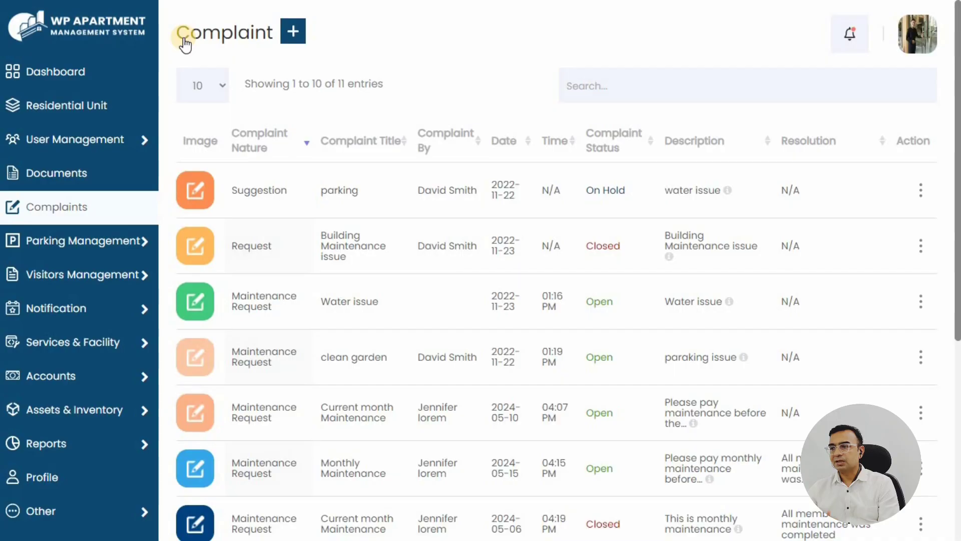
Go from the dashboard to the Services list and bring up the Add Service form
{"action": "left_click", "coordinate": [57, 72]}
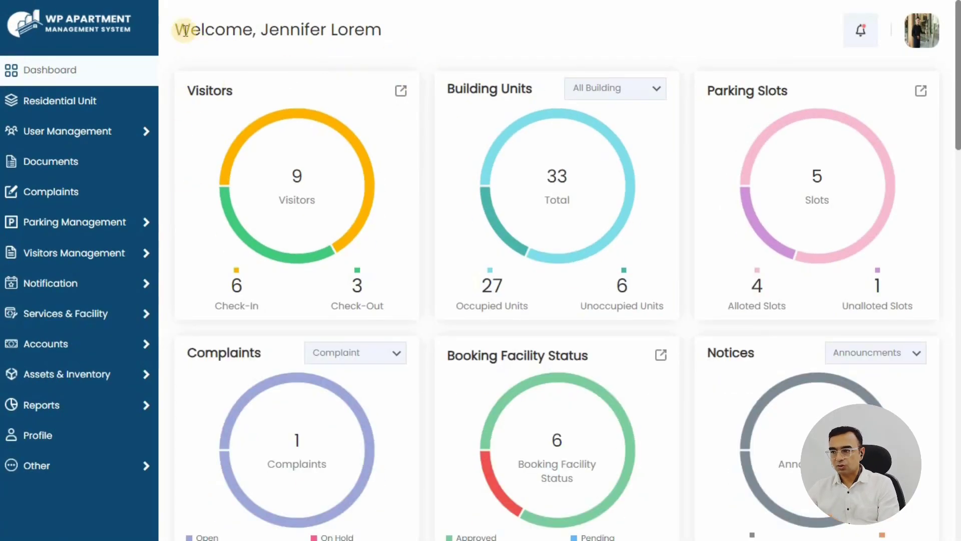
{"action": "left_click_drag", "start_coordinate": [185, 30], "coordinate": [385, 64]}
{"action": "left_click", "coordinate": [328, 90]}
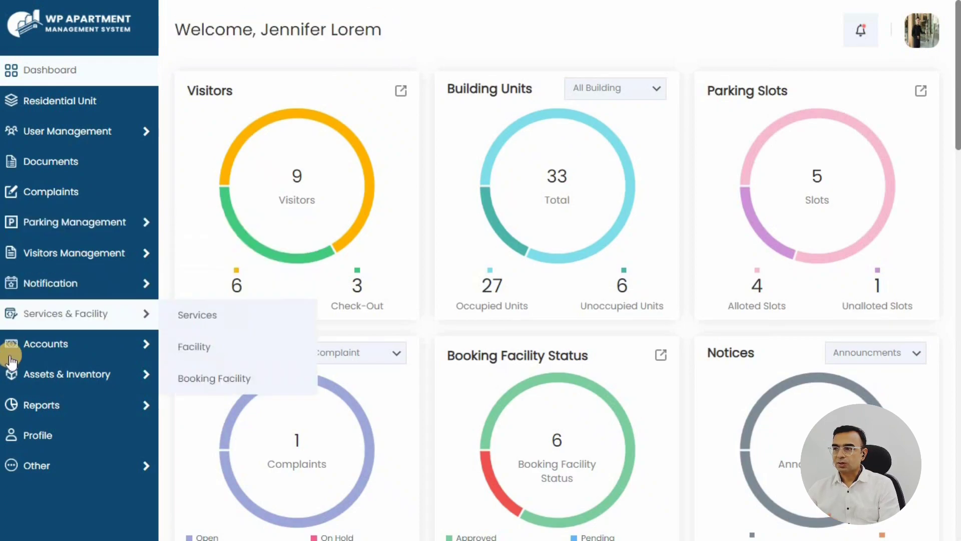
{"action": "left_click", "coordinate": [198, 315]}
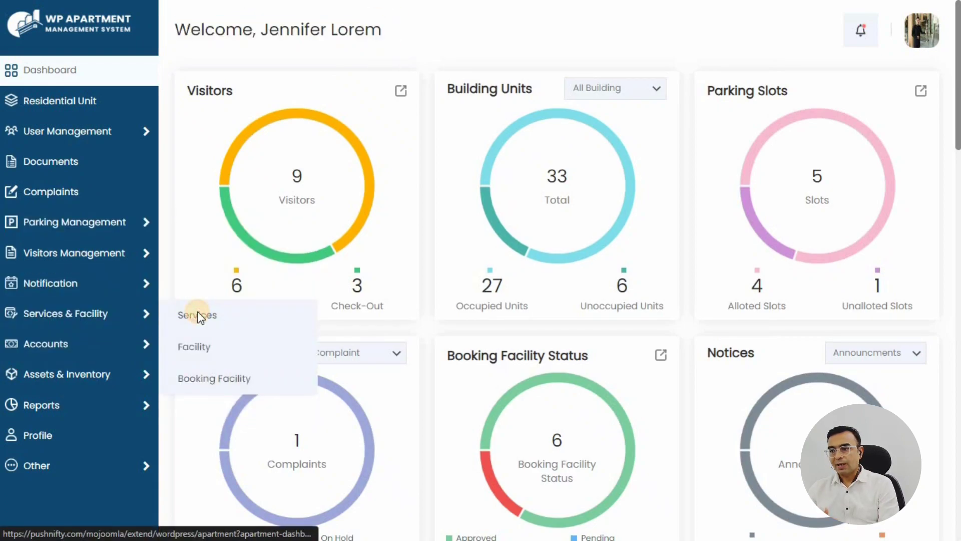
{"action": "left_click", "coordinate": [200, 318]}
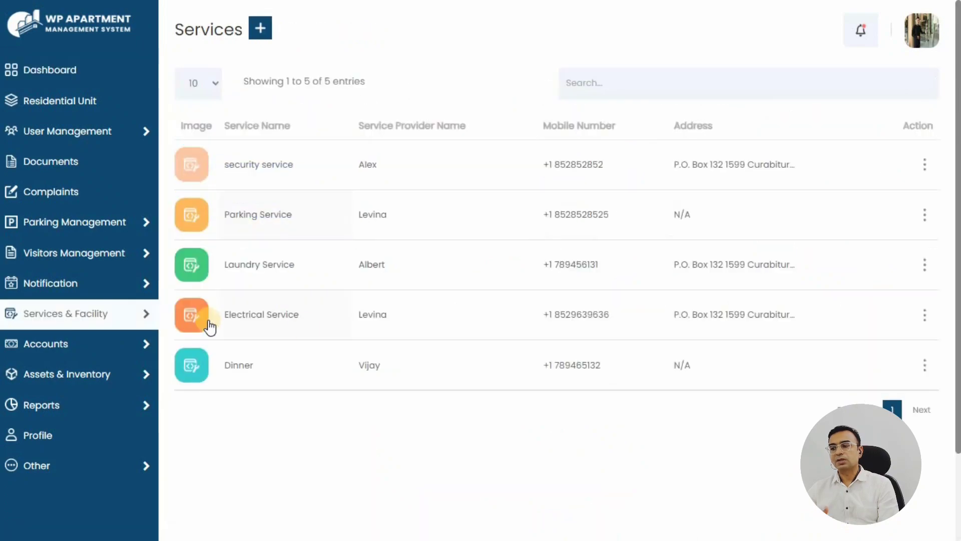
{"action": "left_click_drag", "start_coordinate": [179, 25], "coordinate": [265, 29]}
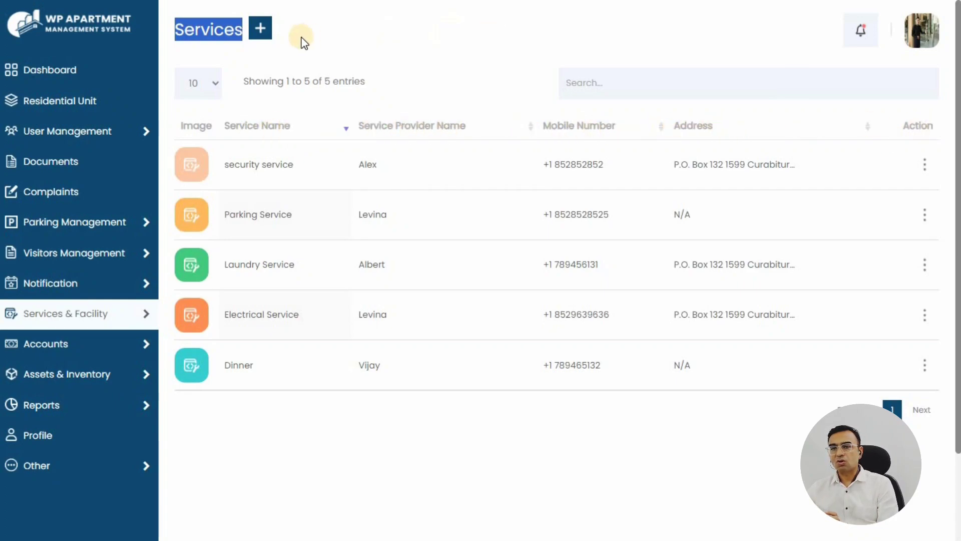
{"action": "left_click", "coordinate": [261, 29]}
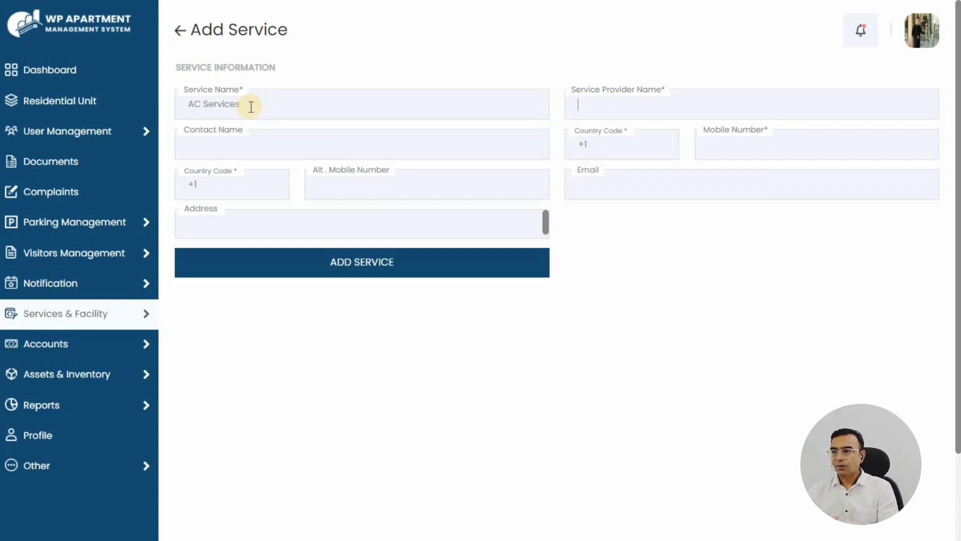
Enter the AC Services provider's name, phone numbers, email and Chicago address, then save the service
{"action": "key", "text": "Tab"}
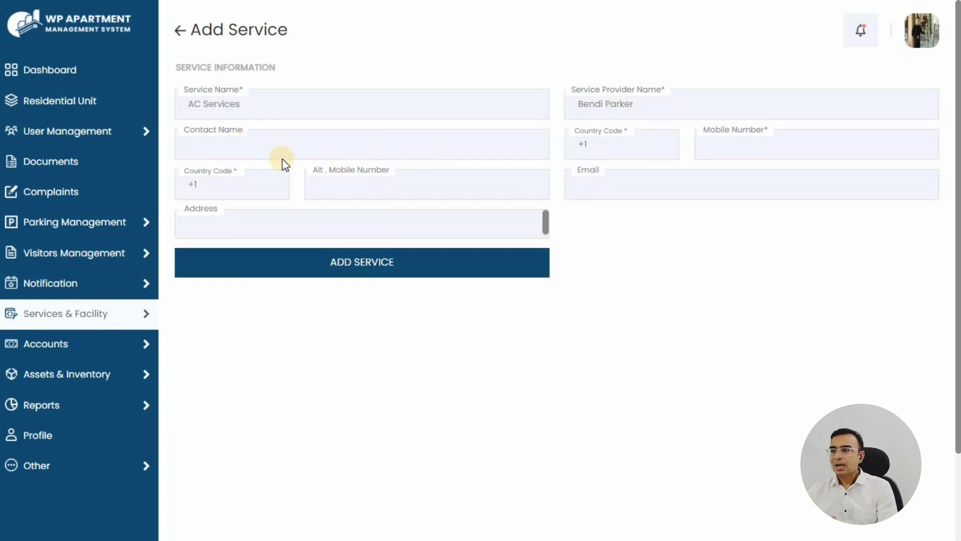
{"action": "type", "text": "Bendi"}
{"action": "key", "text": "Tab"}
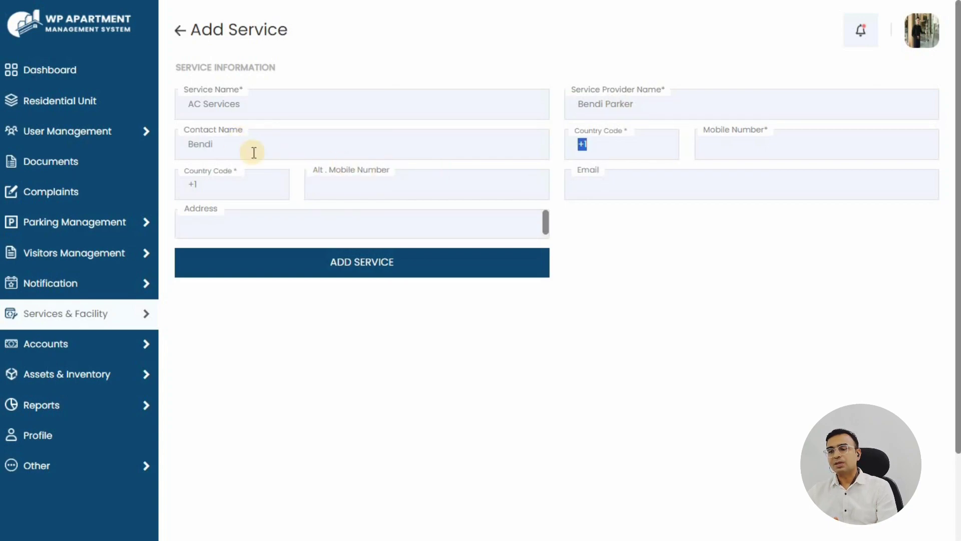
{"action": "left_click", "coordinate": [774, 150]}
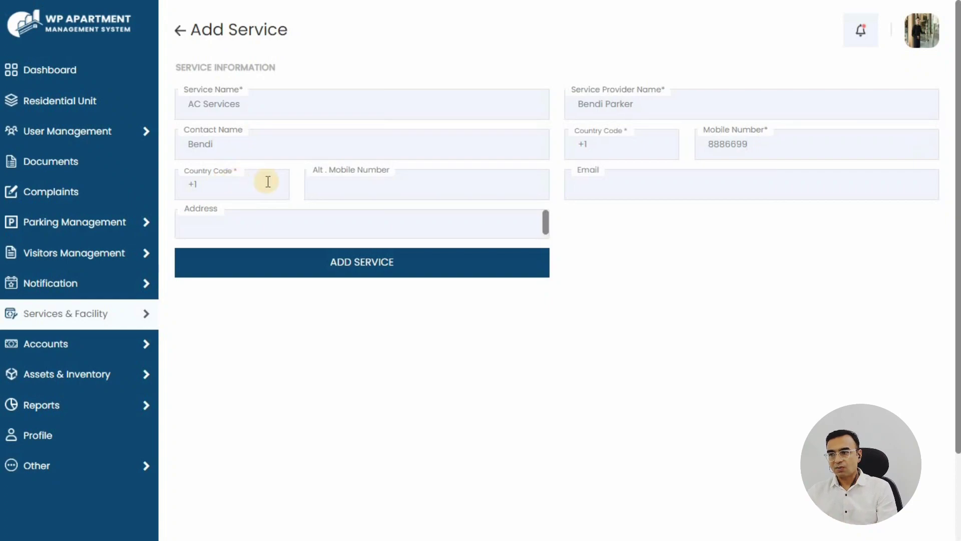
{"action": "left_click", "coordinate": [386, 186]}
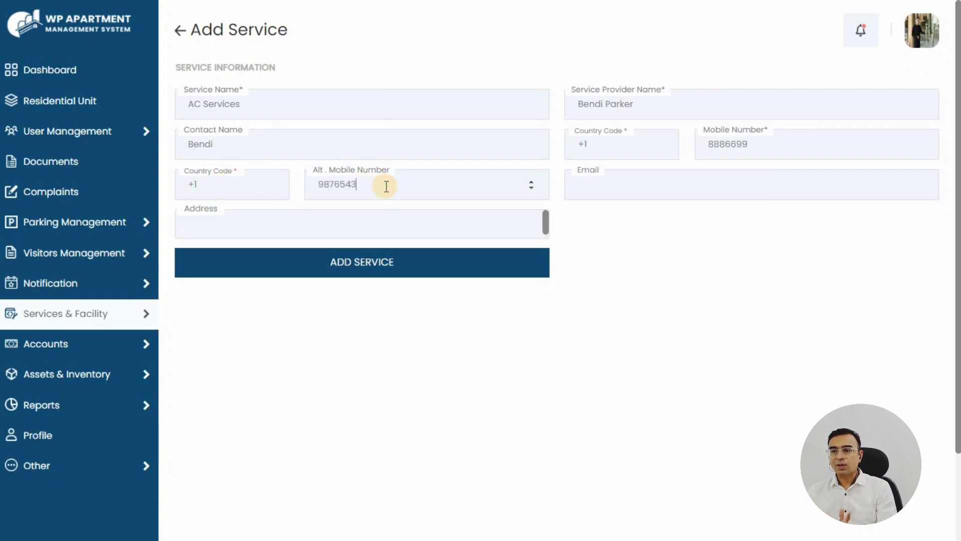
{"action": "key", "text": "Tab"}
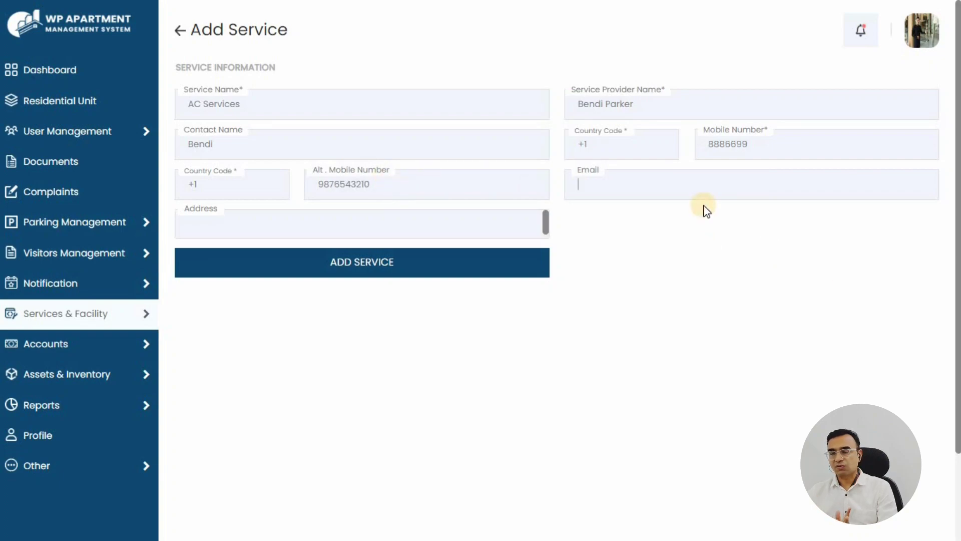
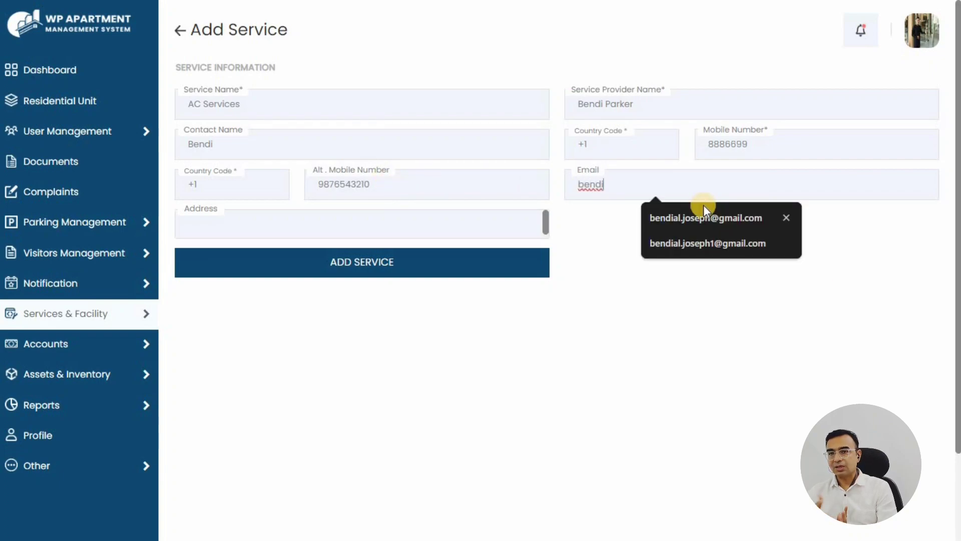
{"action": "key", "text": "Escape"}
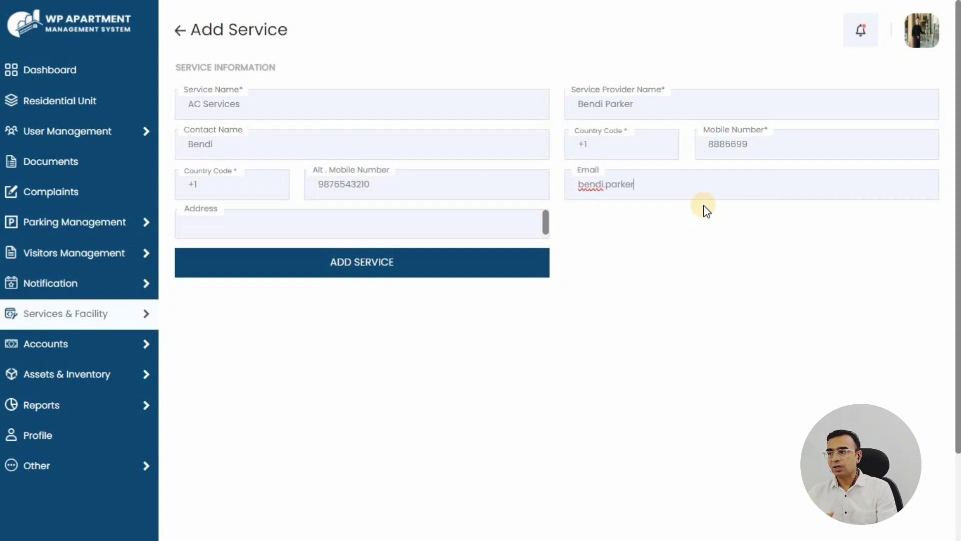
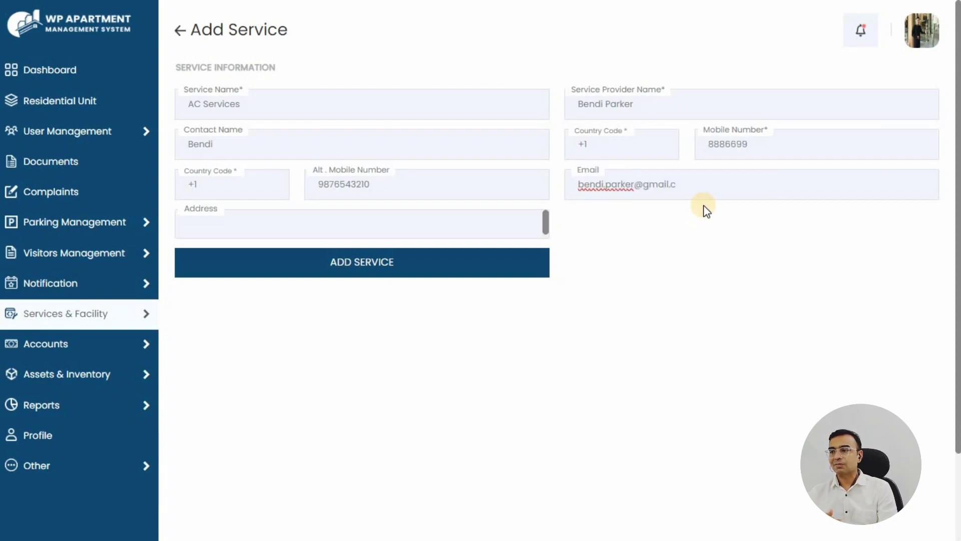
{"action": "key", "text": "Tab"}
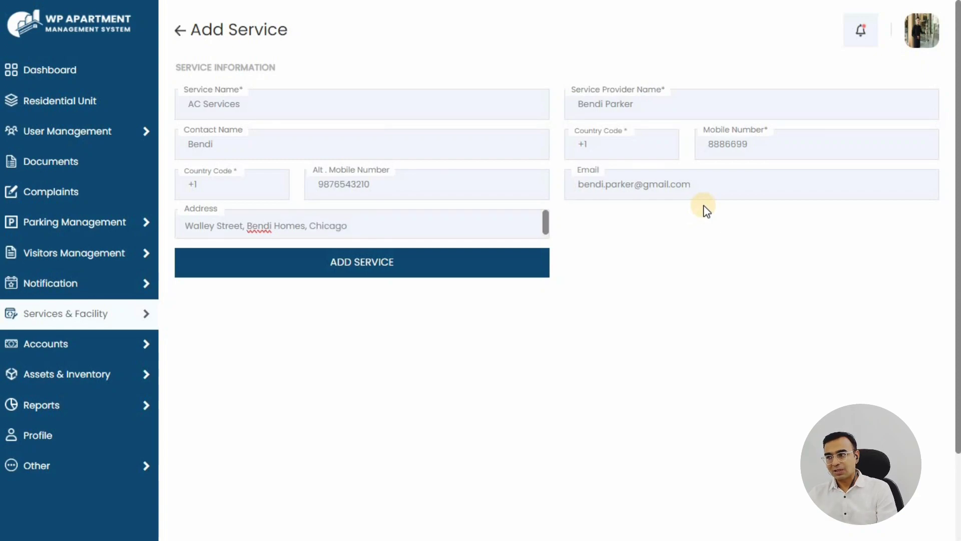
{"action": "type", "text": "."}
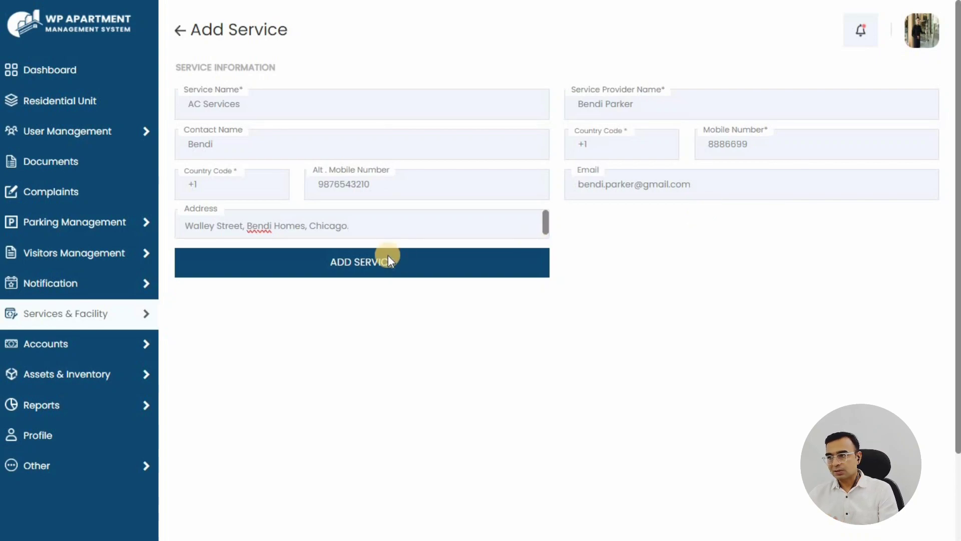
{"action": "left_click", "coordinate": [388, 258]}
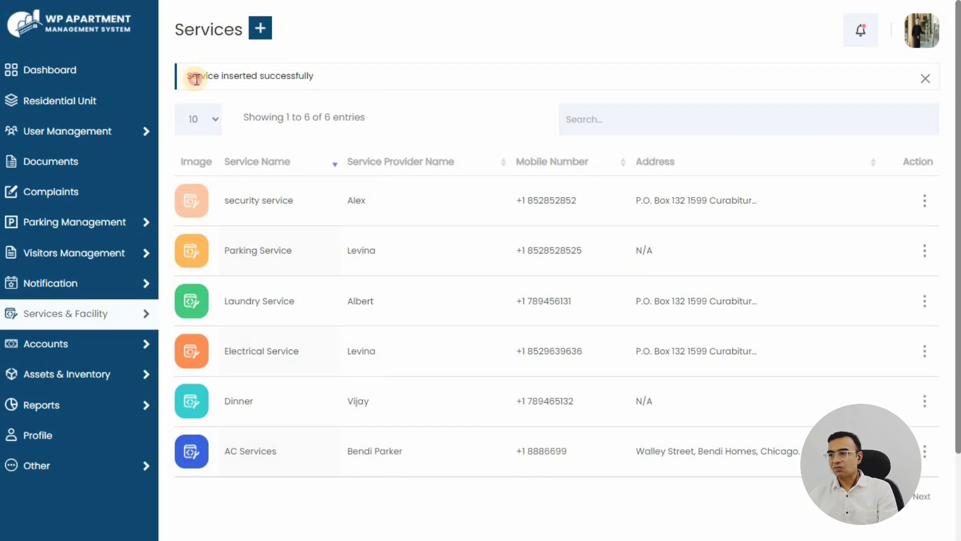
{"action": "left_click_drag", "start_coordinate": [196, 79], "coordinate": [347, 79]}
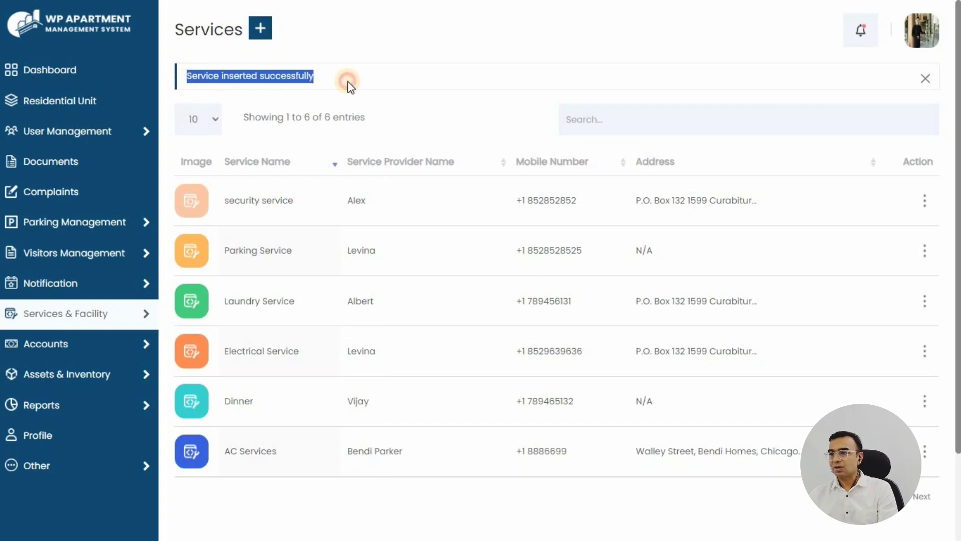
{"action": "left_click", "coordinate": [373, 59]}
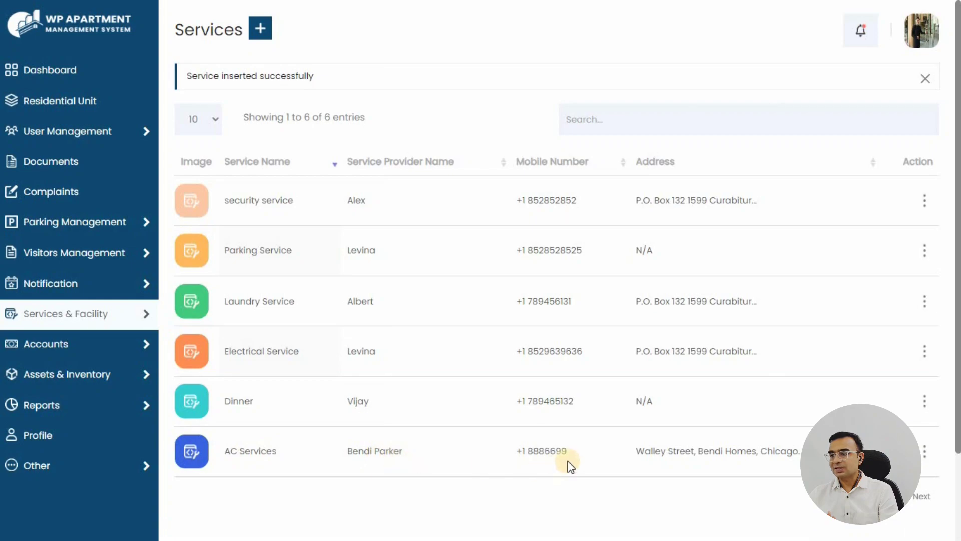
{"action": "left_click", "coordinate": [926, 453]}
{"action": "left_click", "coordinate": [858, 475]}
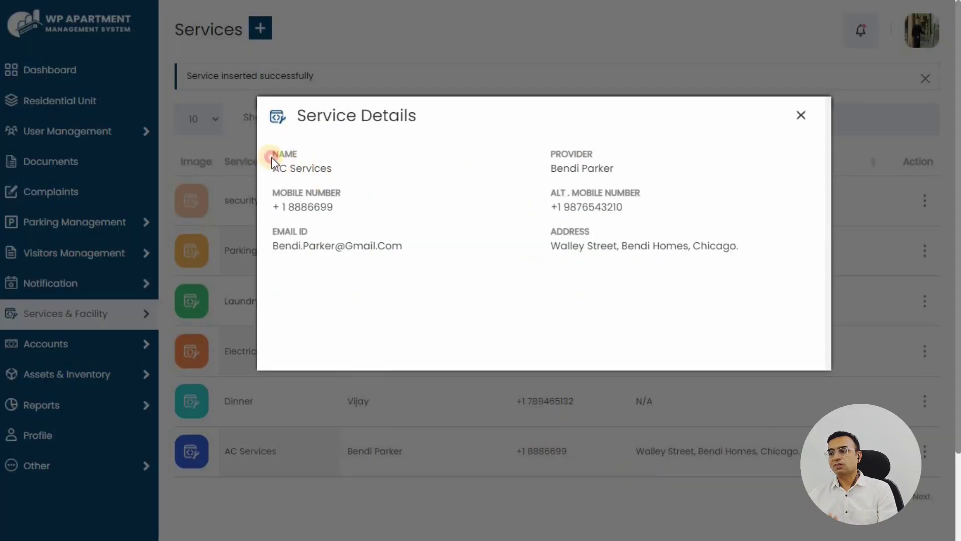
{"action": "left_click_drag", "start_coordinate": [272, 159], "coordinate": [343, 178]}
{"action": "left_click", "coordinate": [536, 169]}
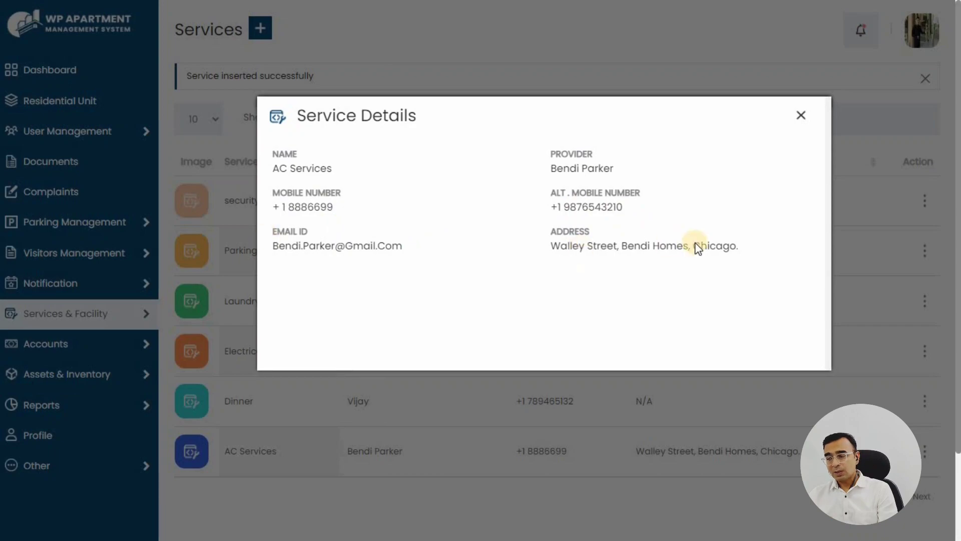
{"action": "left_click", "coordinate": [801, 115]}
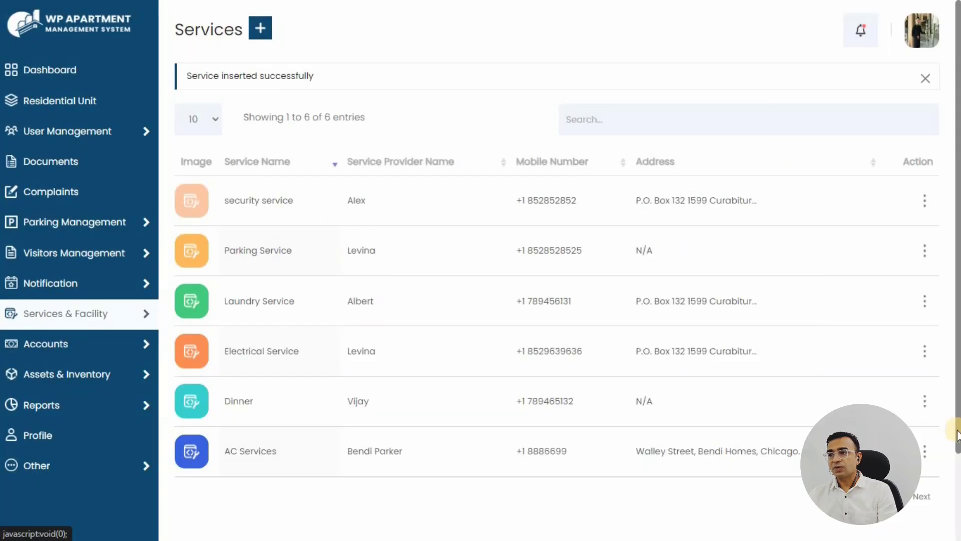
{"action": "left_click", "coordinate": [925, 451]}
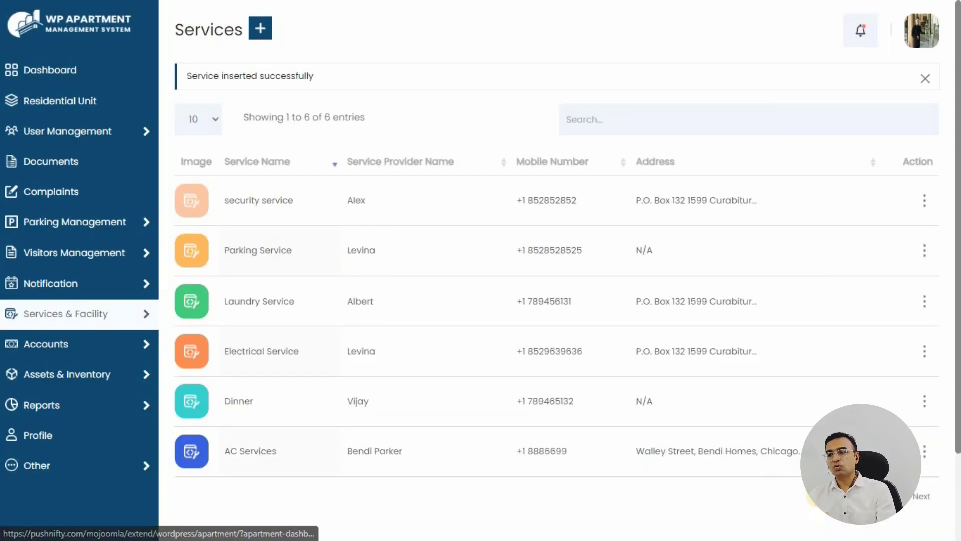
{"action": "left_click", "coordinate": [821, 497]}
{"action": "left_click_drag", "start_coordinate": [186, 92], "coordinate": [241, 90]}
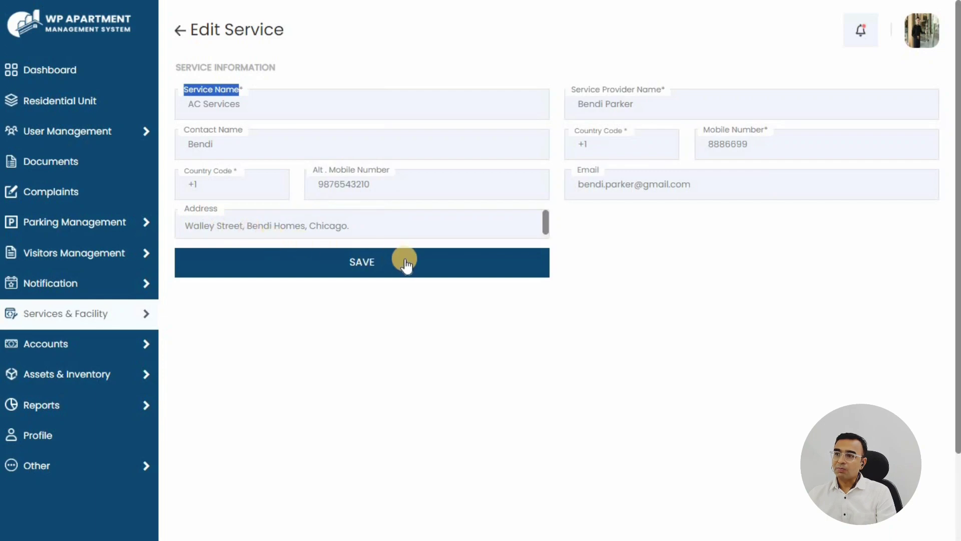
{"action": "left_click", "coordinate": [179, 36]}
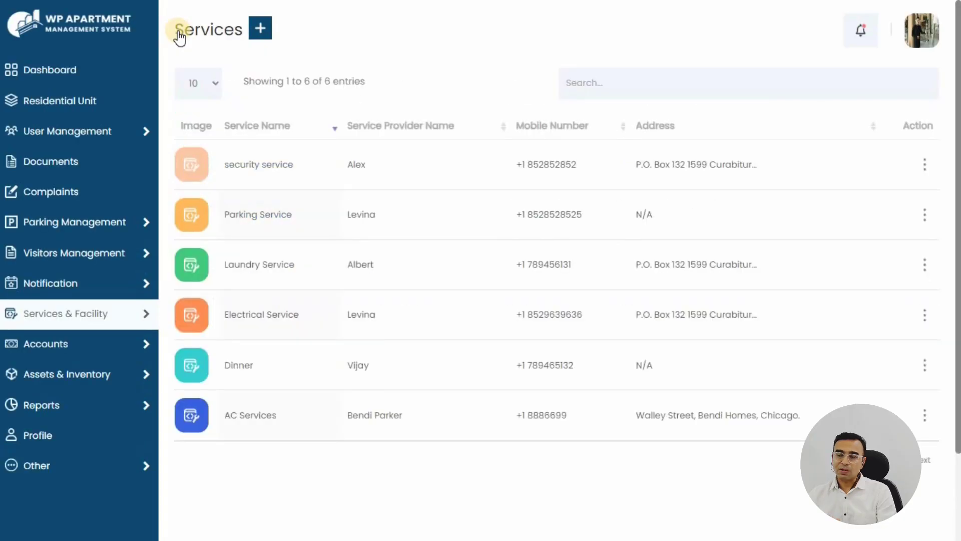
Go from the dashboard to the five-entry Facility list and open the Add Facility form
{"action": "left_click", "coordinate": [64, 75]}
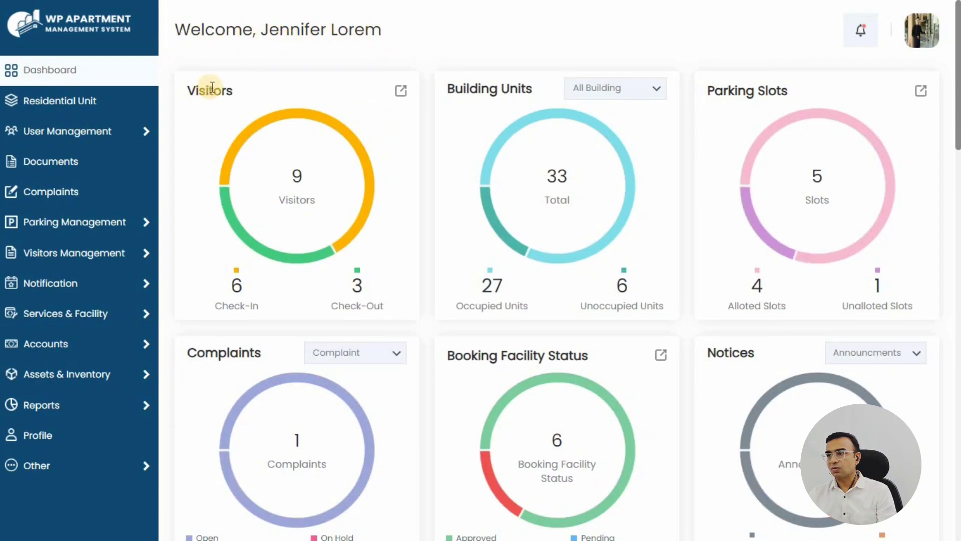
{"action": "mouse_move", "coordinate": [150, 314]}
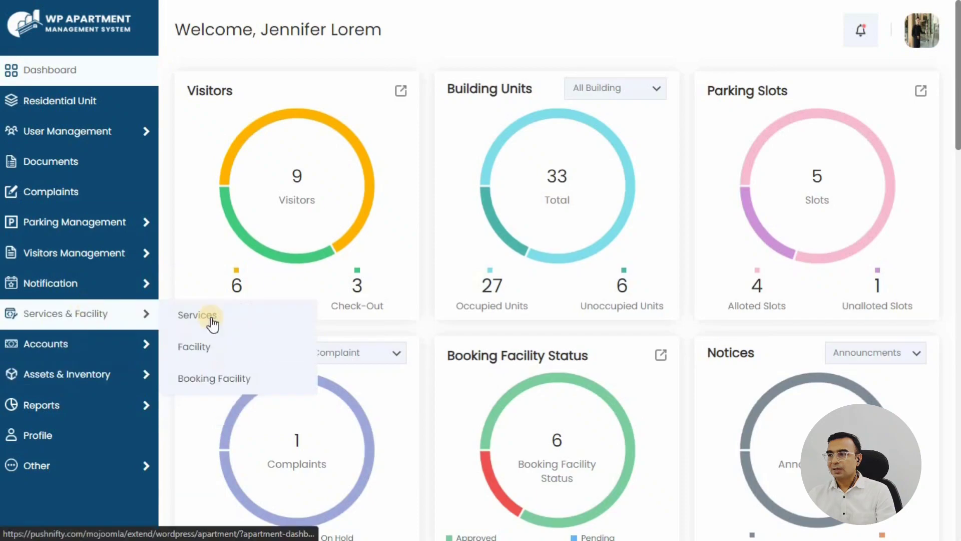
{"action": "left_click", "coordinate": [194, 357]}
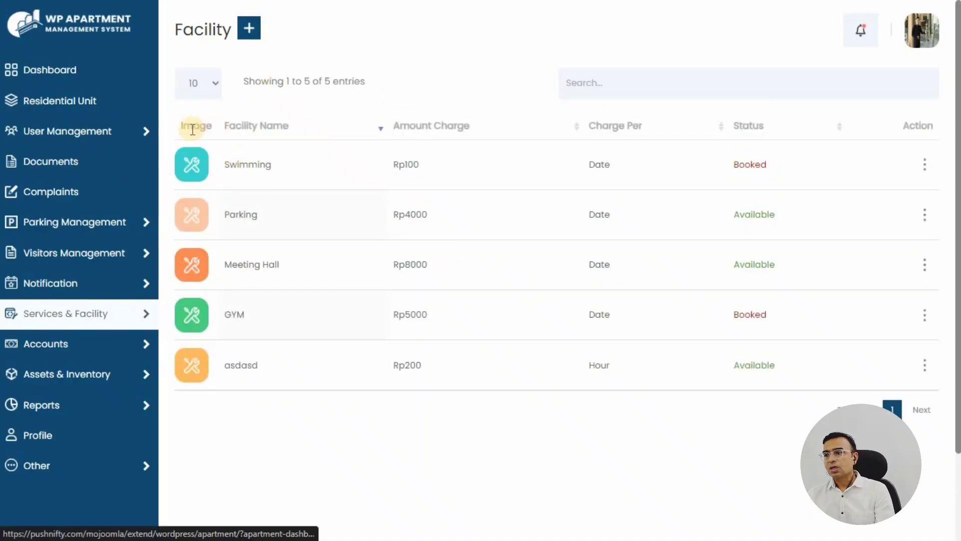
{"action": "left_click_drag", "start_coordinate": [182, 126], "coordinate": [933, 123]}
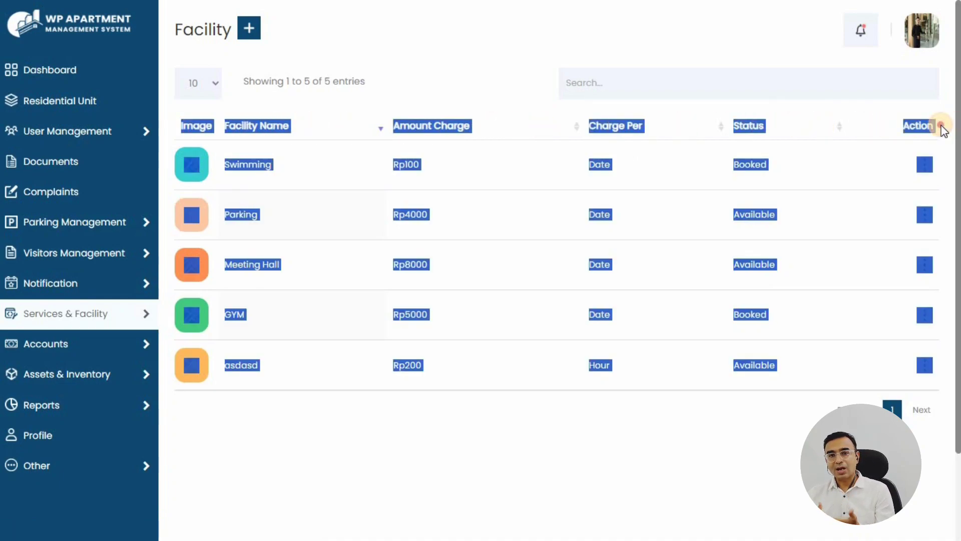
{"action": "left_click", "coordinate": [404, 81]}
{"action": "left_click", "coordinate": [248, 30]}
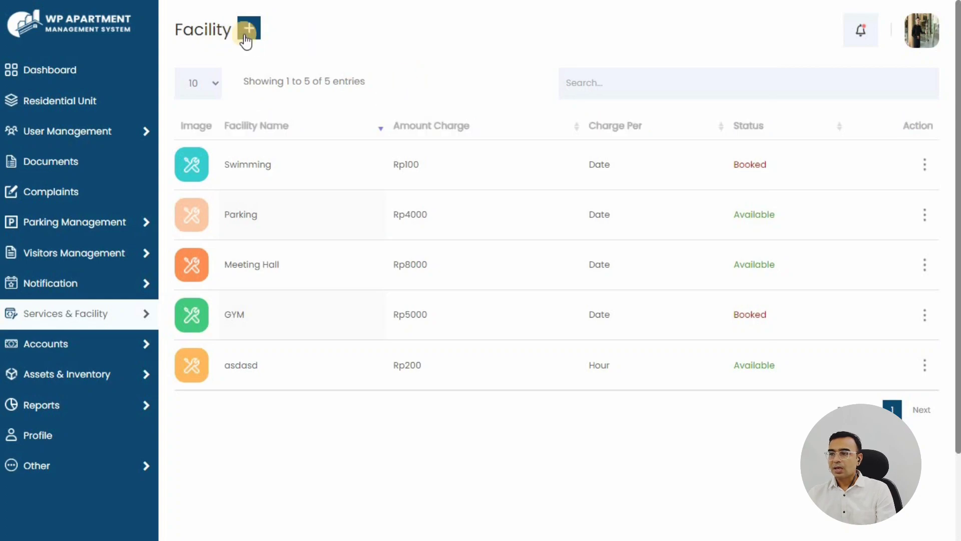
{"action": "left_click", "coordinate": [258, 29]}
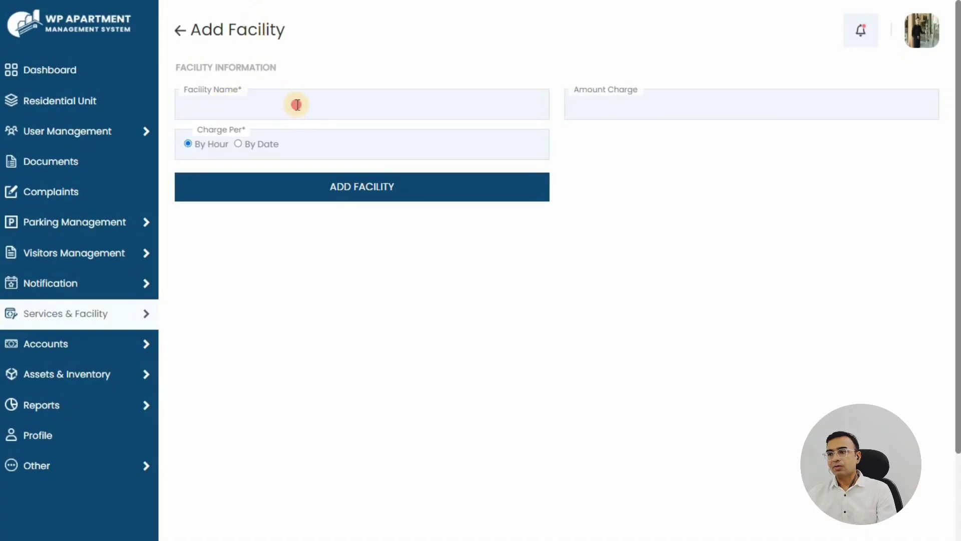
Enter facility '6.0 Speakers' with an amount charge of 5000, billed By Date
{"action": "left_click", "coordinate": [297, 104]}
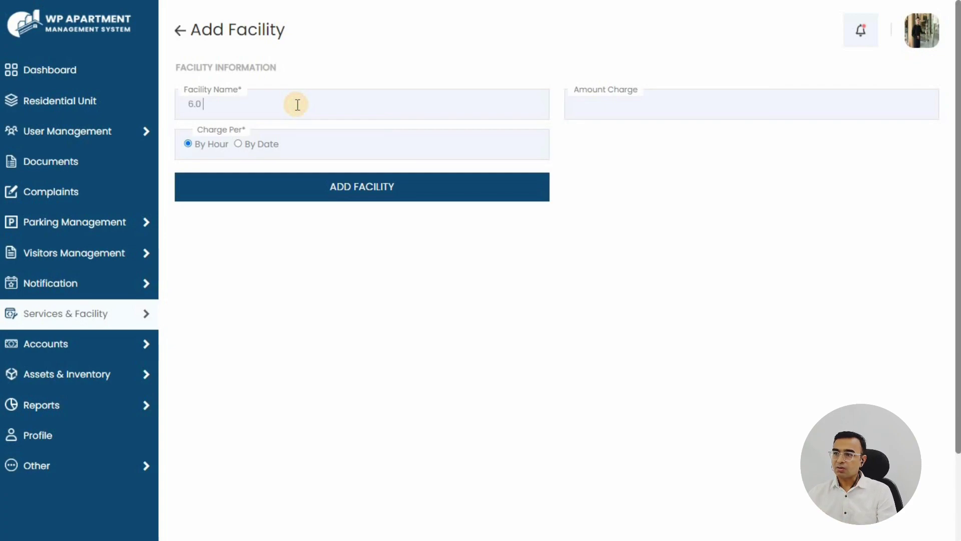
{"action": "type", "text": "6.0 Speakers"}
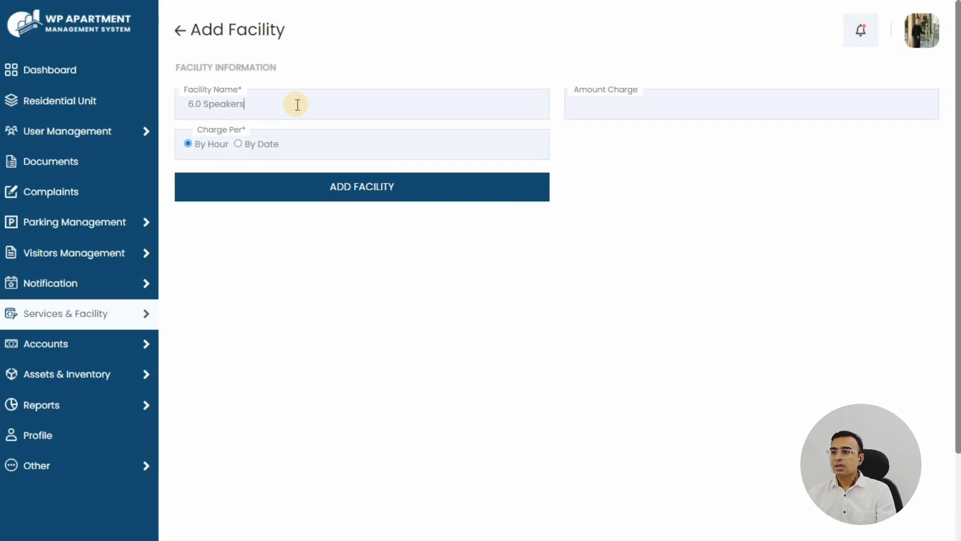
{"action": "key", "text": "Tab"}
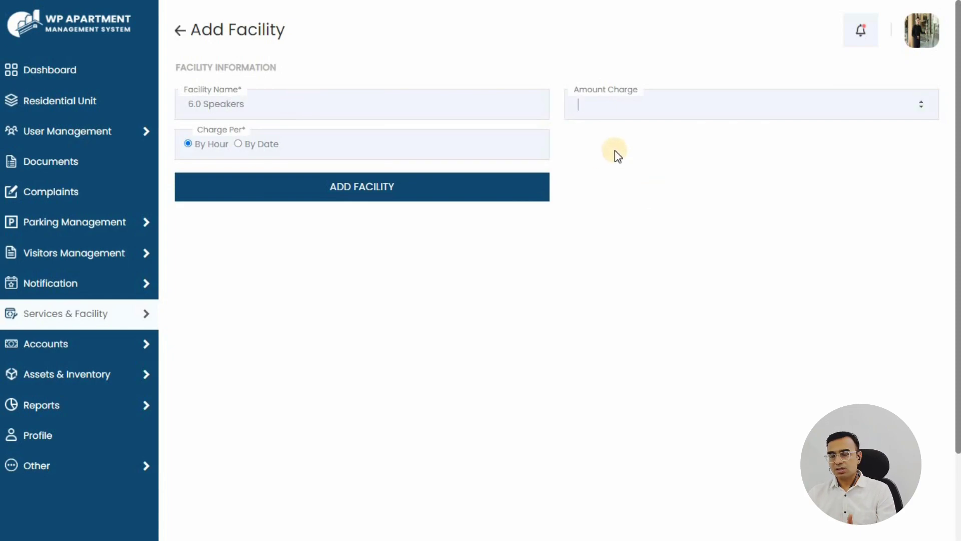
{"action": "type", "text": "5000"}
{"action": "key", "text": "Tab"}
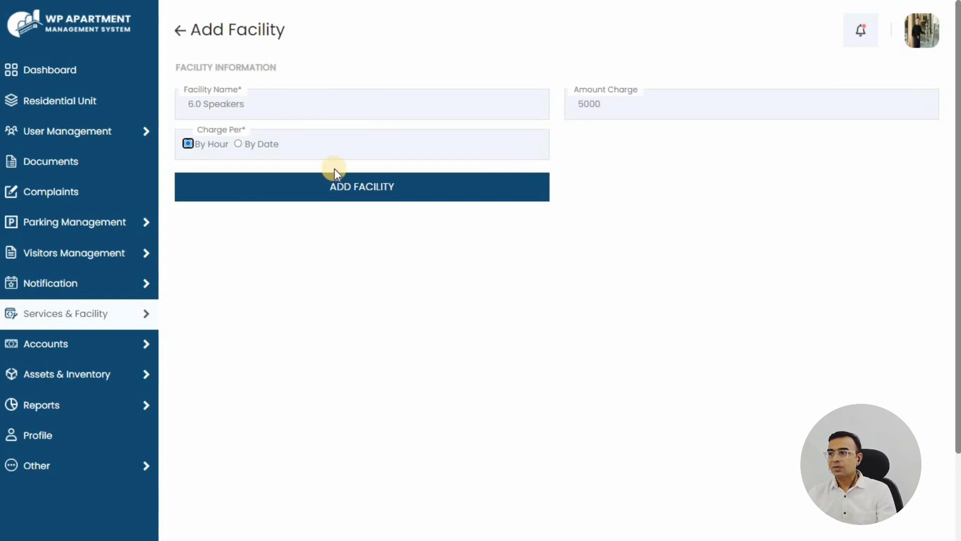
{"action": "left_click", "coordinate": [238, 144]}
Save the 6.0 Speakers facility at Rp5000 and check its new Available row
{"action": "left_click", "coordinate": [362, 187]}
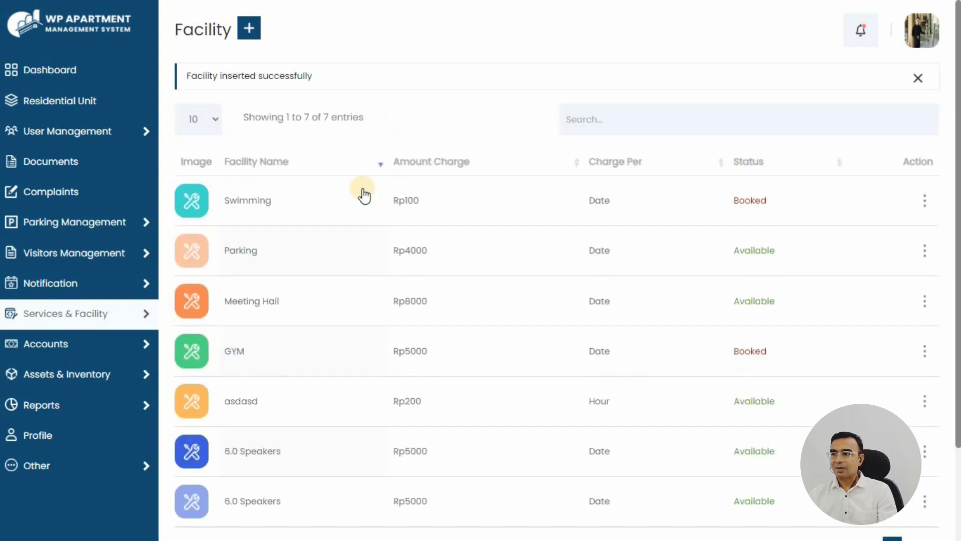
{"action": "left_click_drag", "start_coordinate": [188, 72], "coordinate": [352, 86]}
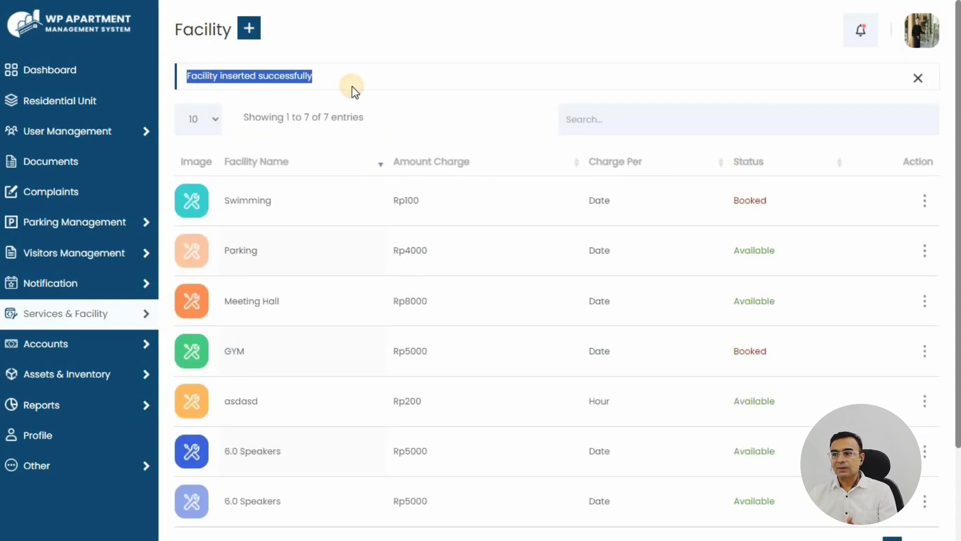
{"action": "left_click", "coordinate": [919, 79]}
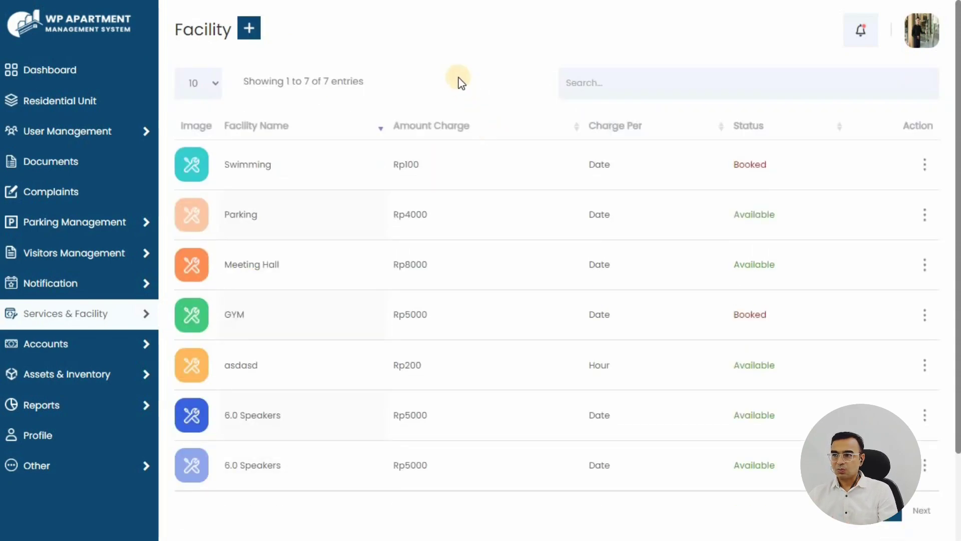
{"action": "left_click_drag", "start_coordinate": [216, 416], "coordinate": [452, 413]}
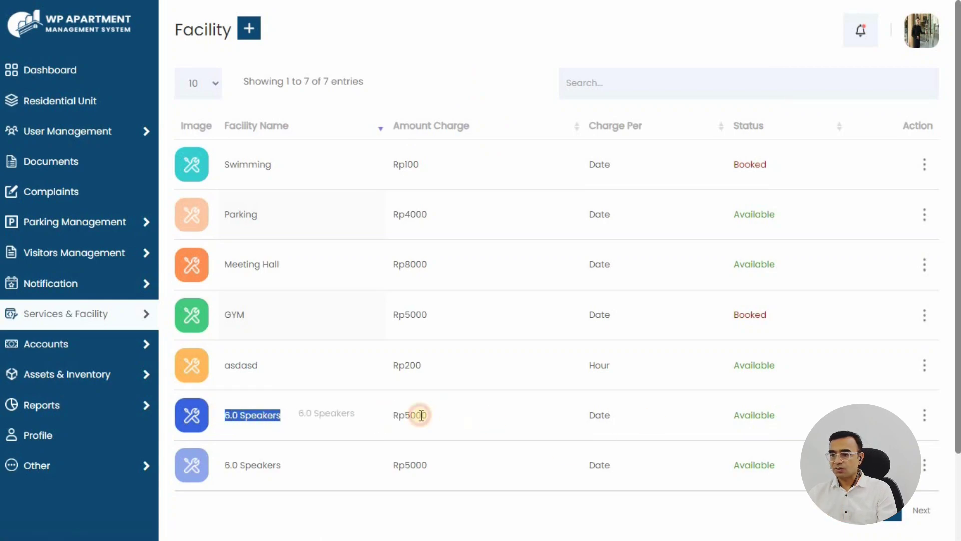
{"action": "double_click", "coordinate": [413, 415]}
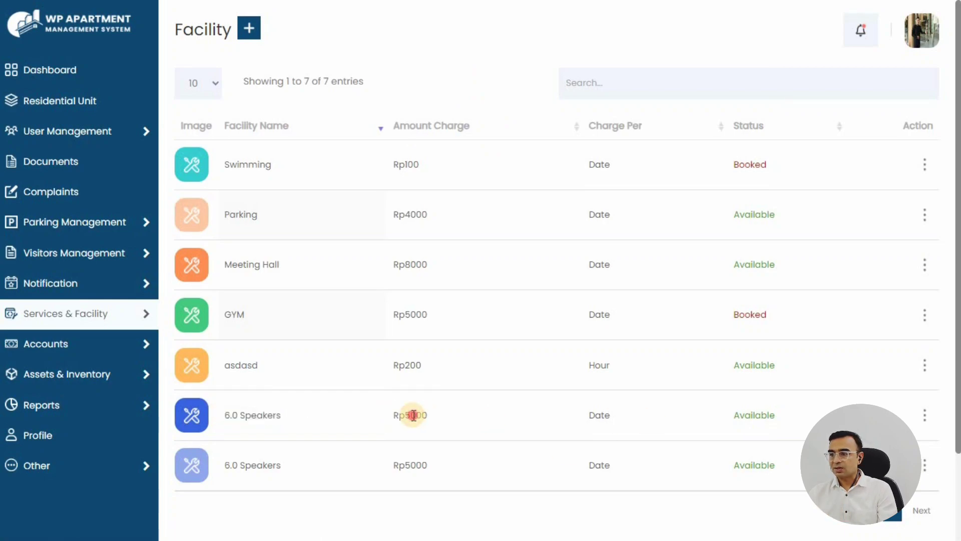
{"action": "double_click", "coordinate": [751, 415]}
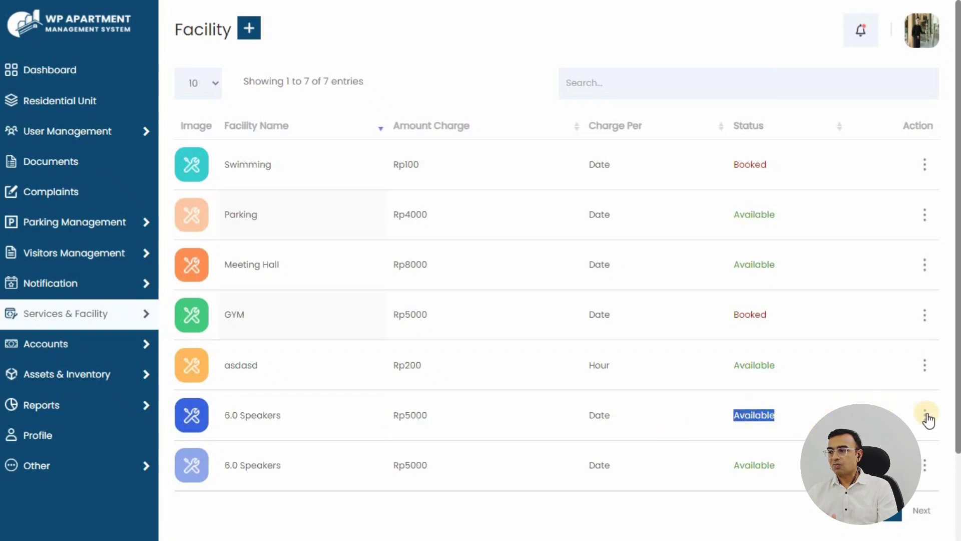
View the 6.0 Speakers details and edit form unchanged, then return to the Facility list
{"action": "left_click", "coordinate": [926, 416]}
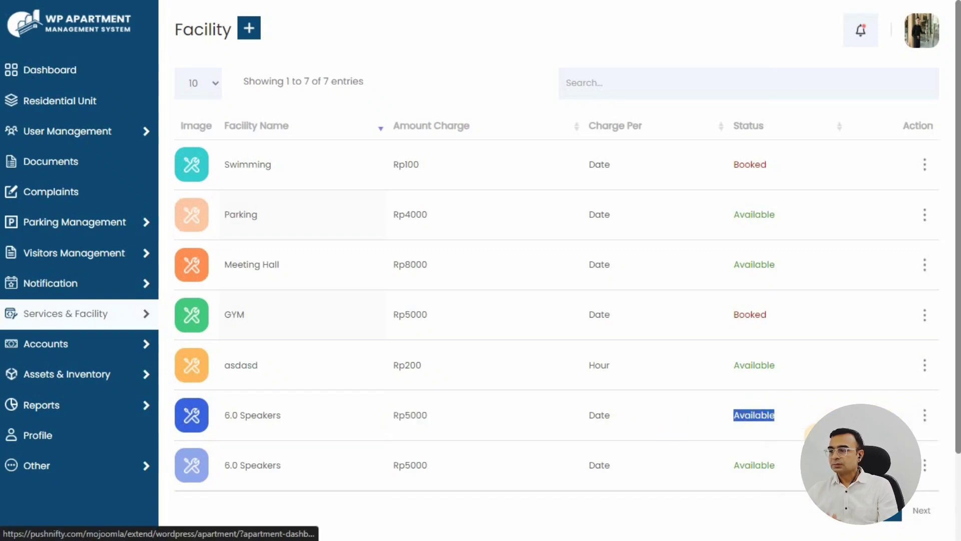
{"action": "left_click", "coordinate": [808, 439]}
{"action": "left_click_drag", "start_coordinate": [275, 176], "coordinate": [701, 206]}
{"action": "left_click", "coordinate": [701, 206]}
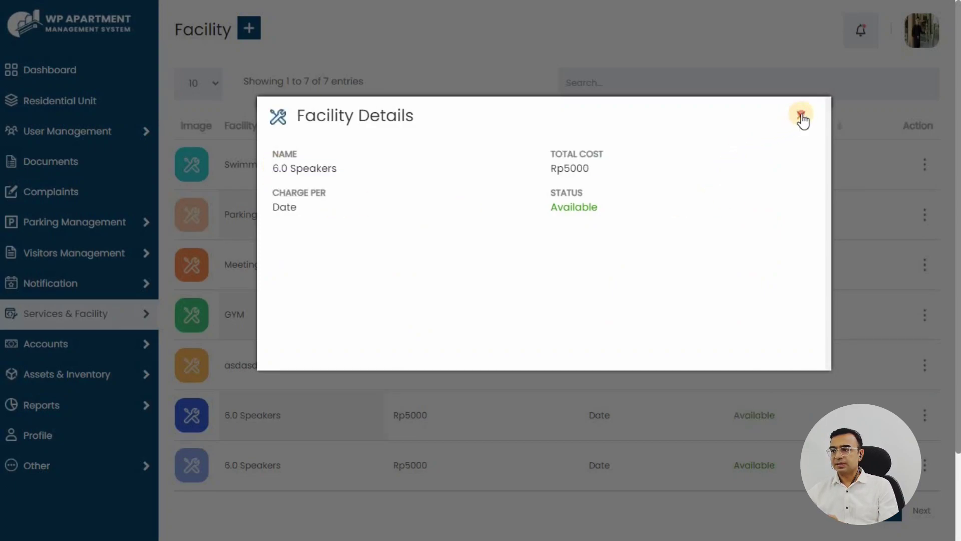
{"action": "left_click", "coordinate": [802, 116]}
{"action": "left_click", "coordinate": [925, 415]}
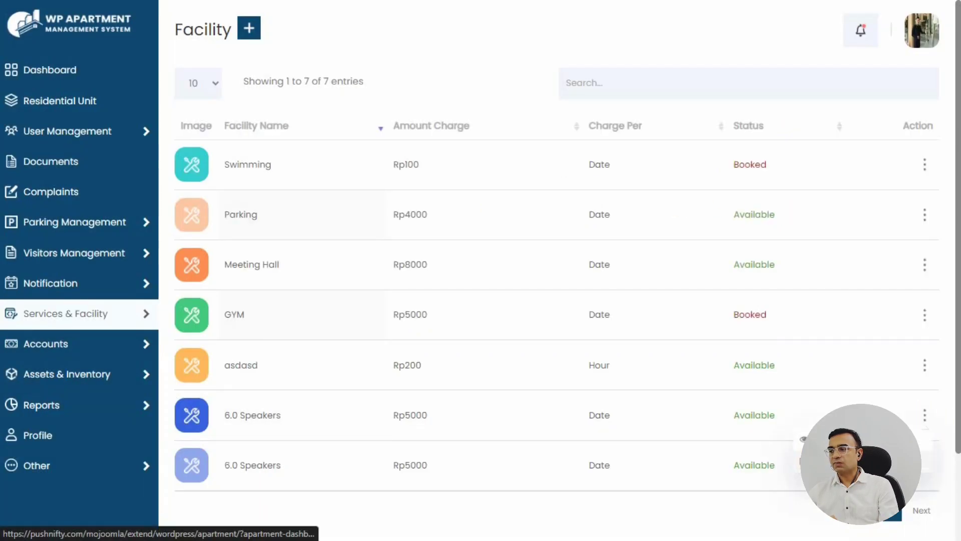
{"action": "left_click", "coordinate": [846, 461]}
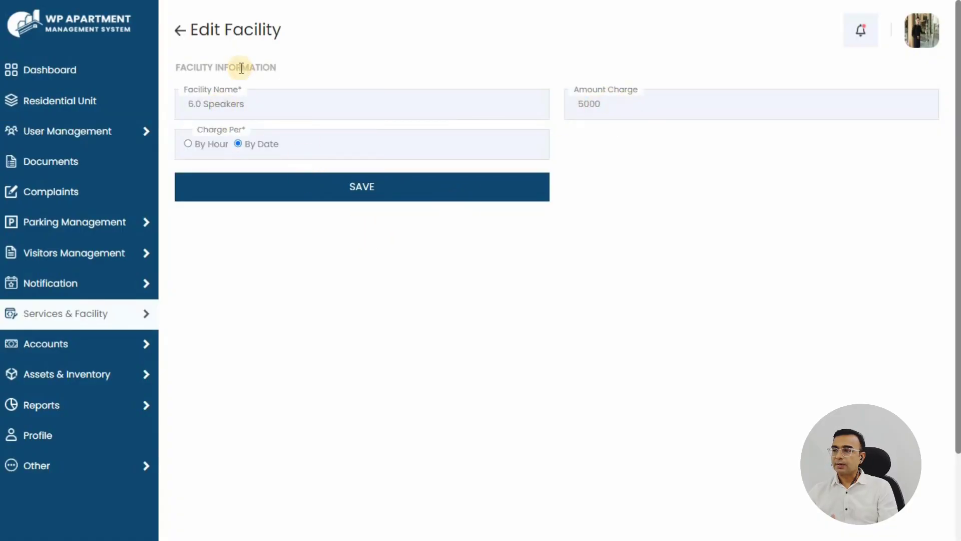
{"action": "left_click", "coordinate": [180, 31]}
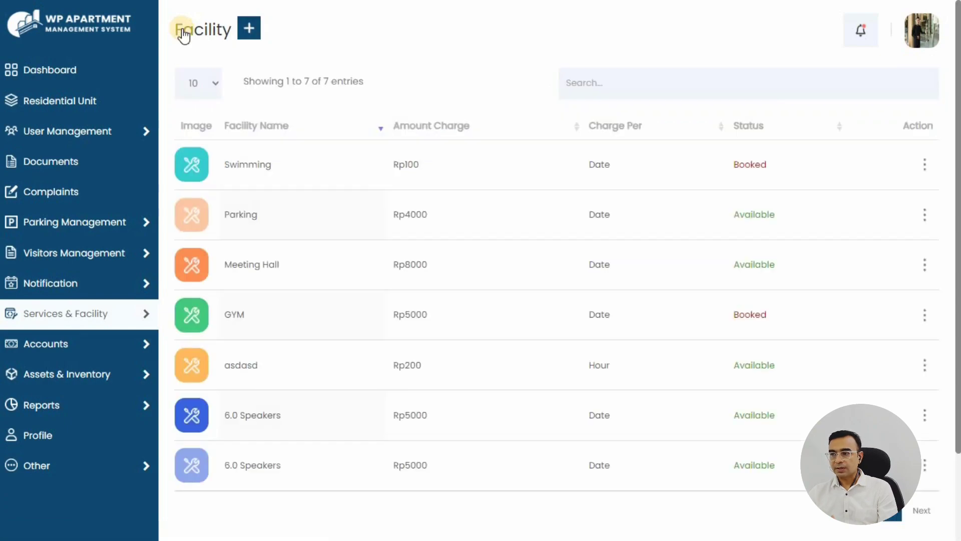
Go from the Dashboard to the six-entry Booking Facility list and start a new booking
{"action": "left_click", "coordinate": [44, 76]}
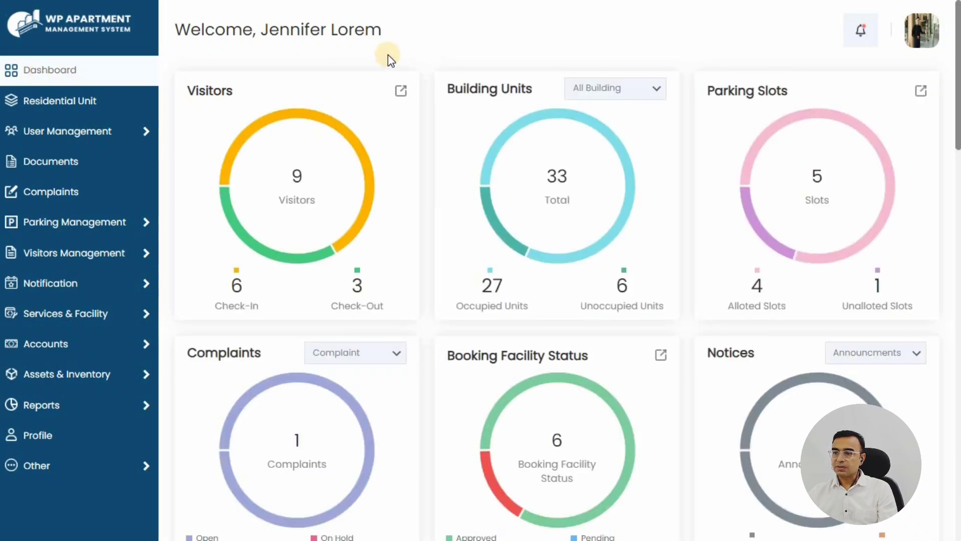
{"action": "mouse_move", "coordinate": [58, 319]}
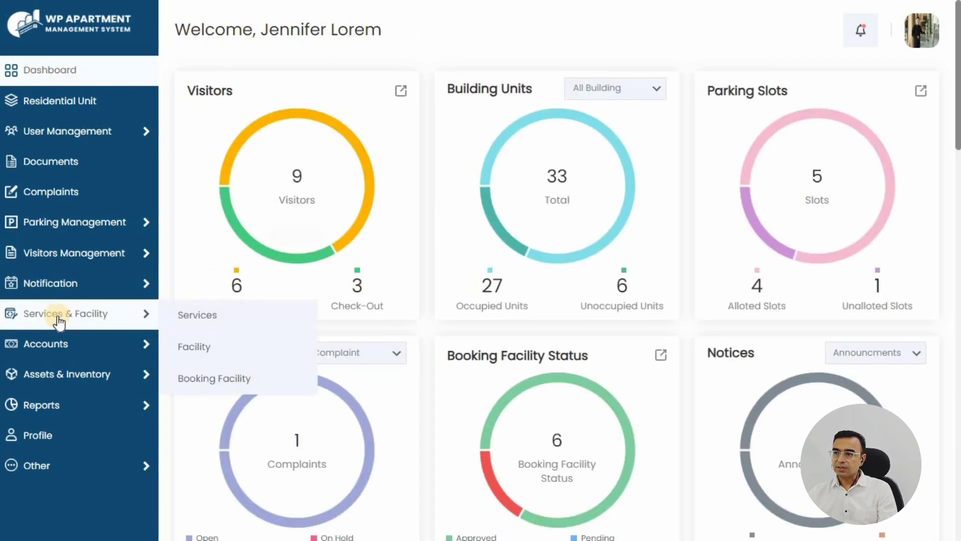
{"action": "left_click", "coordinate": [205, 379]}
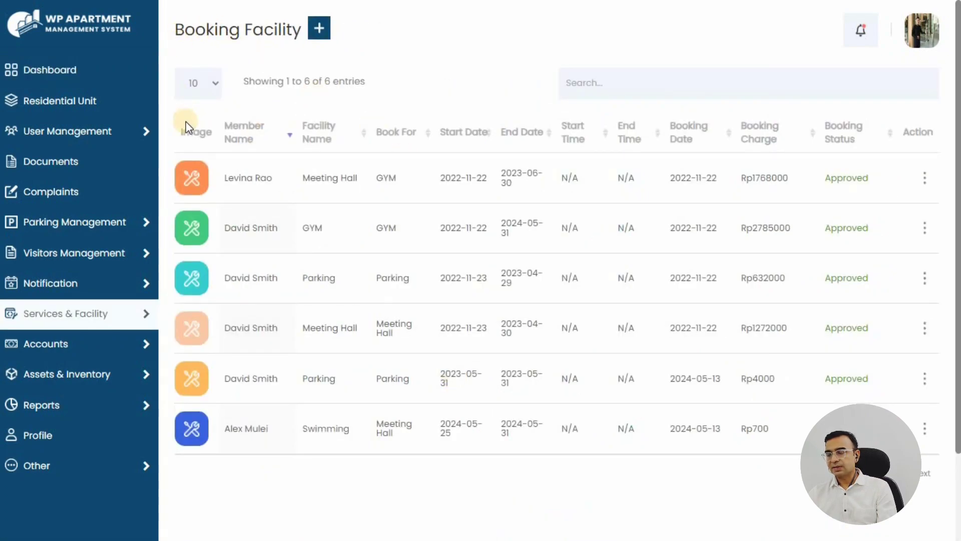
{"action": "left_click_drag", "start_coordinate": [184, 136], "coordinate": [935, 132]}
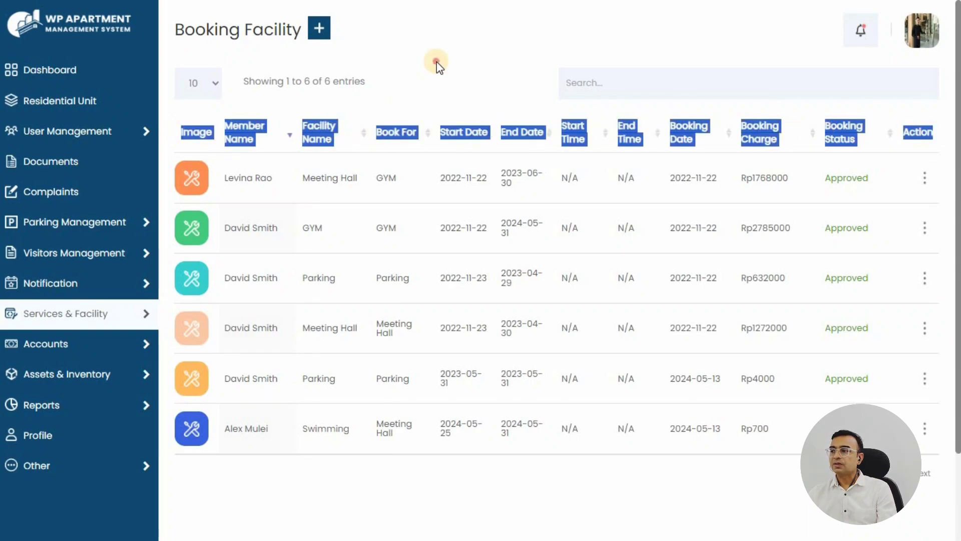
{"action": "left_click", "coordinate": [192, 30]}
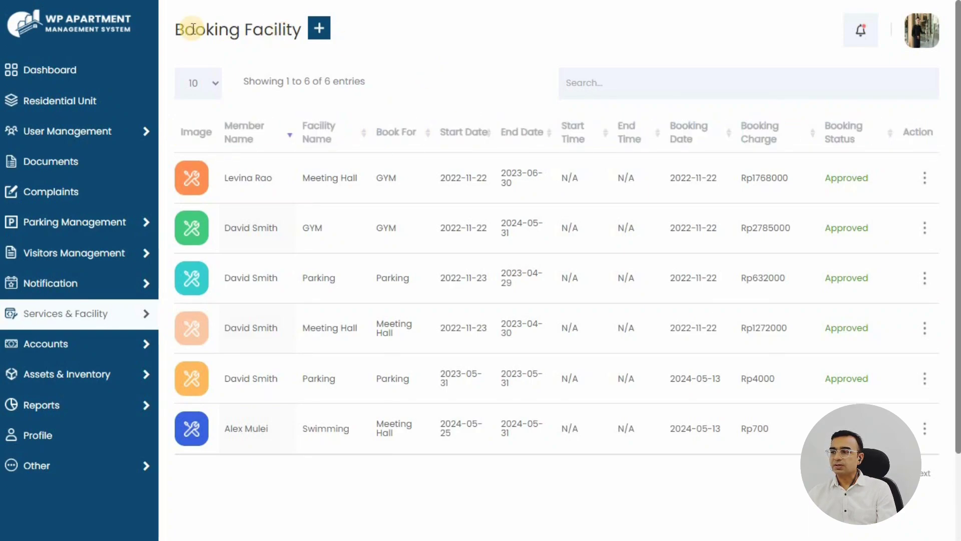
{"action": "left_click", "coordinate": [317, 30]}
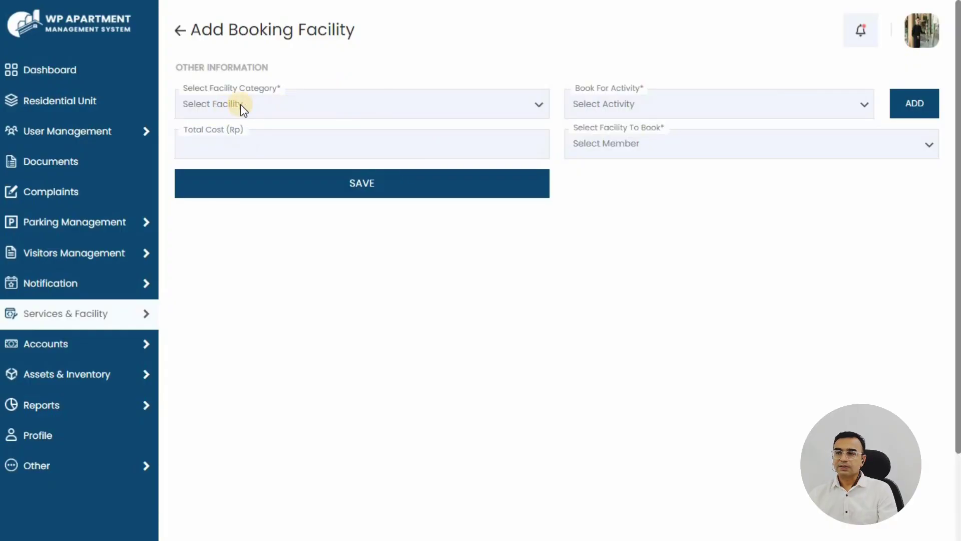
Choose 6.0 Speakers for Meeting Hall, booked from 2024-05-25 to 2024-05-30
{"action": "left_click", "coordinate": [288, 106]}
{"action": "left_click", "coordinate": [240, 214]}
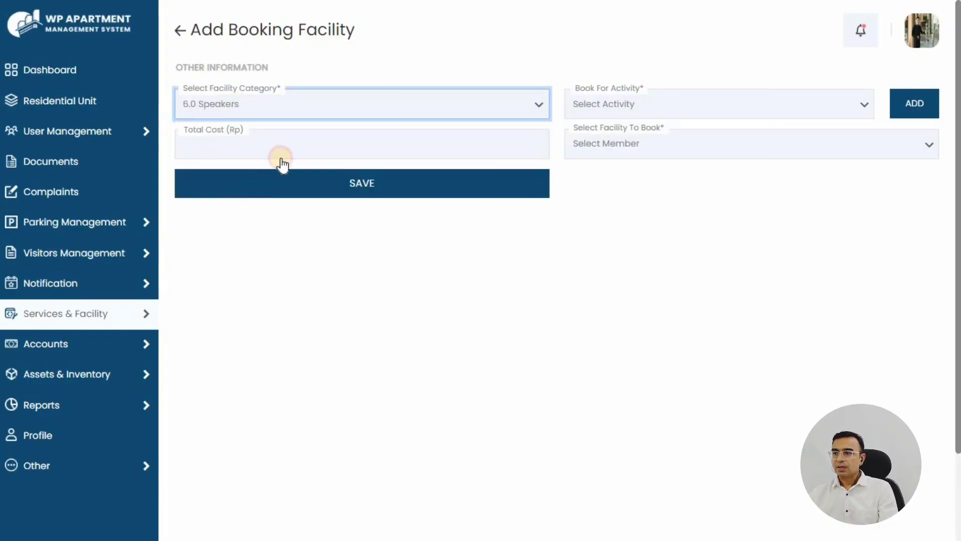
{"action": "left_click", "coordinate": [661, 99]}
{"action": "left_click", "coordinate": [631, 156]}
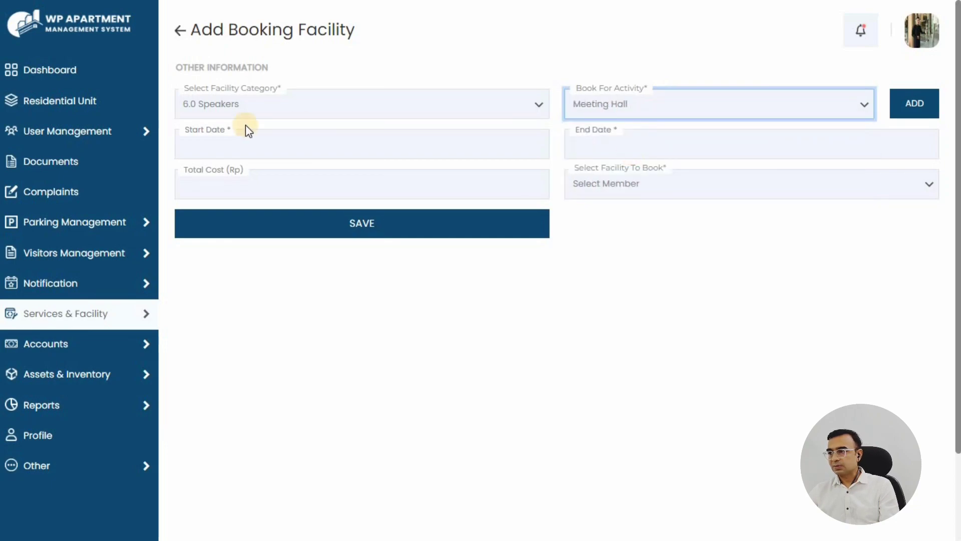
{"action": "left_click", "coordinate": [212, 141]}
{"action": "left_click", "coordinate": [318, 266]}
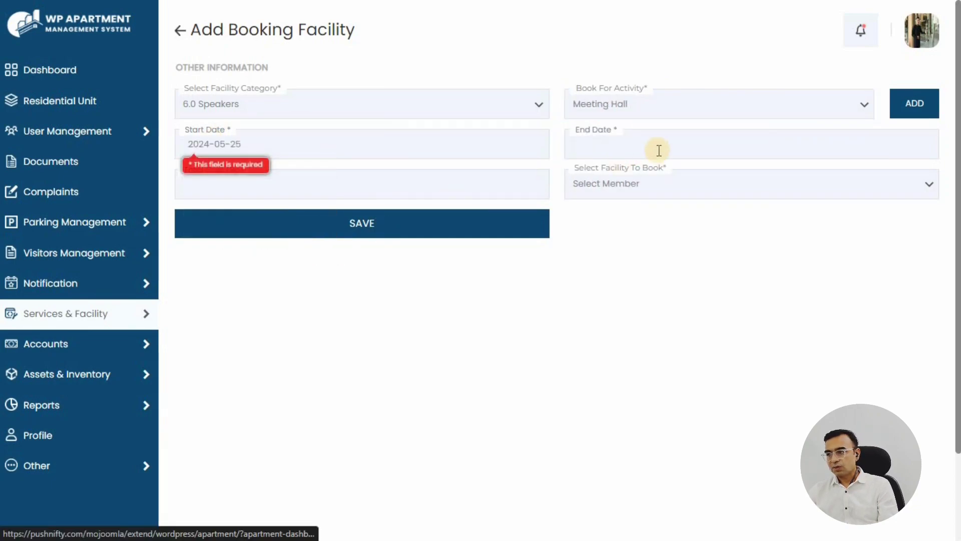
{"action": "left_click", "coordinate": [660, 147]}
{"action": "left_click", "coordinate": [671, 283]}
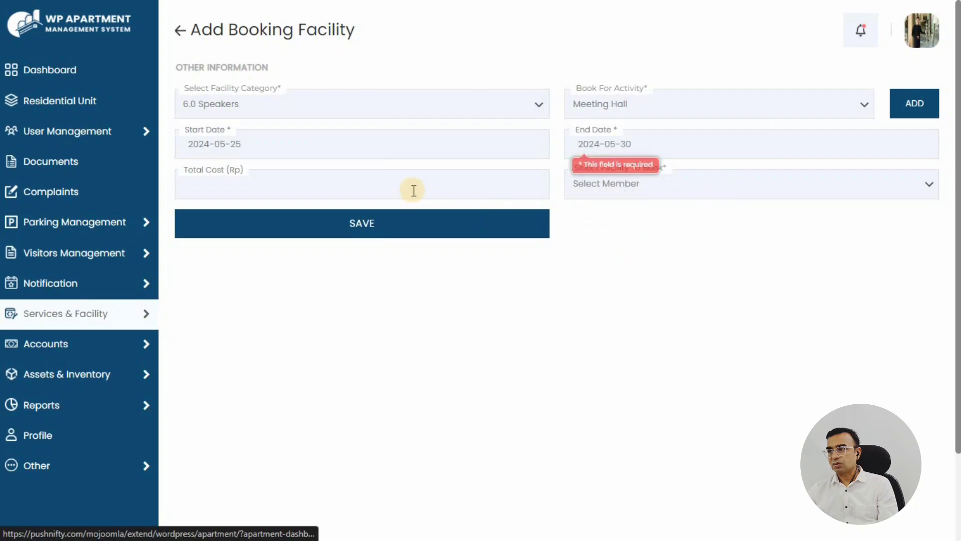
Enter a Rp30000 total cost, pick the A102 resident, and save the booking
{"action": "left_click", "coordinate": [348, 196]}
{"action": "type", "text": "30000"}
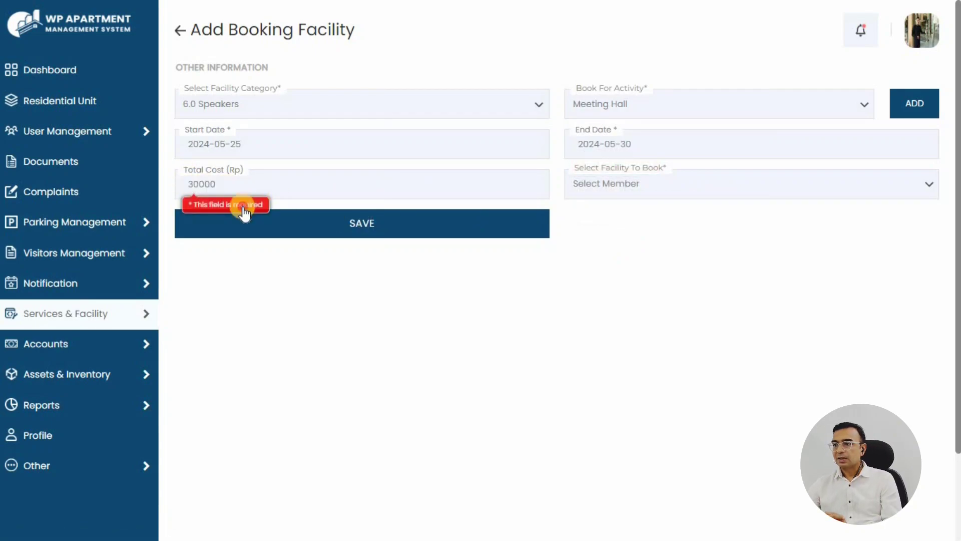
{"action": "left_click", "coordinate": [243, 208]}
{"action": "left_click", "coordinate": [631, 187]}
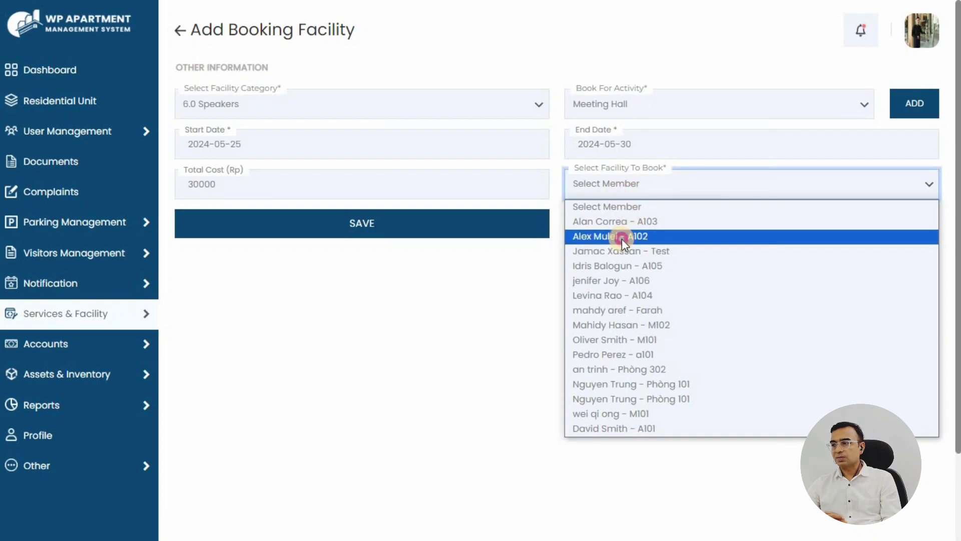
{"action": "left_click", "coordinate": [622, 239]}
{"action": "left_click", "coordinate": [319, 224]}
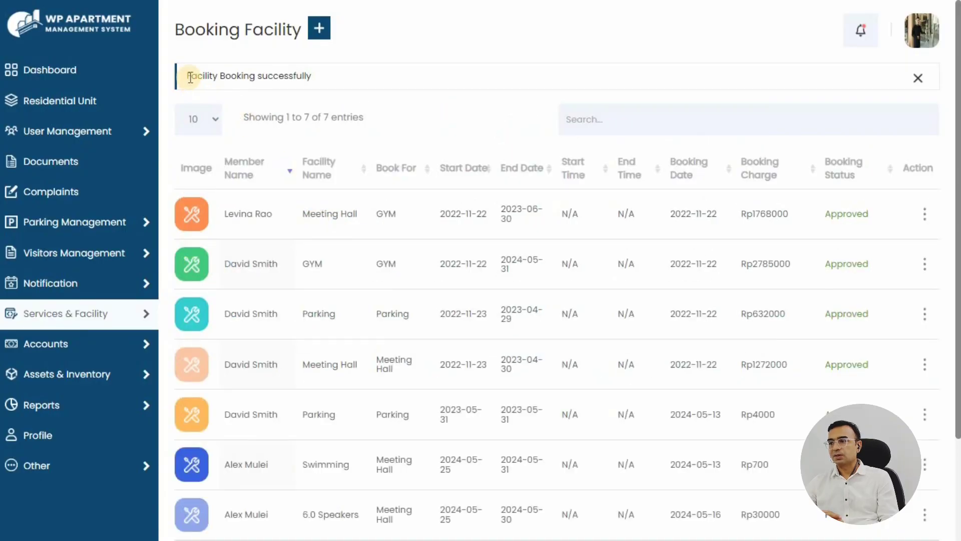
{"action": "left_click_drag", "start_coordinate": [190, 76], "coordinate": [421, 92]}
{"action": "left_click", "coordinate": [420, 92]}
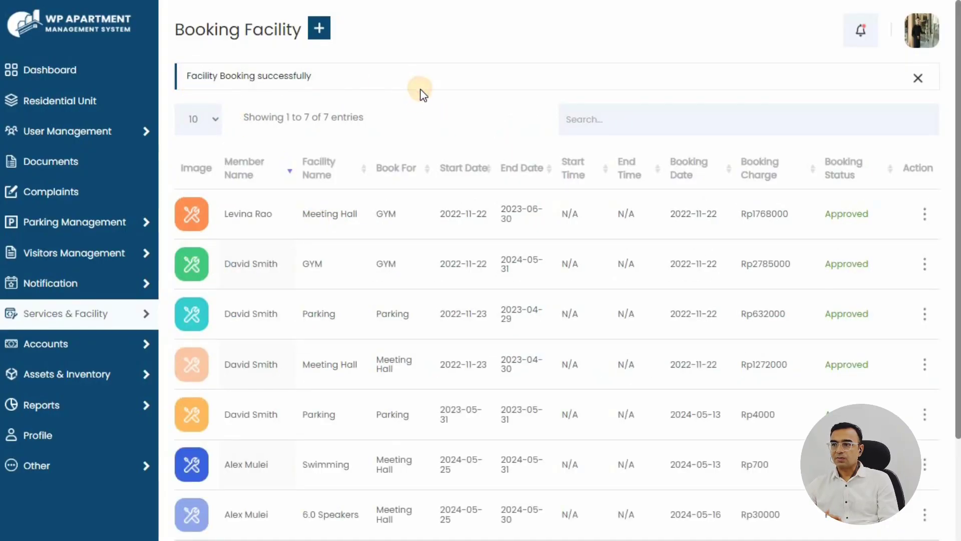
Review the new Pending 6.0 Speakers booking's details, then open it in the edit form
{"action": "scroll", "coordinate": [419, 91], "scroll_direction": "down", "scroll_amount": 3}
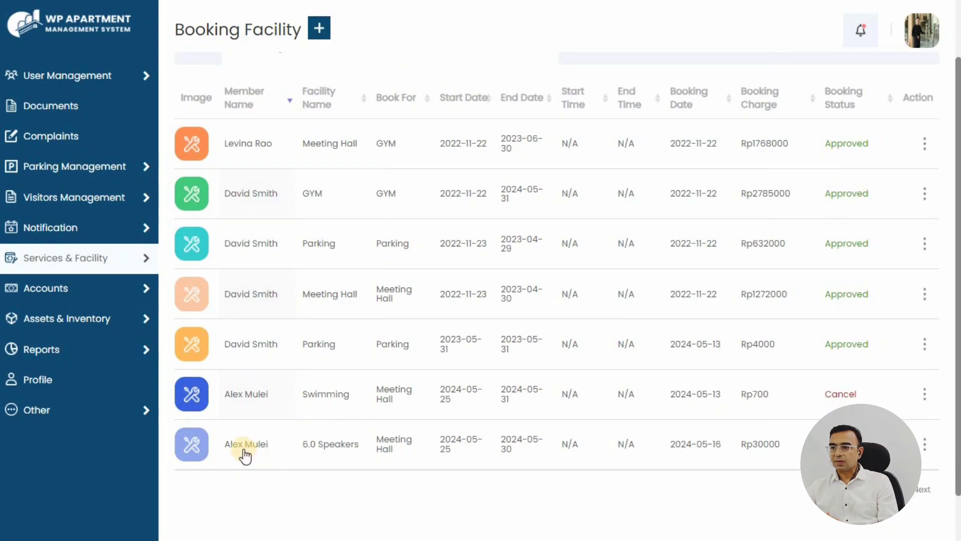
{"action": "left_click_drag", "start_coordinate": [221, 447], "coordinate": [796, 444]}
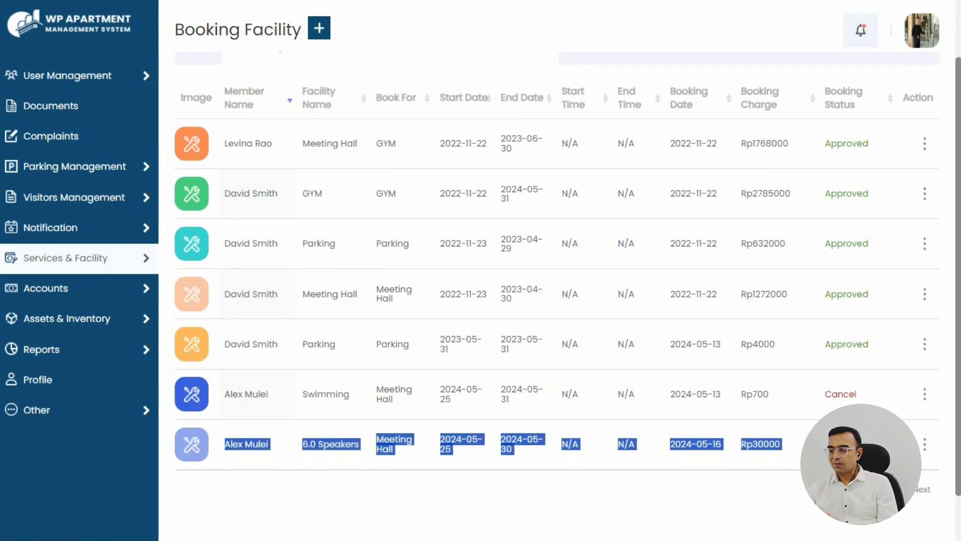
{"action": "left_click", "coordinate": [531, 455]}
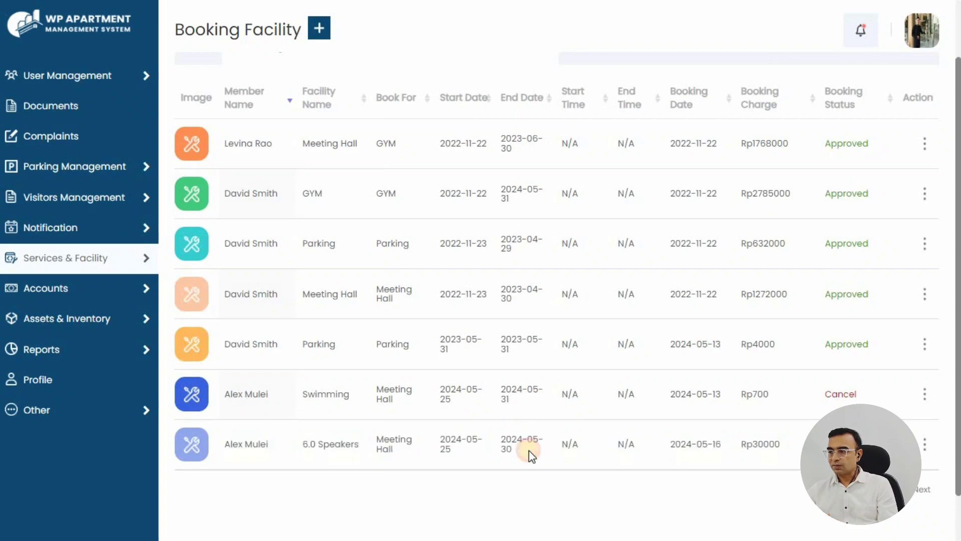
{"action": "left_click", "coordinate": [930, 444]}
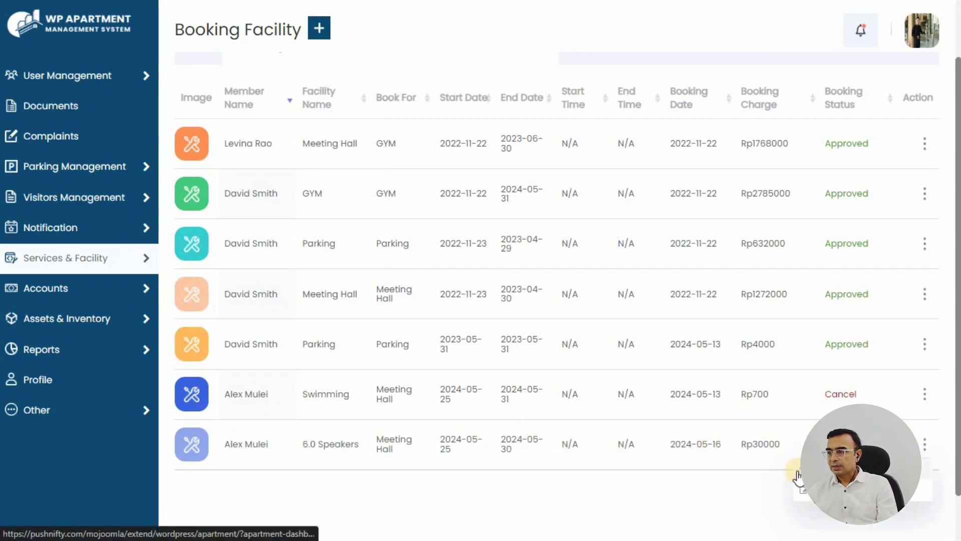
{"action": "left_click", "coordinate": [807, 489]}
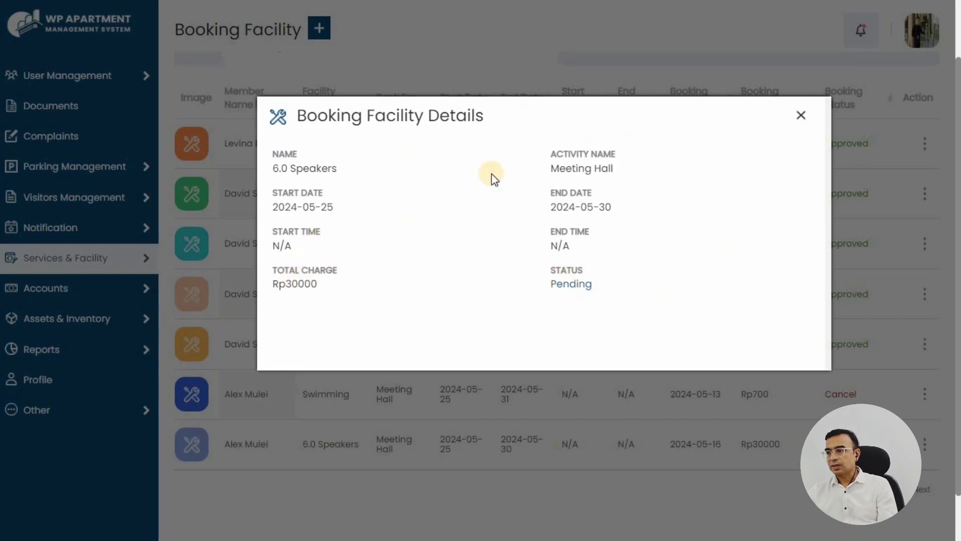
{"action": "left_click", "coordinate": [802, 115]}
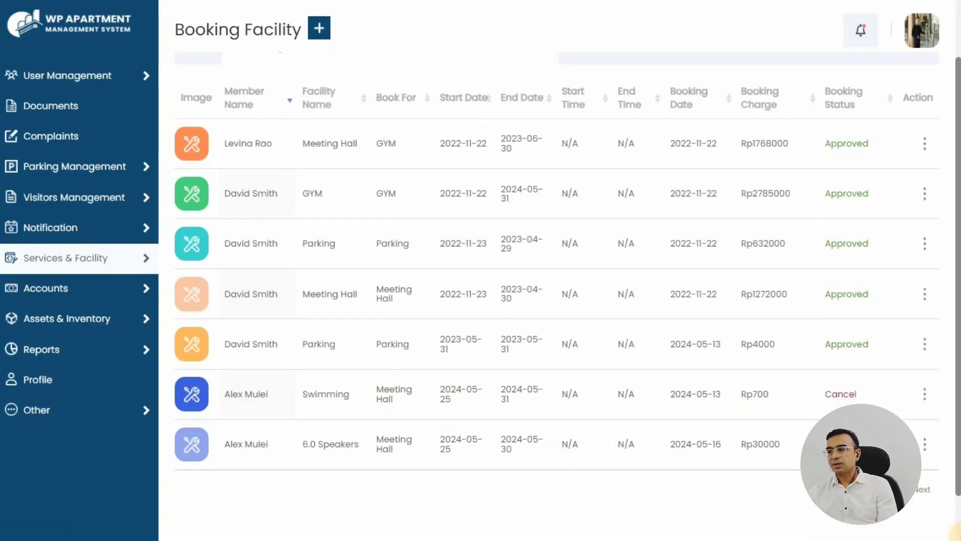
{"action": "left_click", "coordinate": [924, 445]}
{"action": "left_click", "coordinate": [821, 489]}
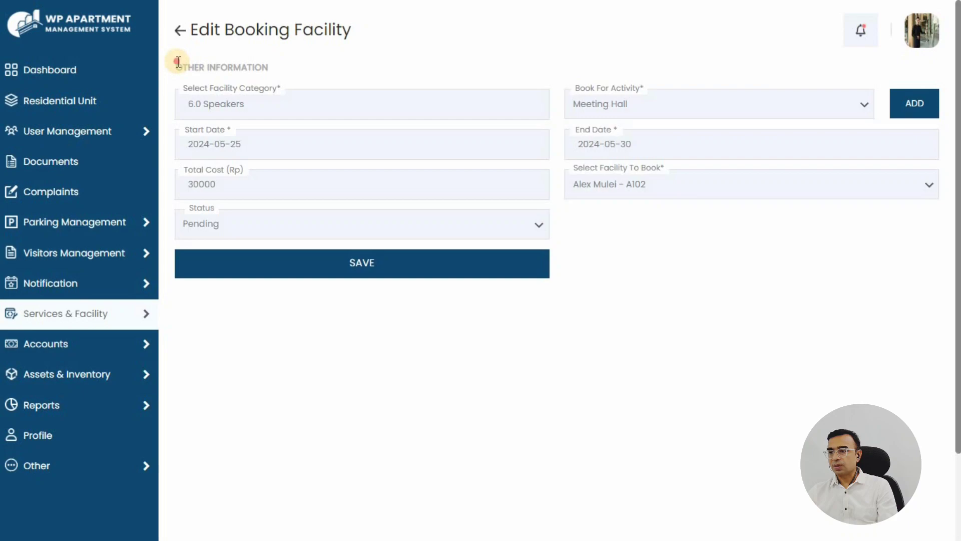
Set the 6.0 Speakers booking status to Approved and save it
{"action": "left_click_drag", "start_coordinate": [178, 62], "coordinate": [272, 68]}
{"action": "left_click", "coordinate": [553, 83]}
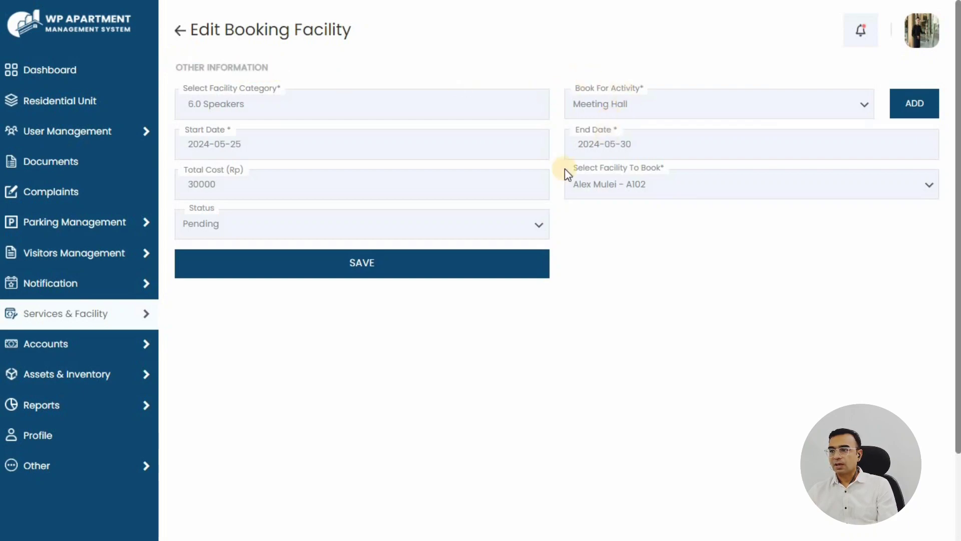
{"action": "left_click", "coordinate": [212, 227]}
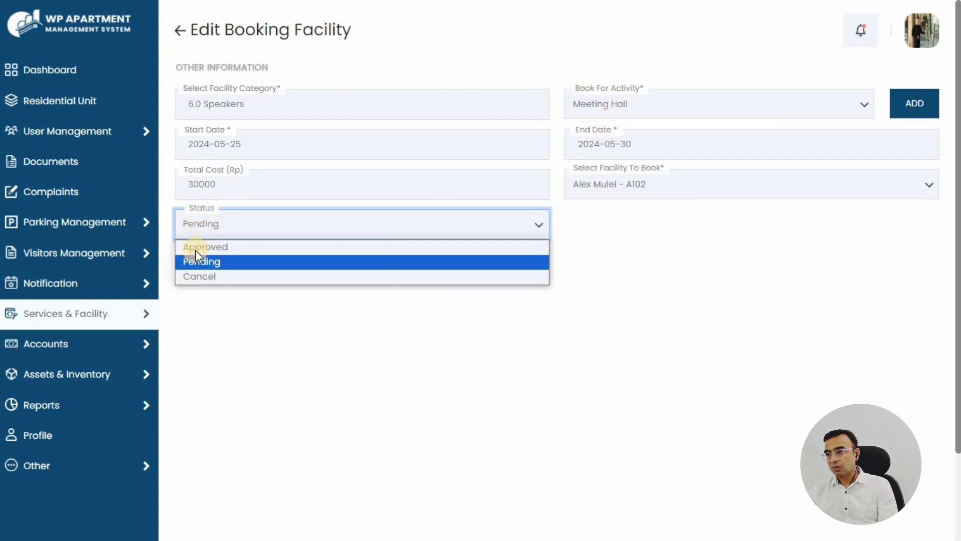
{"action": "left_click", "coordinate": [211, 248]}
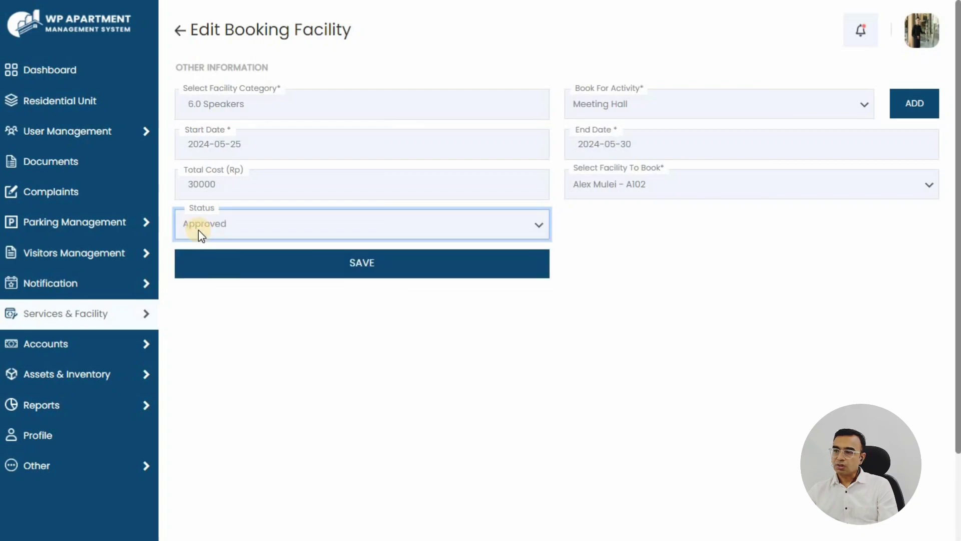
{"action": "left_click", "coordinate": [319, 262]}
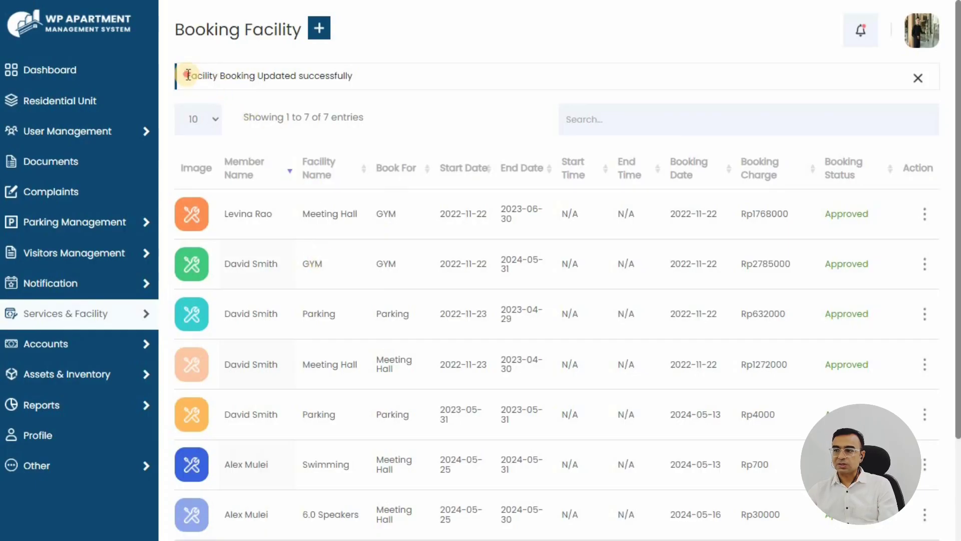
Confirm the Updated message and the booking's Approved status, then return to the Dashboard
{"action": "left_click_drag", "start_coordinate": [186, 76], "coordinate": [376, 83]}
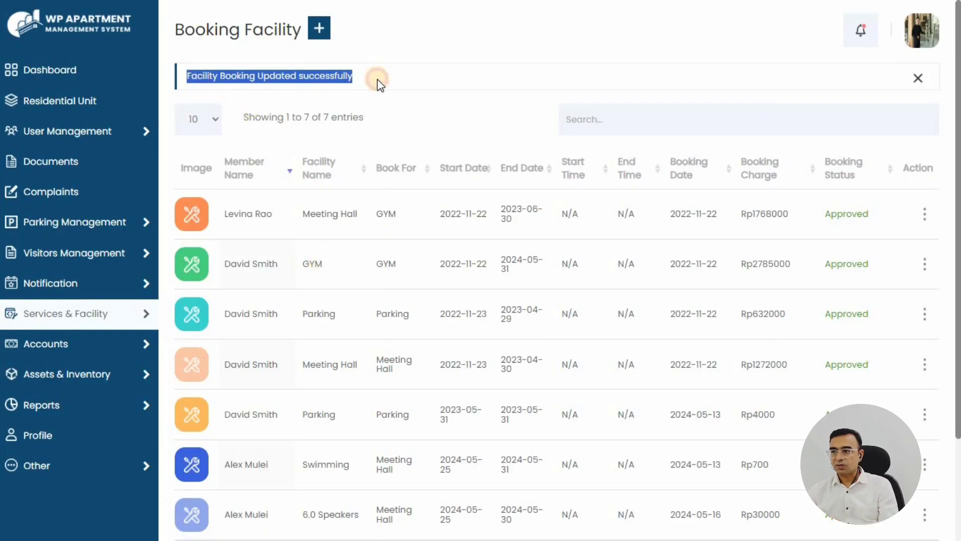
{"action": "left_click", "coordinate": [377, 79]}
{"action": "double_click", "coordinate": [275, 77]}
{"action": "left_click", "coordinate": [398, 102]}
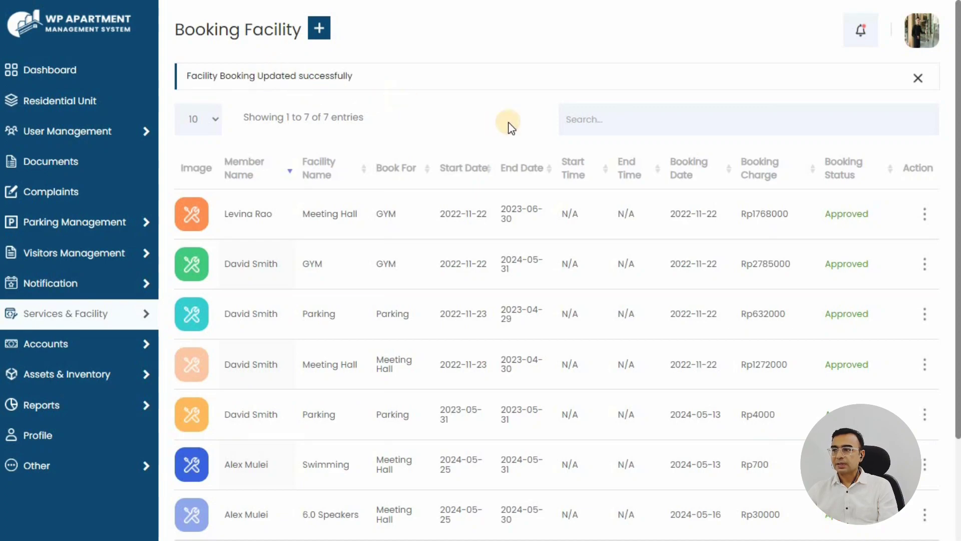
{"action": "scroll", "coordinate": [715, 399], "scroll_direction": "down", "scroll_amount": 3}
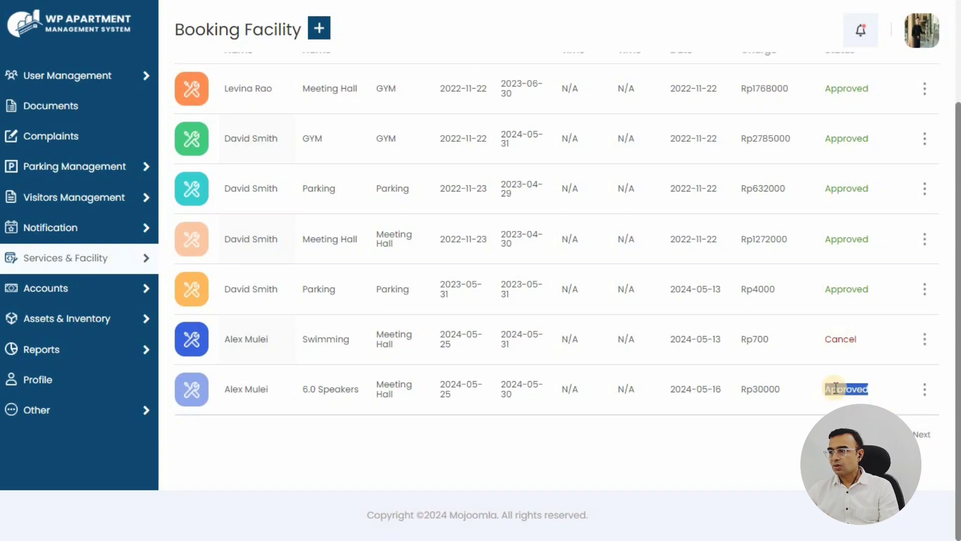
{"action": "left_click", "coordinate": [708, 401]}
{"action": "scroll", "coordinate": [350, 425], "scroll_direction": "up", "scroll_amount": 3}
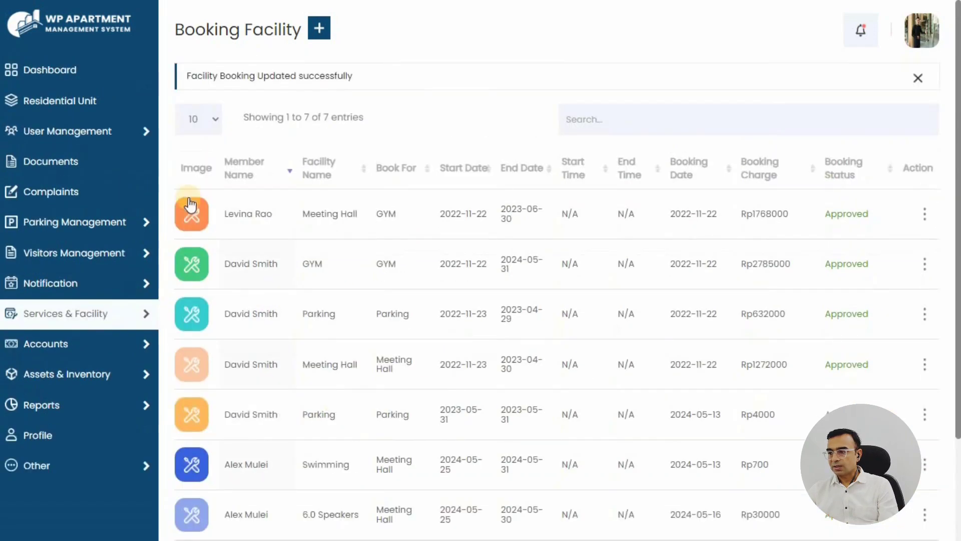
{"action": "left_click", "coordinate": [73, 69]}
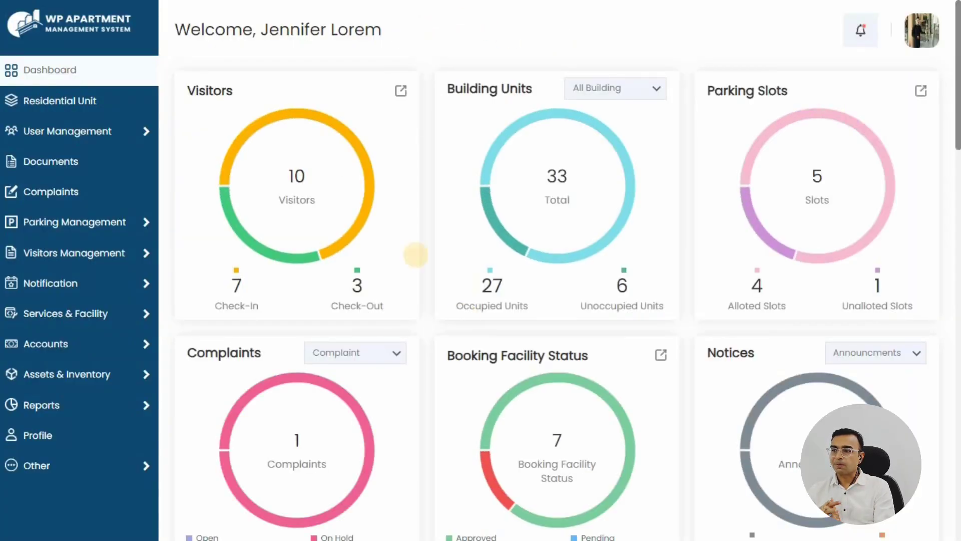
Open the Invoice list under Accounts and review its column headings
{"action": "mouse_move", "coordinate": [150, 348]}
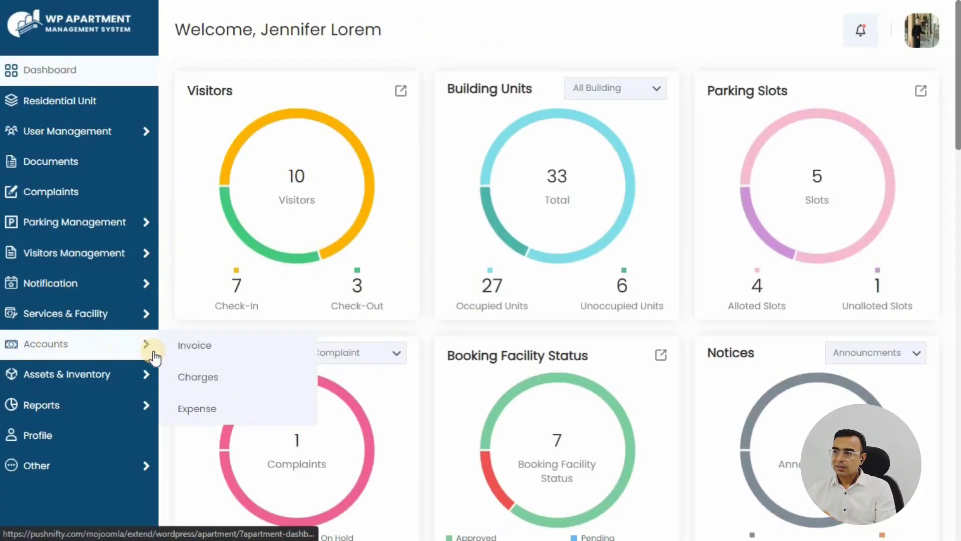
{"action": "left_click", "coordinate": [195, 348]}
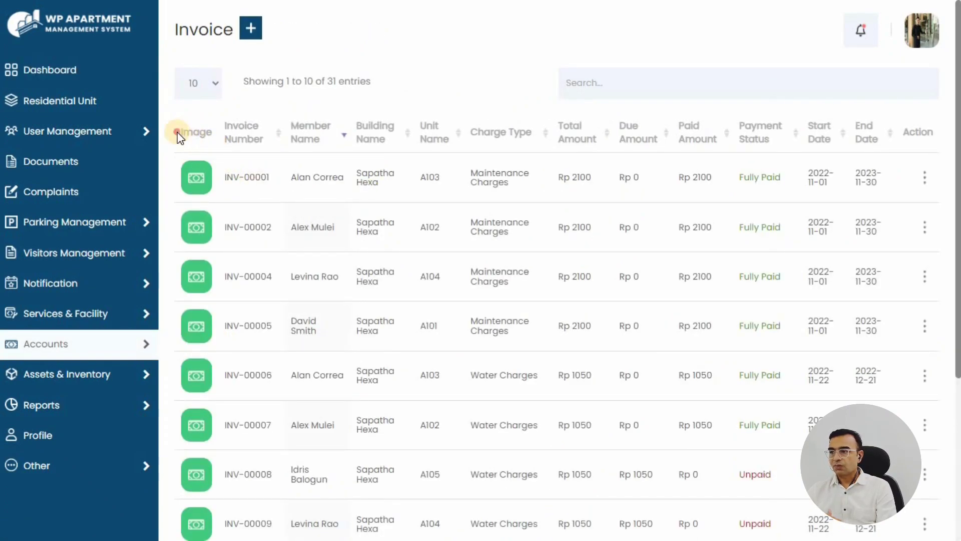
{"action": "left_click_drag", "start_coordinate": [177, 130], "coordinate": [941, 134]}
{"action": "left_click", "coordinate": [426, 85]}
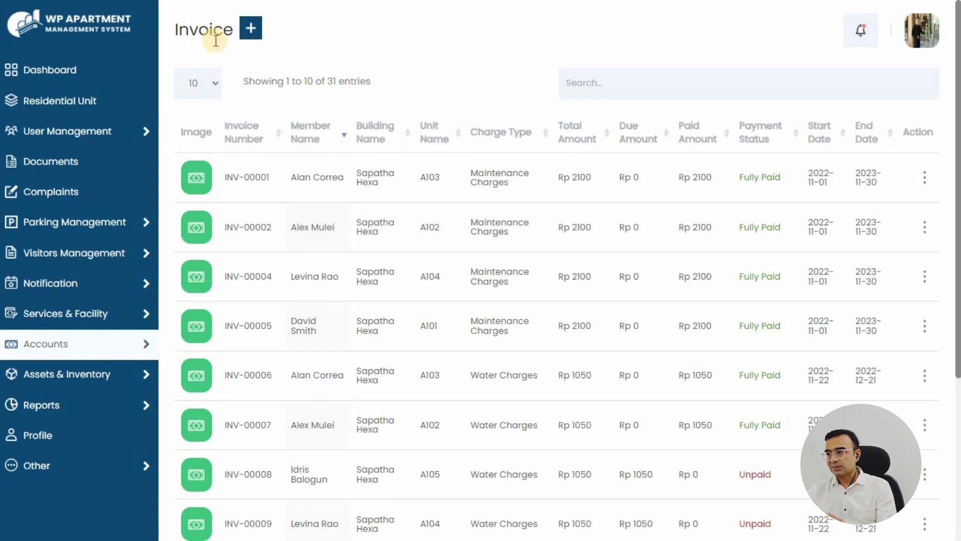
Browse the Add Charges form's Charges Information and Invoice Option sections
{"action": "left_click", "coordinate": [256, 31]}
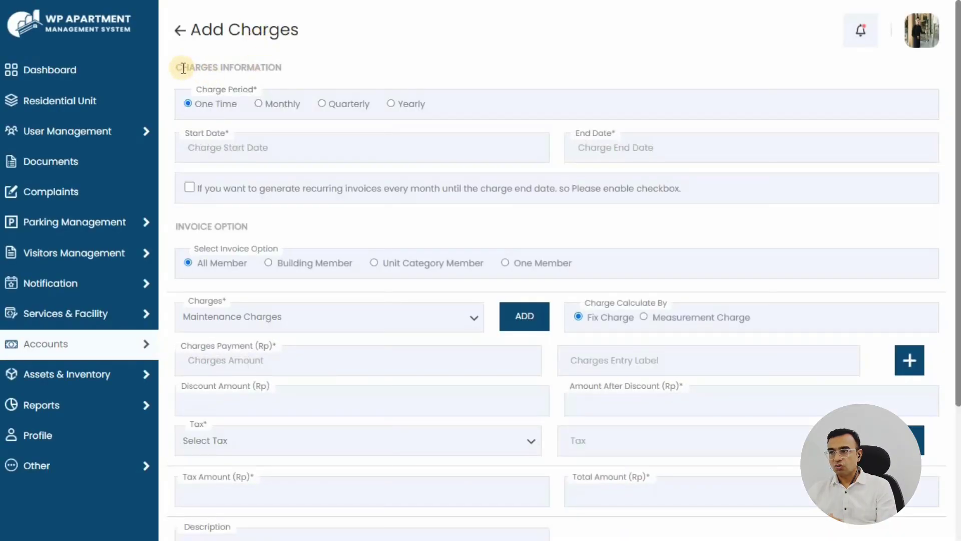
{"action": "left_click_drag", "start_coordinate": [173, 67], "coordinate": [322, 58]}
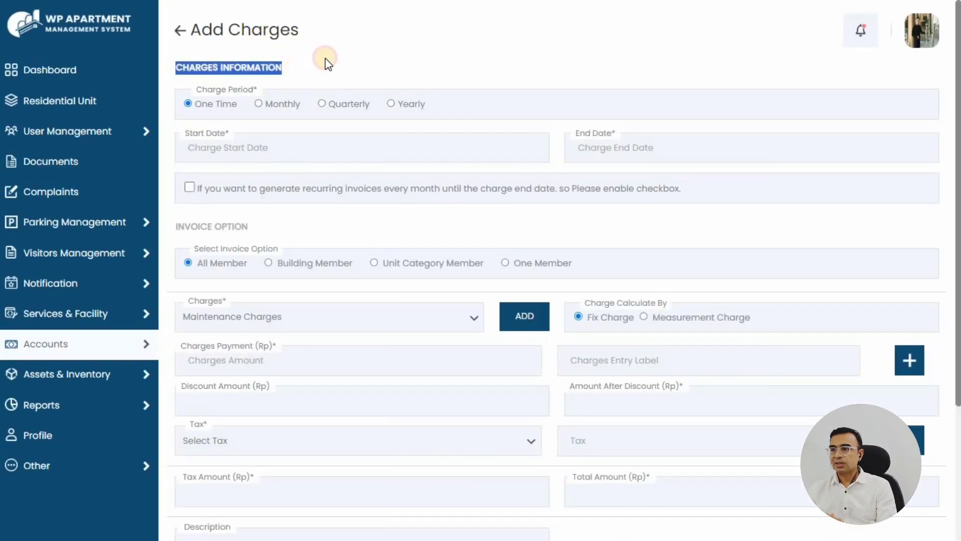
{"action": "left_click", "coordinate": [335, 56]}
{"action": "scroll", "coordinate": [180, 161], "scroll_direction": "down", "scroll_amount": 1}
{"action": "left_click_drag", "start_coordinate": [181, 161], "coordinate": [290, 153]}
{"action": "left_click", "coordinate": [292, 152]}
{"action": "scroll", "coordinate": [235, 133], "scroll_direction": "down", "scroll_amount": 2}
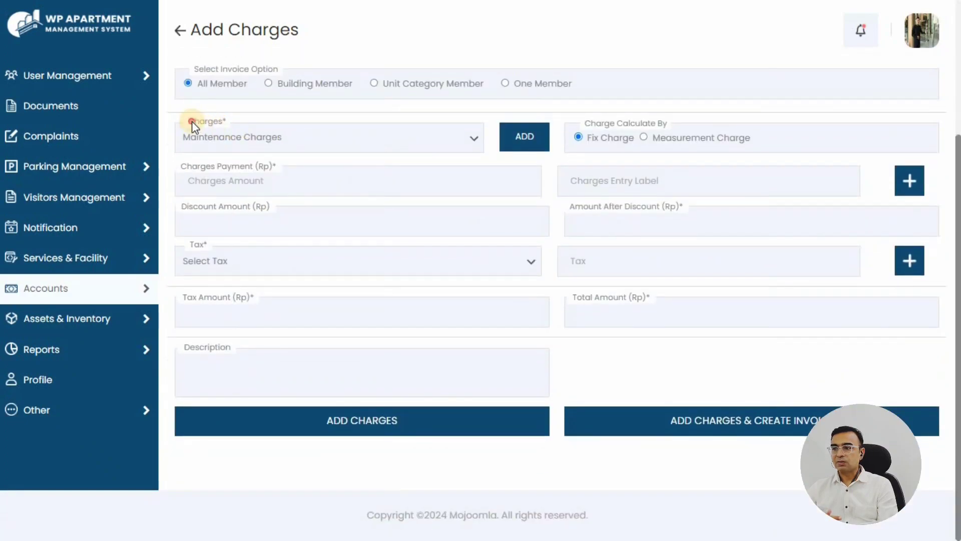
{"action": "left_click_drag", "start_coordinate": [222, 124], "coordinate": [244, 132]}
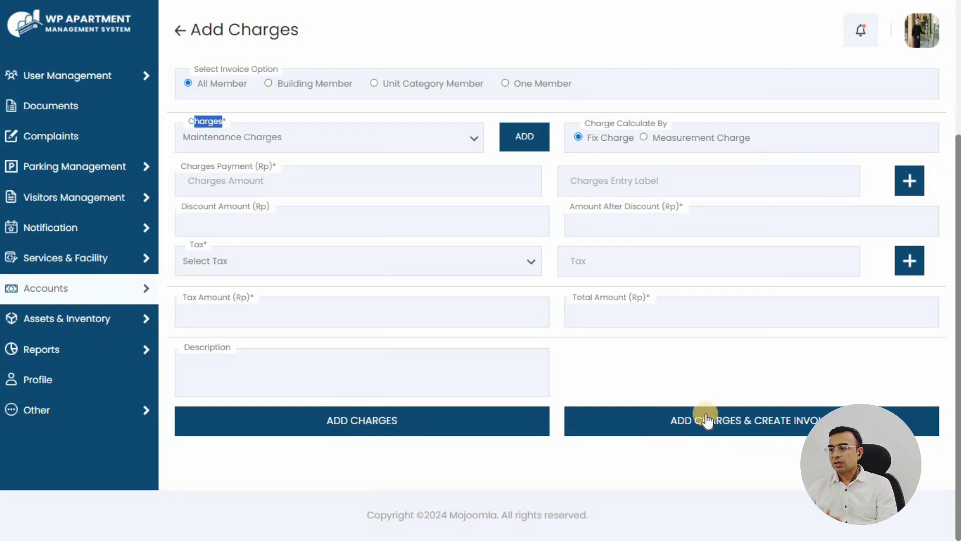
{"action": "scroll", "coordinate": [307, 167], "scroll_direction": "up", "scroll_amount": 4}
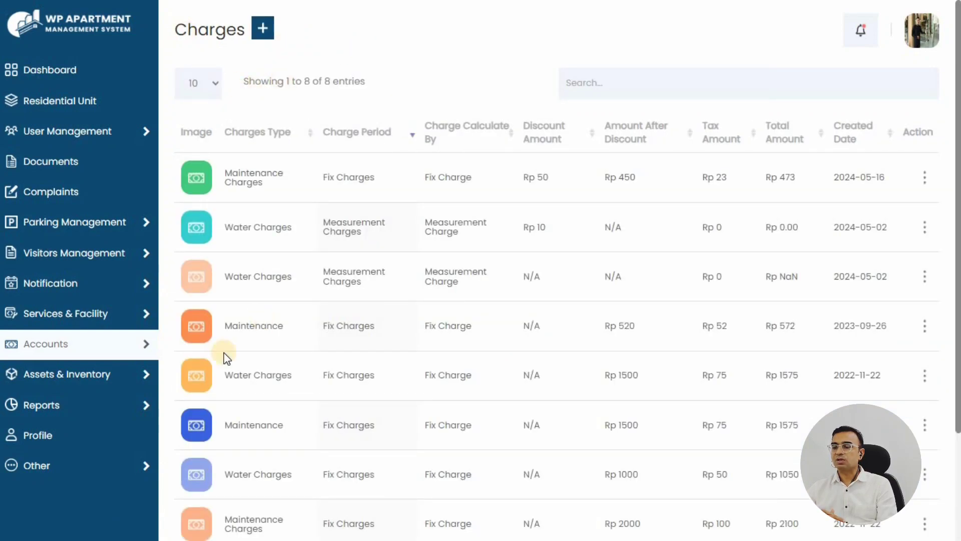
{"action": "mouse_move", "coordinate": [163, 344]}
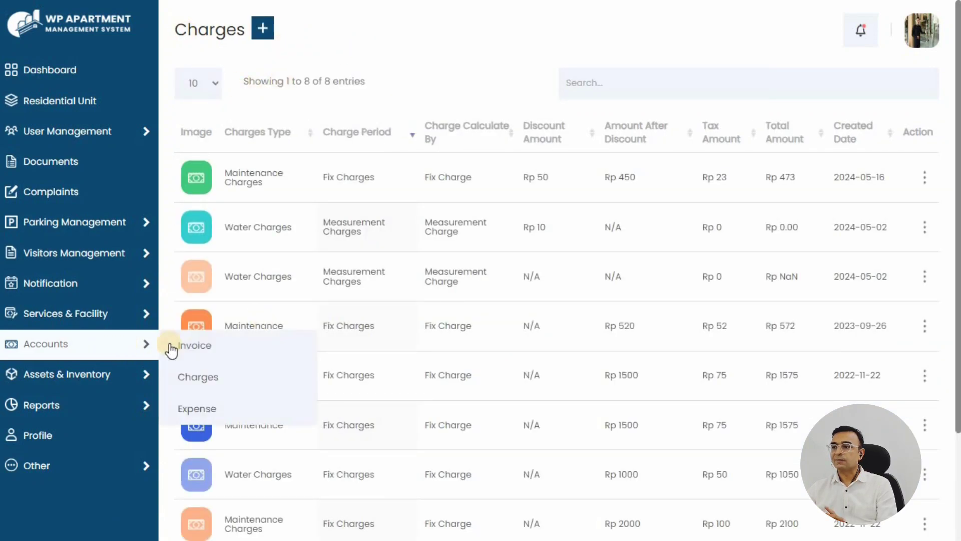
Open the seven-entry Expense list under Accounts
{"action": "left_click", "coordinate": [197, 410]}
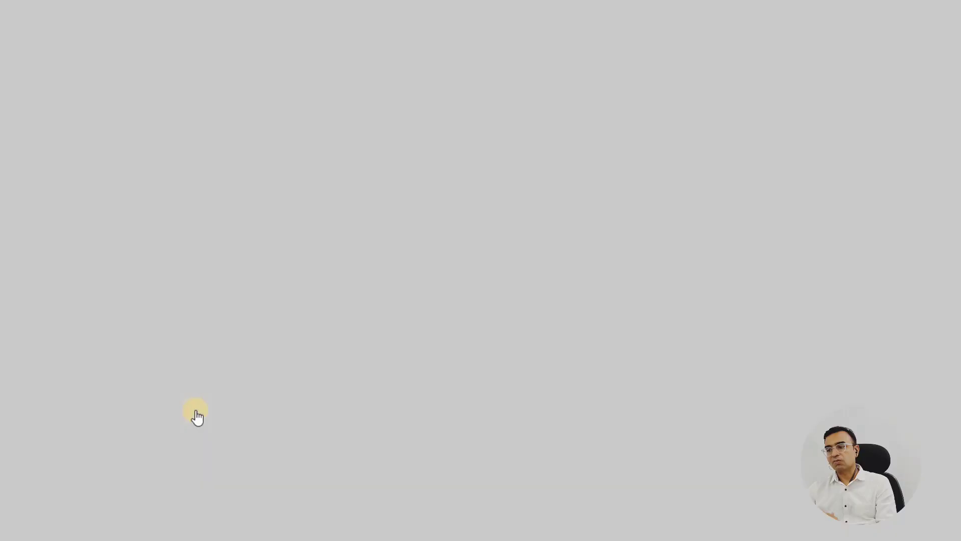
{"action": "double_click", "coordinate": [199, 33]}
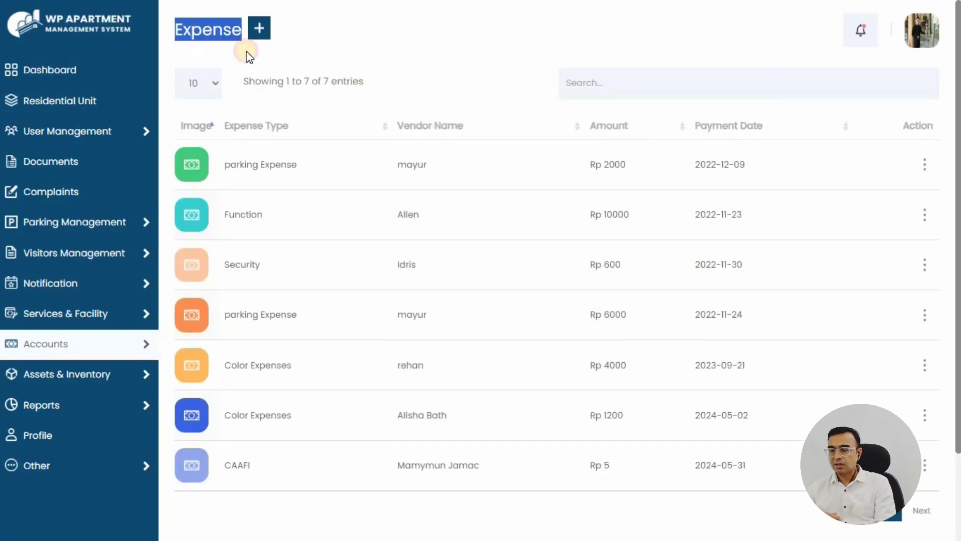
{"action": "left_click", "coordinate": [275, 107]}
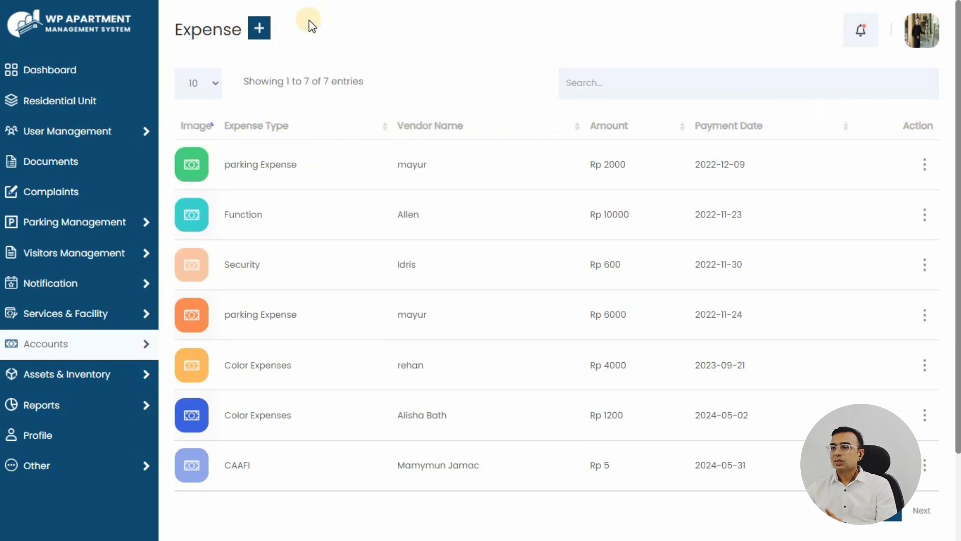
Review the Add Expense fields (Expense Type, Vendor Name, Bill Date, Amount, Payment Date), then go back
{"action": "left_click", "coordinate": [265, 35]}
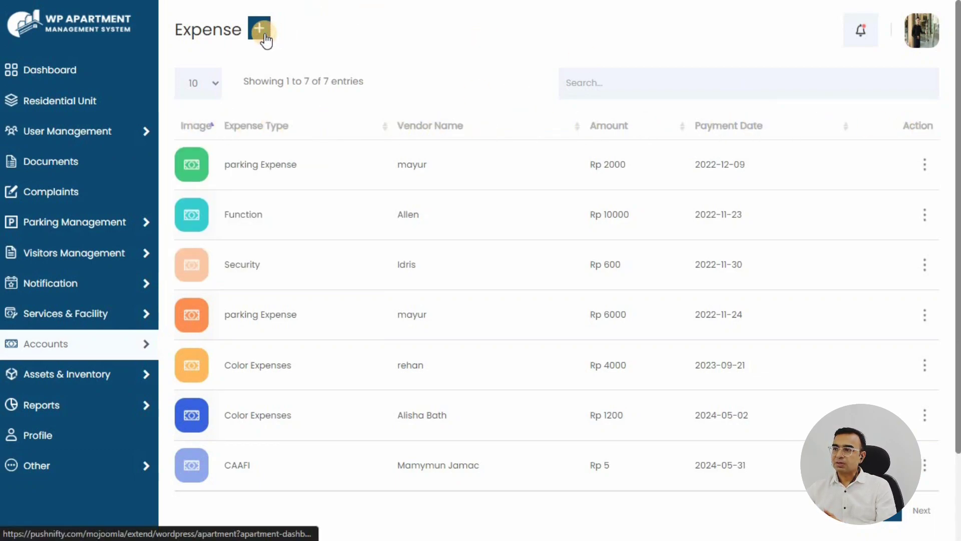
{"action": "left_click_drag", "start_coordinate": [178, 69], "coordinate": [314, 68]}
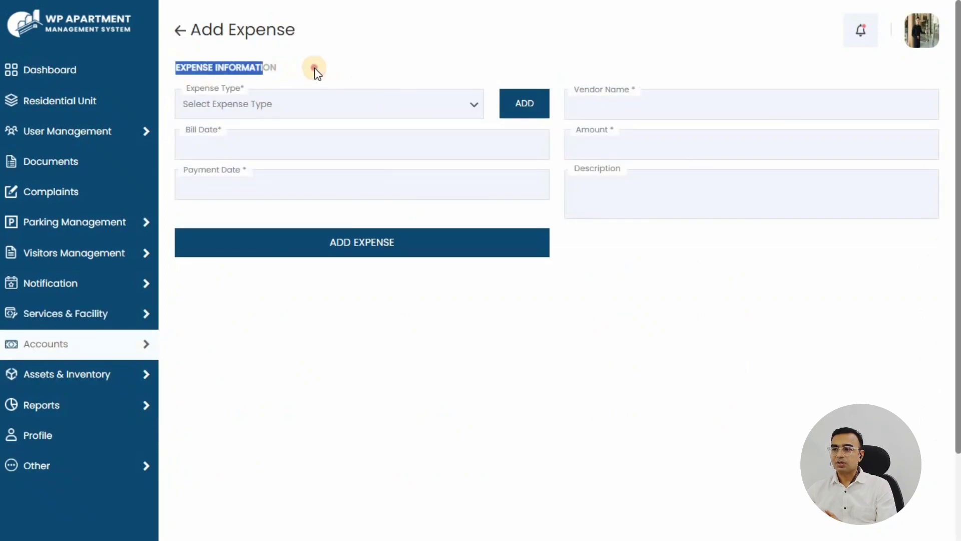
{"action": "left_click_drag", "start_coordinate": [188, 88], "coordinate": [250, 92]}
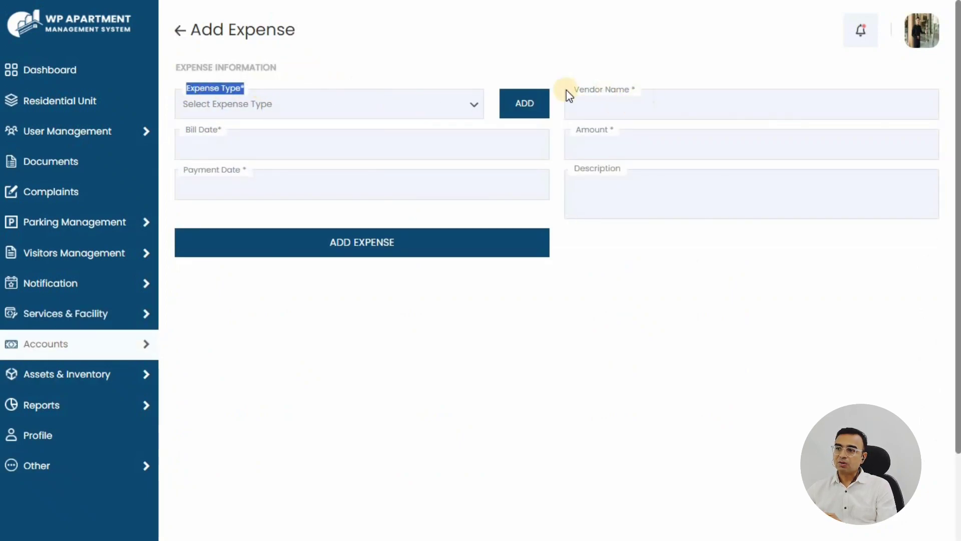
{"action": "left_click_drag", "start_coordinate": [608, 90], "coordinate": [634, 90]}
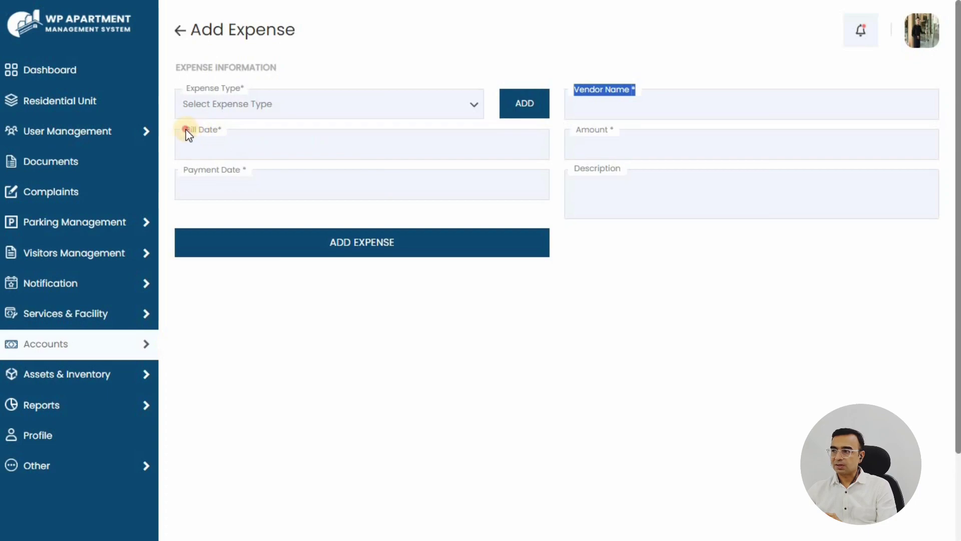
{"action": "left_click_drag", "start_coordinate": [186, 129], "coordinate": [229, 130]}
{"action": "left_click", "coordinate": [588, 130]}
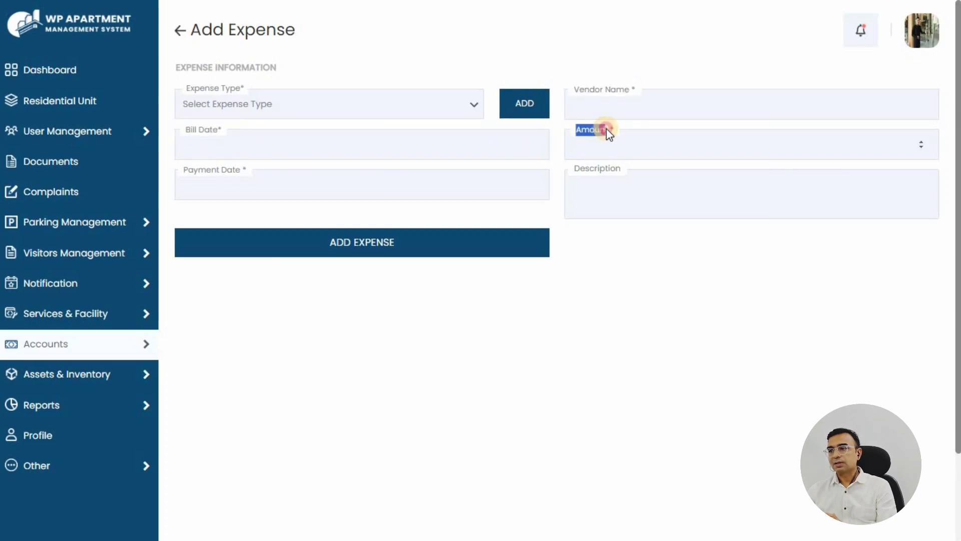
{"action": "left_click_drag", "start_coordinate": [183, 170], "coordinate": [249, 171]}
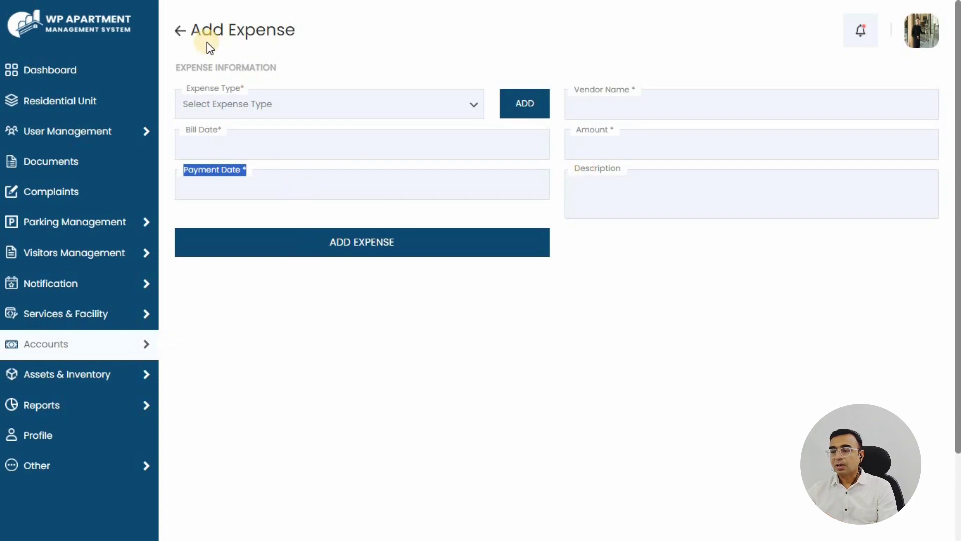
{"action": "left_click", "coordinate": [181, 30]}
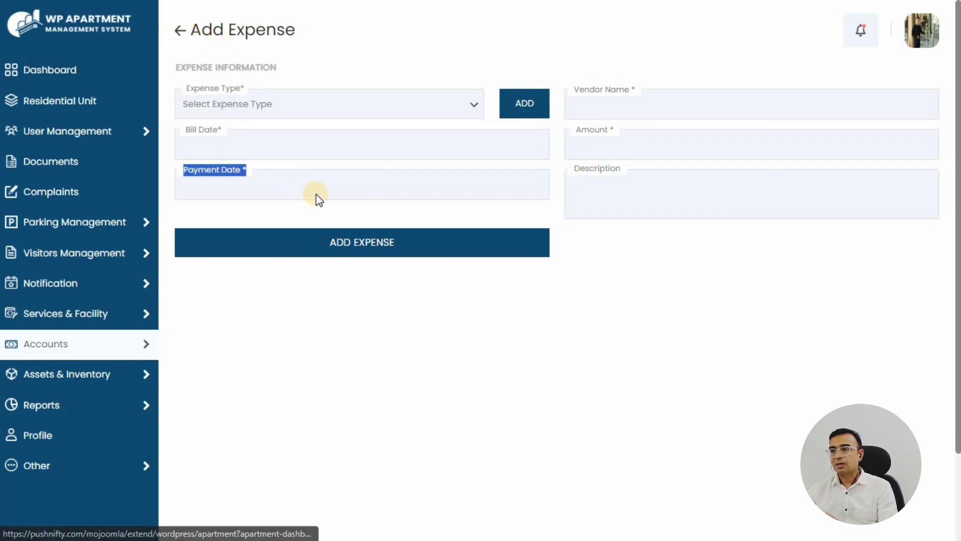
{"action": "mouse_move", "coordinate": [109, 406]}
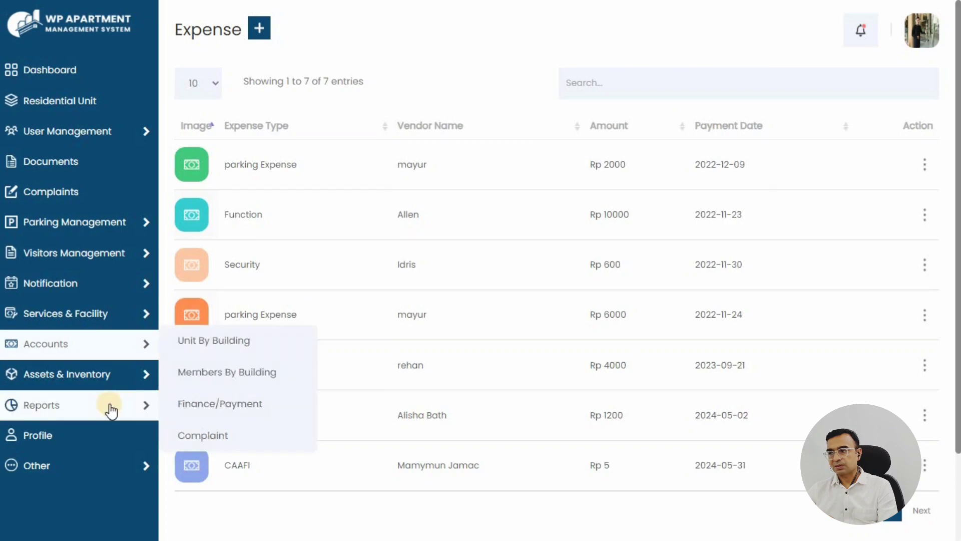
Open the Unit By Building report from Reports
{"action": "left_click", "coordinate": [218, 346]}
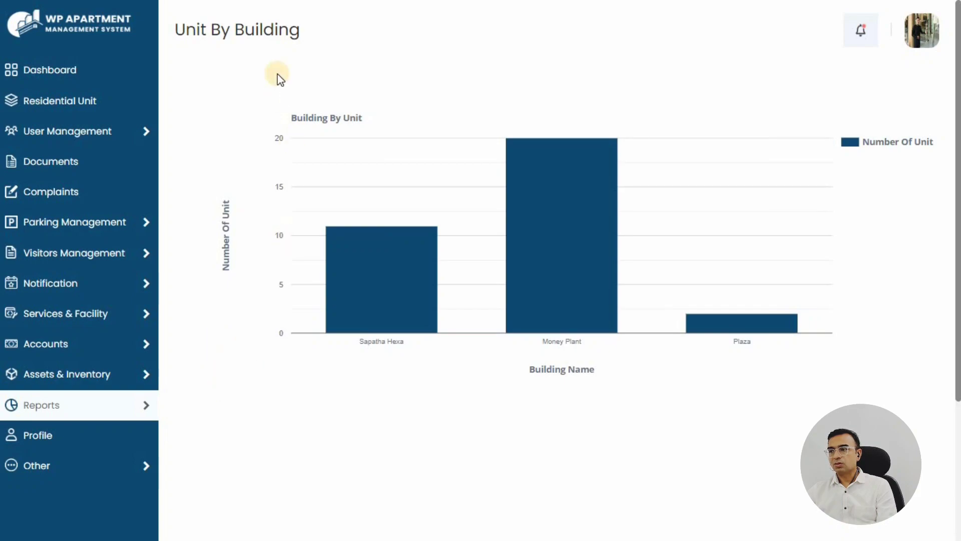
{"action": "left_click_drag", "start_coordinate": [176, 30], "coordinate": [310, 32]}
{"action": "left_click", "coordinate": [378, 257]}
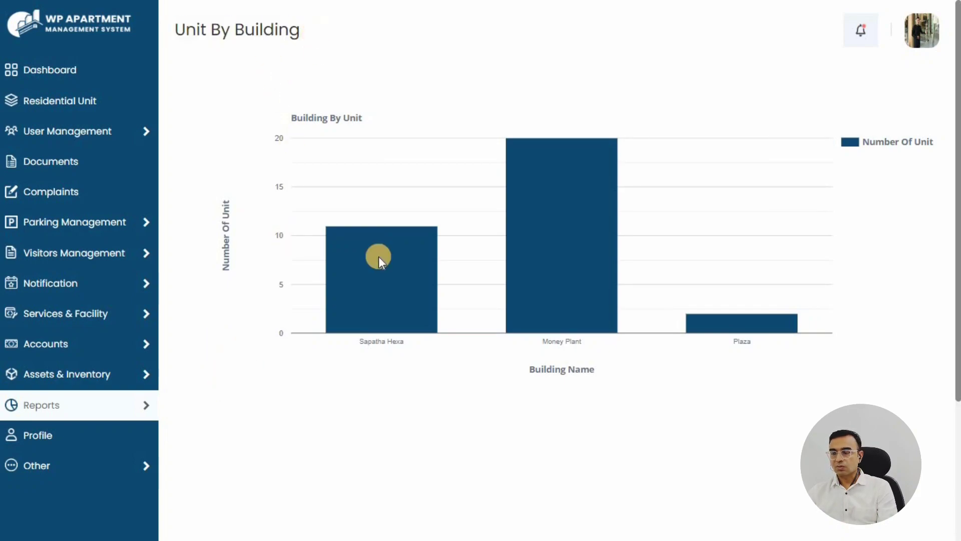
Switch to the Members By Building report
{"action": "mouse_move", "coordinate": [717, 320]}
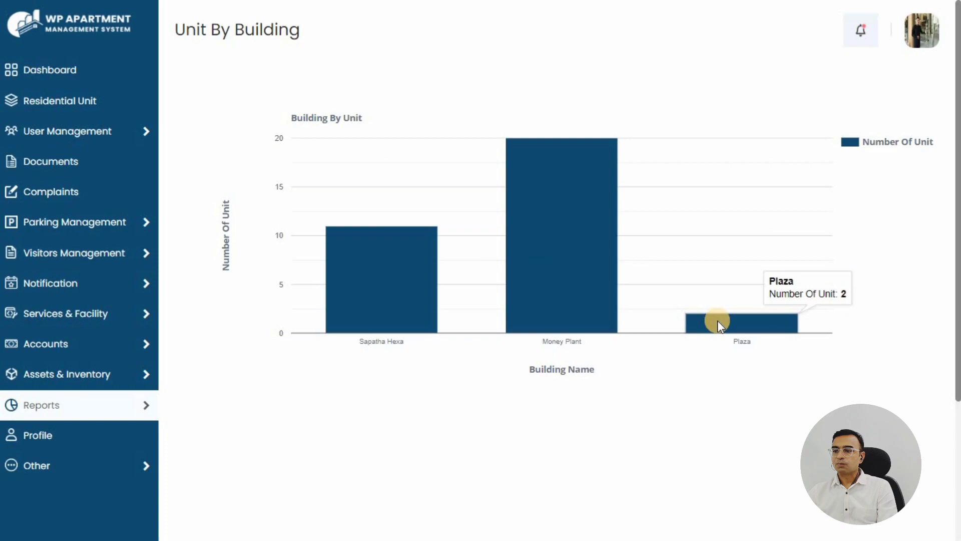
{"action": "mouse_move", "coordinate": [123, 409]}
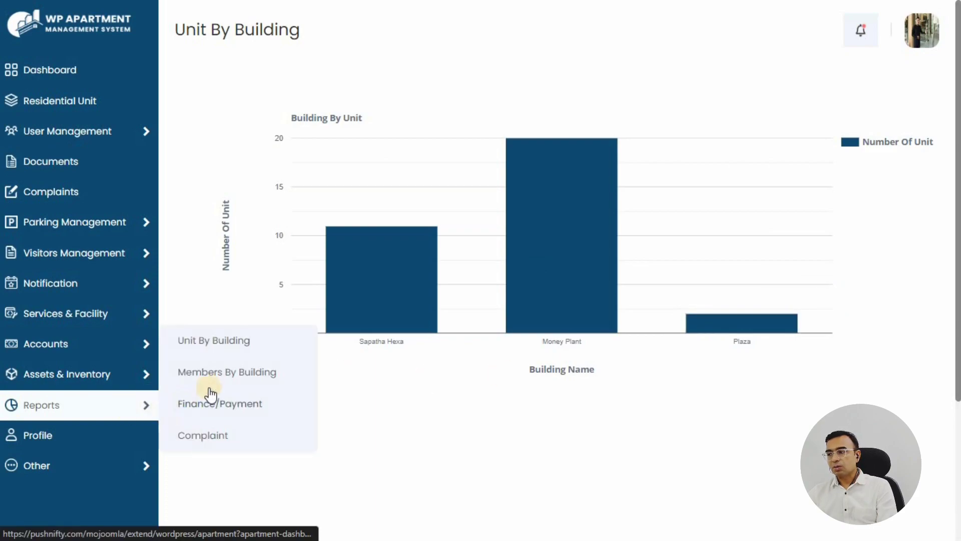
{"action": "left_click", "coordinate": [235, 373]}
{"action": "left_click_drag", "start_coordinate": [176, 30], "coordinate": [347, 30]}
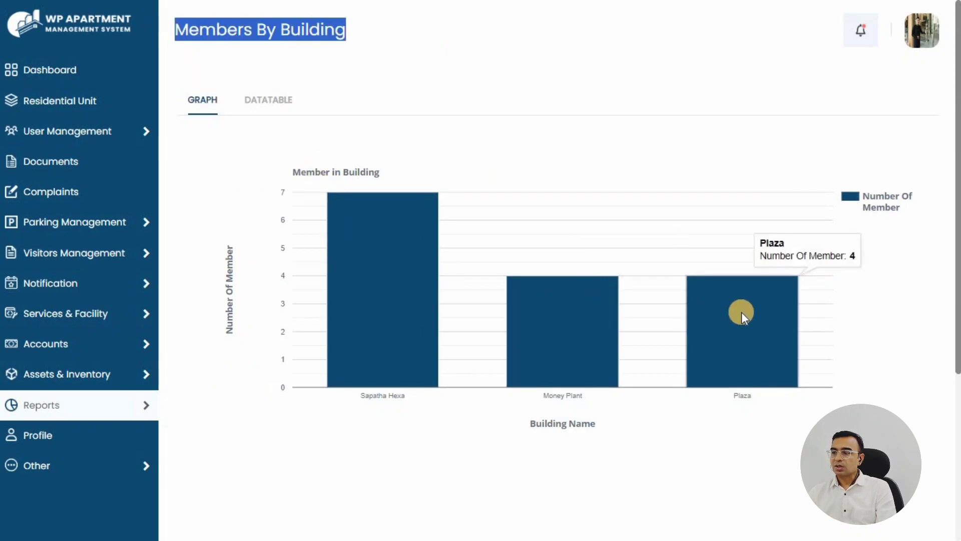
List the 7 Sapatha Hexa members in the DATATABLE view
{"action": "left_click", "coordinate": [269, 103]}
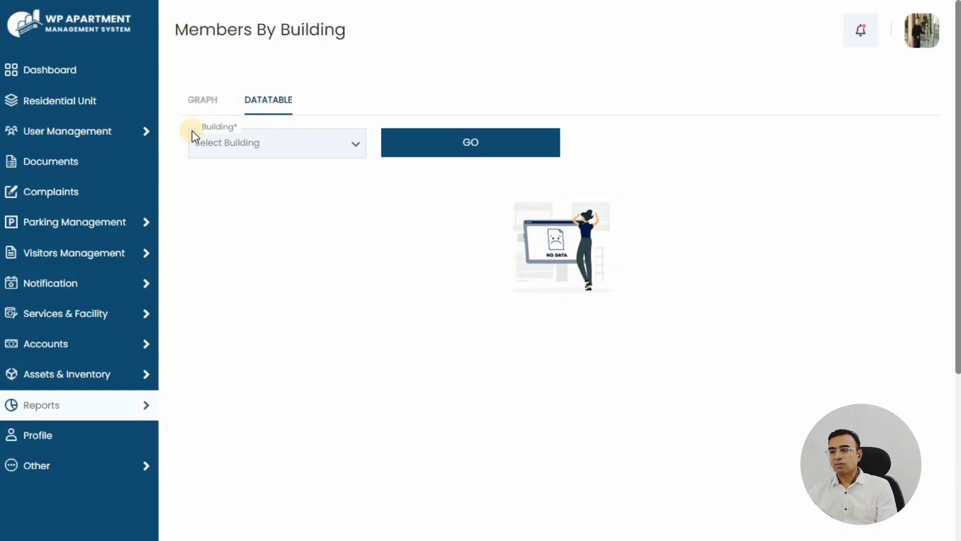
{"action": "double_click", "coordinate": [246, 129]}
{"action": "left_click", "coordinate": [331, 147]}
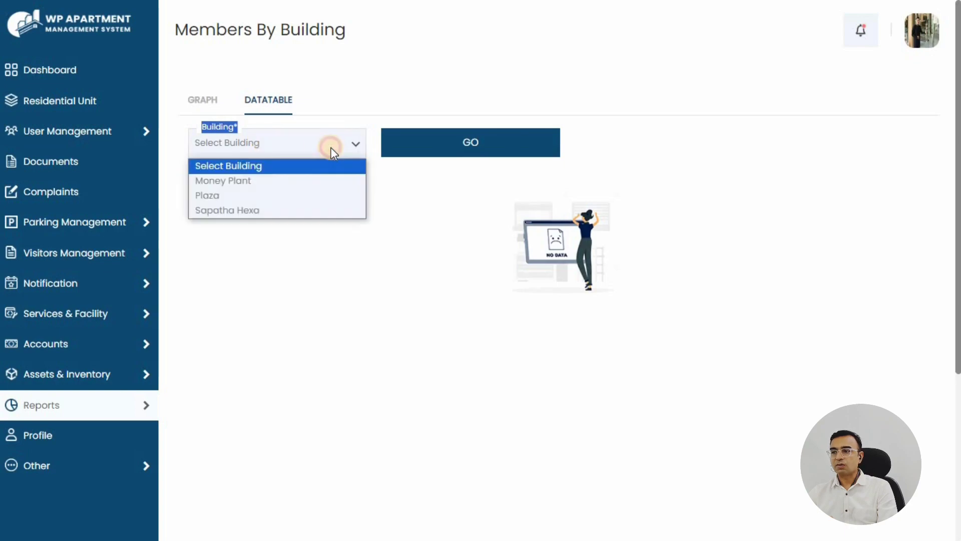
{"action": "left_click", "coordinate": [233, 211]}
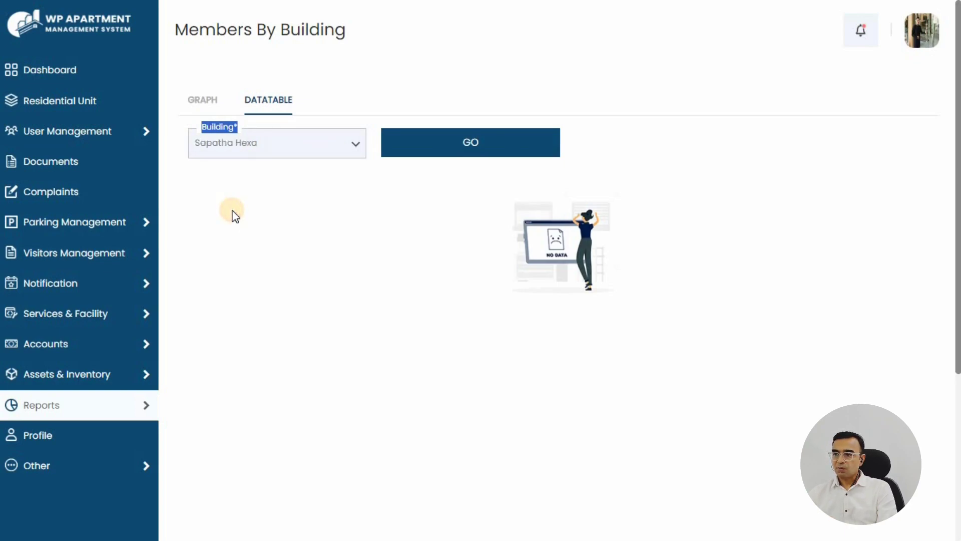
{"action": "left_click", "coordinate": [428, 137]}
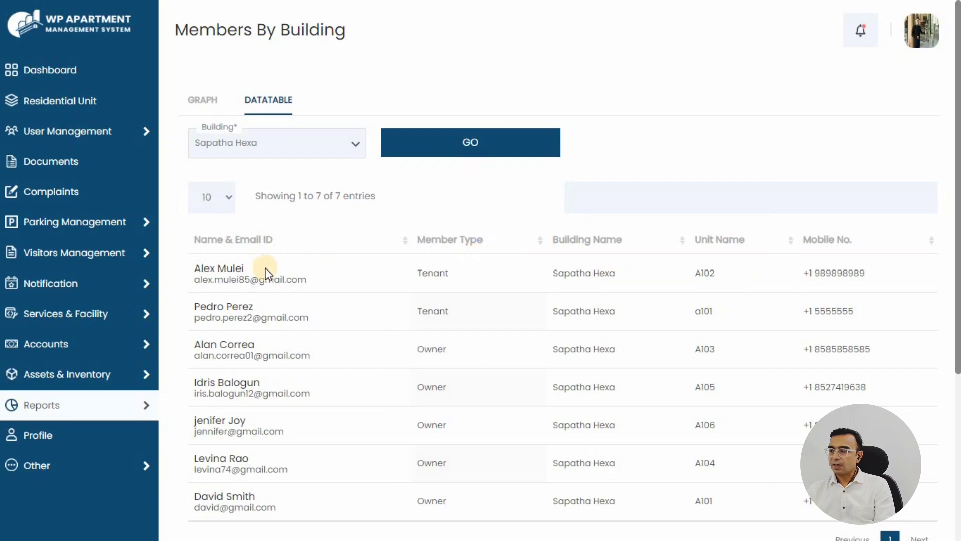
{"action": "scroll", "coordinate": [271, 273], "scroll_direction": "down", "scroll_amount": 3}
{"action": "scroll", "coordinate": [271, 265], "scroll_direction": "down", "scroll_amount": 3}
{"action": "scroll", "coordinate": [273, 264], "scroll_direction": "up", "scroll_amount": 6}
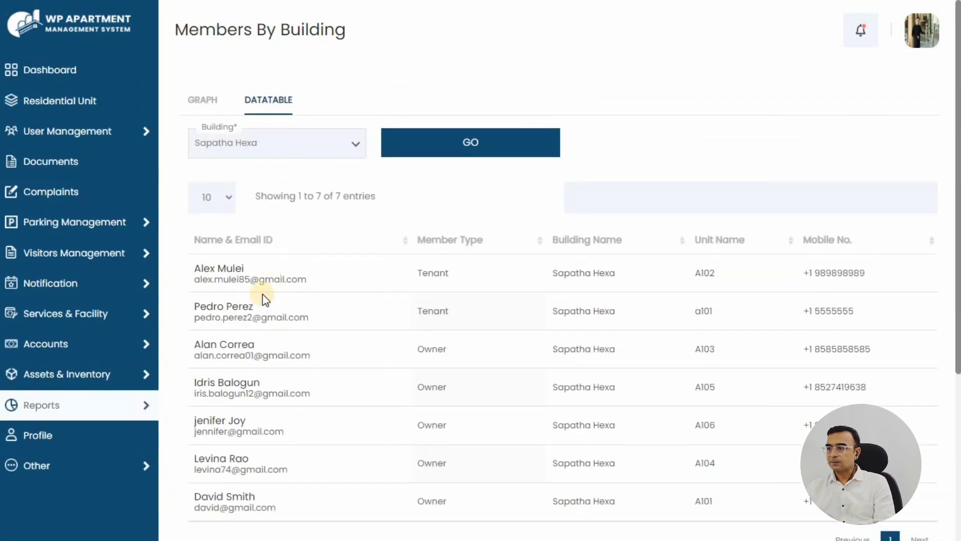
{"action": "mouse_move", "coordinate": [140, 407]}
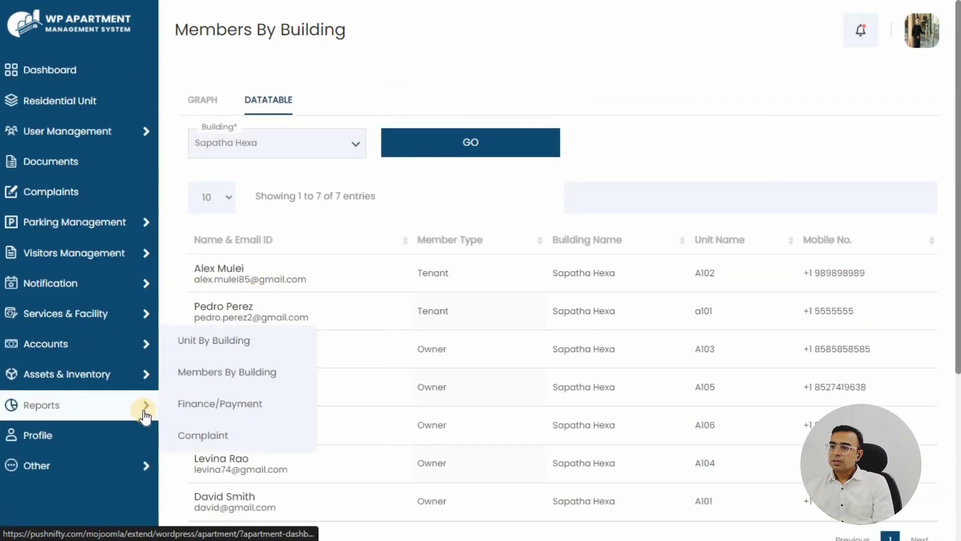
Open the Income-Expense Report and show income for all months
{"action": "left_click", "coordinate": [224, 406]}
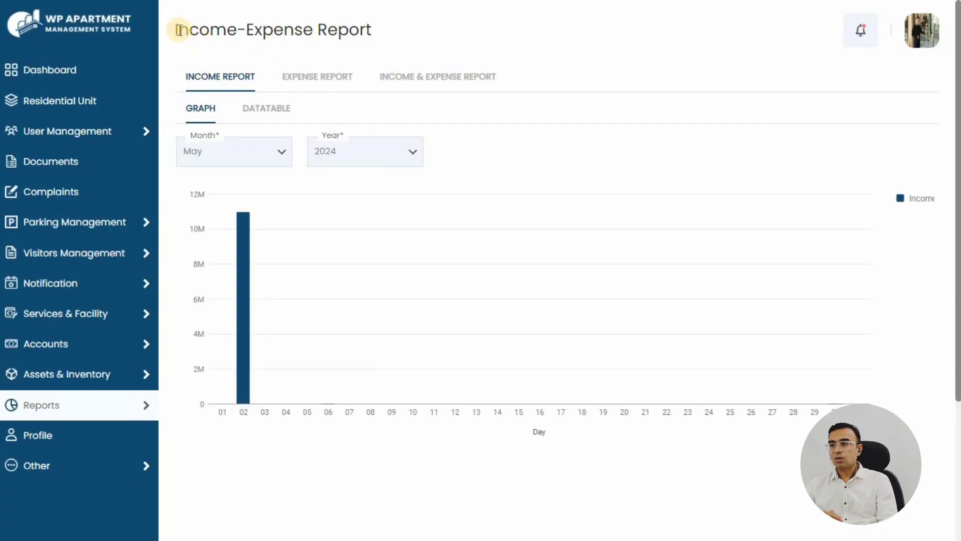
{"action": "left_click_drag", "start_coordinate": [179, 30], "coordinate": [405, 29]}
{"action": "left_click", "coordinate": [215, 80]}
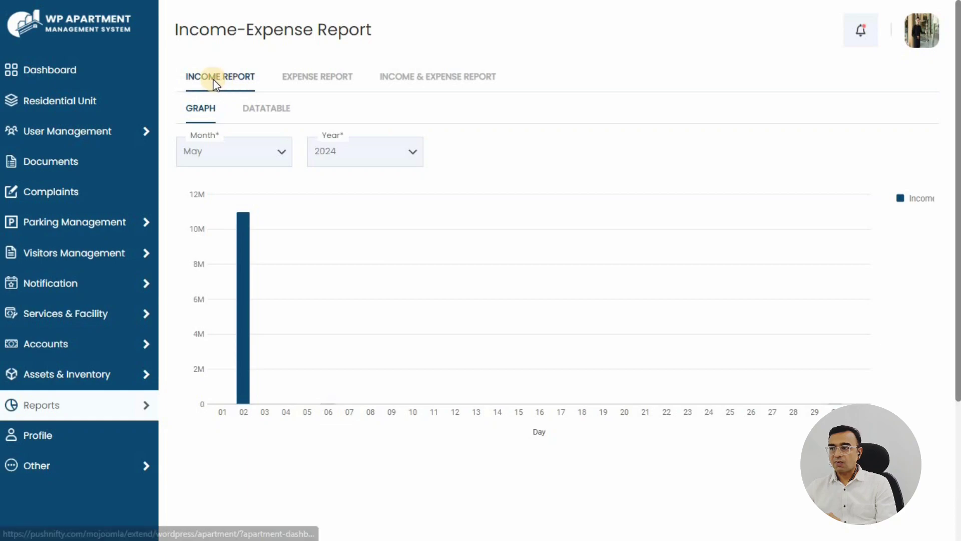
{"action": "left_click", "coordinate": [218, 144]}
{"action": "left_click", "coordinate": [212, 175]}
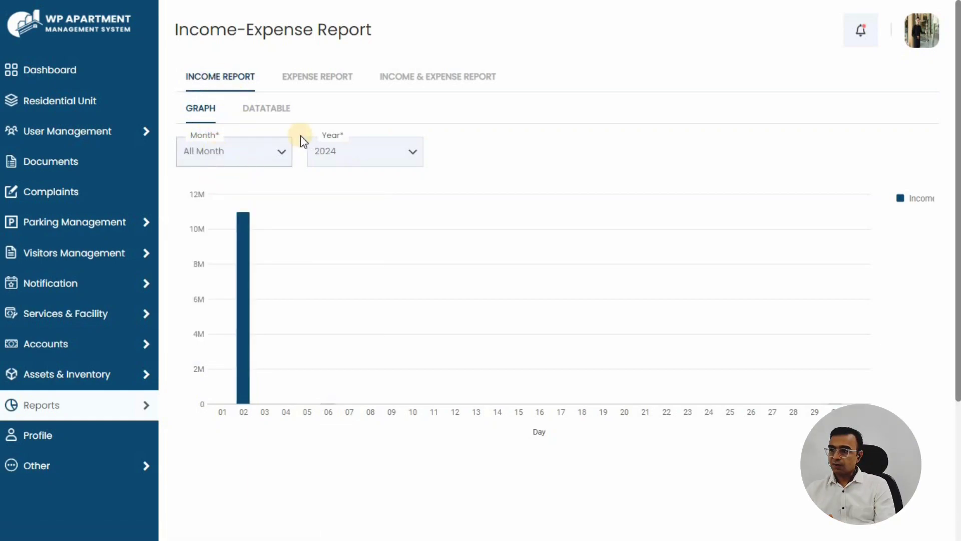
Show expenses for all months, then the combined income, expense and net profit graph
{"action": "left_click", "coordinate": [316, 89]}
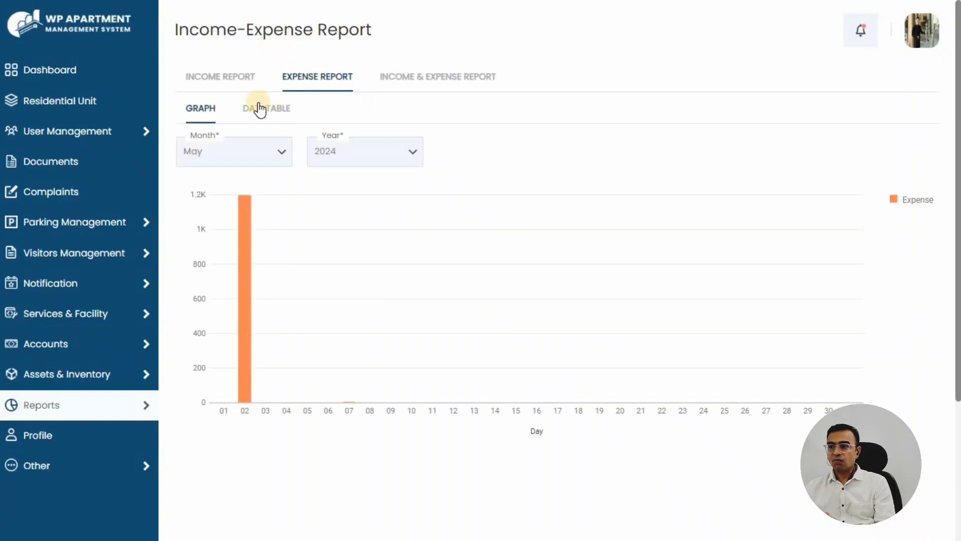
{"action": "left_click", "coordinate": [251, 154]}
{"action": "left_click", "coordinate": [219, 175]}
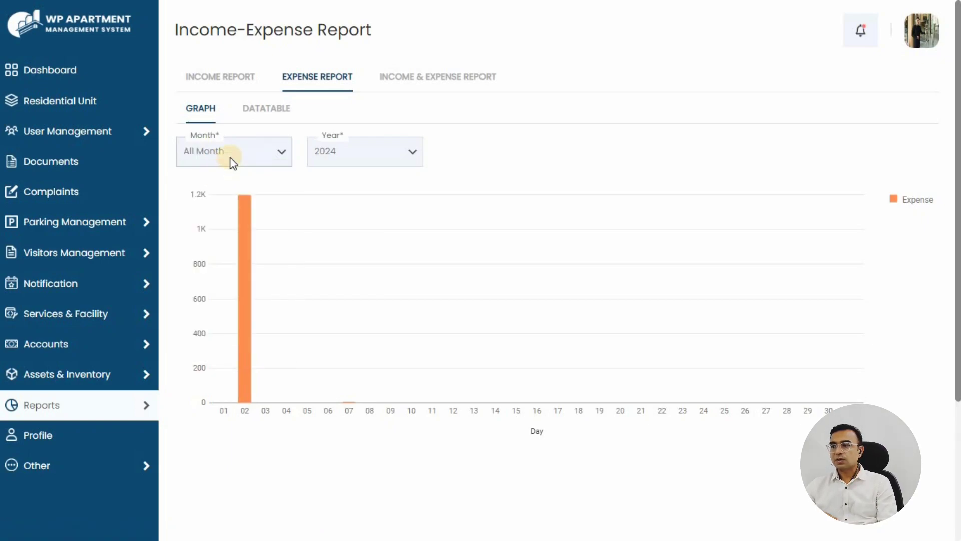
{"action": "left_click", "coordinate": [420, 77]}
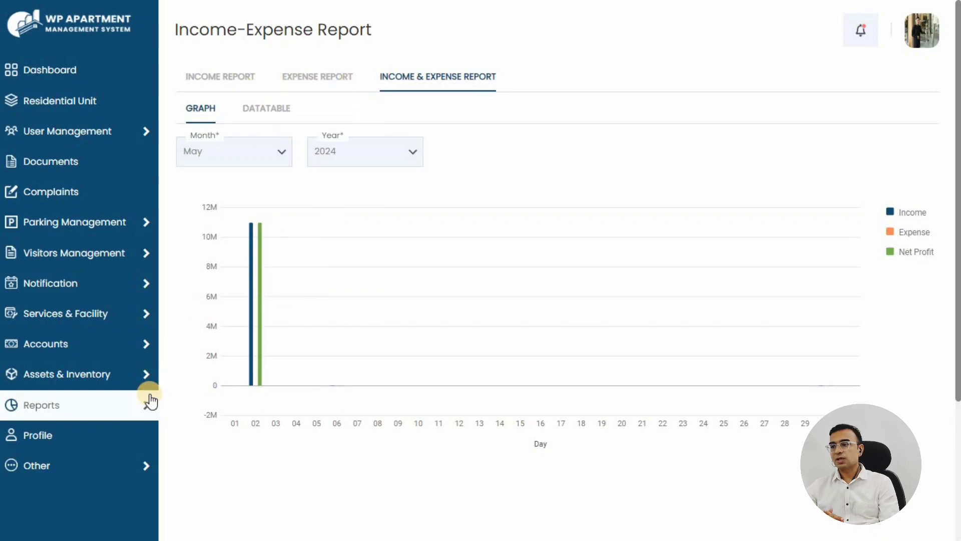
Open the Complaint report and inspect the maintenance chart's open and closed slices
{"action": "mouse_move", "coordinate": [148, 405]}
{"action": "left_click", "coordinate": [221, 437]}
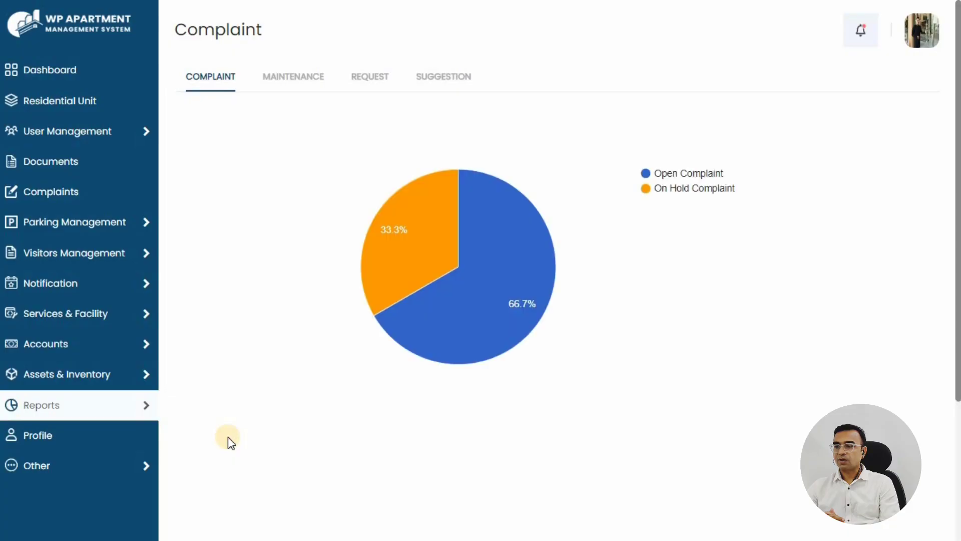
{"action": "left_click_drag", "start_coordinate": [175, 23], "coordinate": [277, 34]}
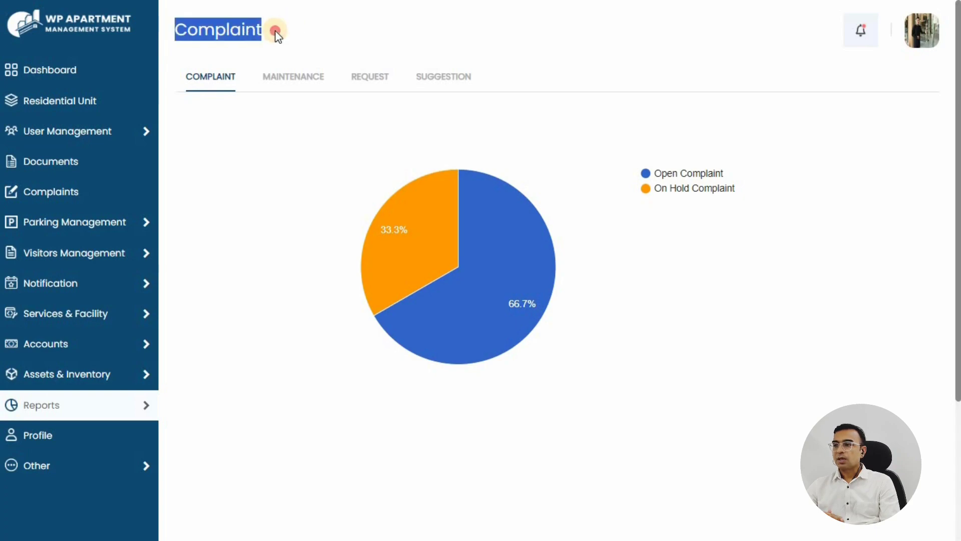
{"action": "left_click_drag", "start_coordinate": [182, 76], "coordinate": [245, 104]}
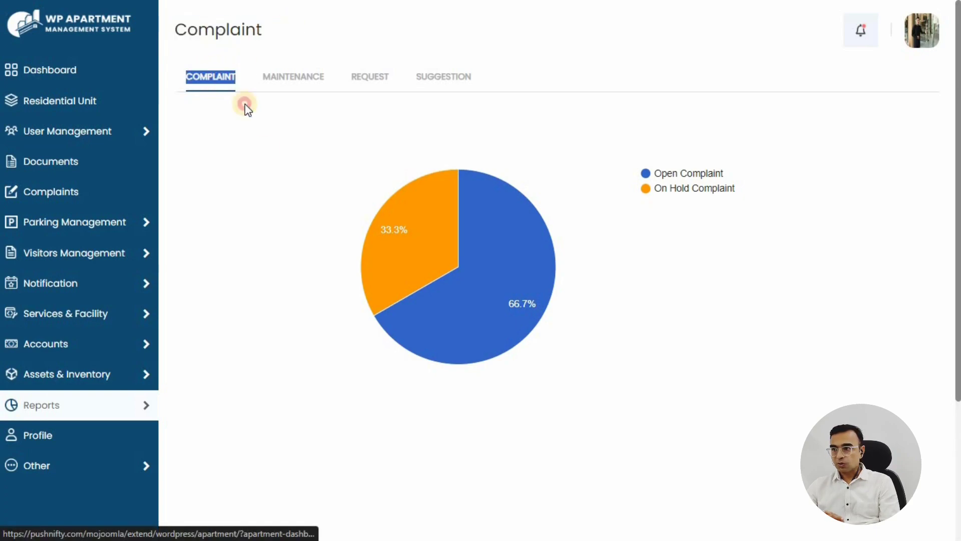
{"action": "left_click", "coordinate": [266, 150]}
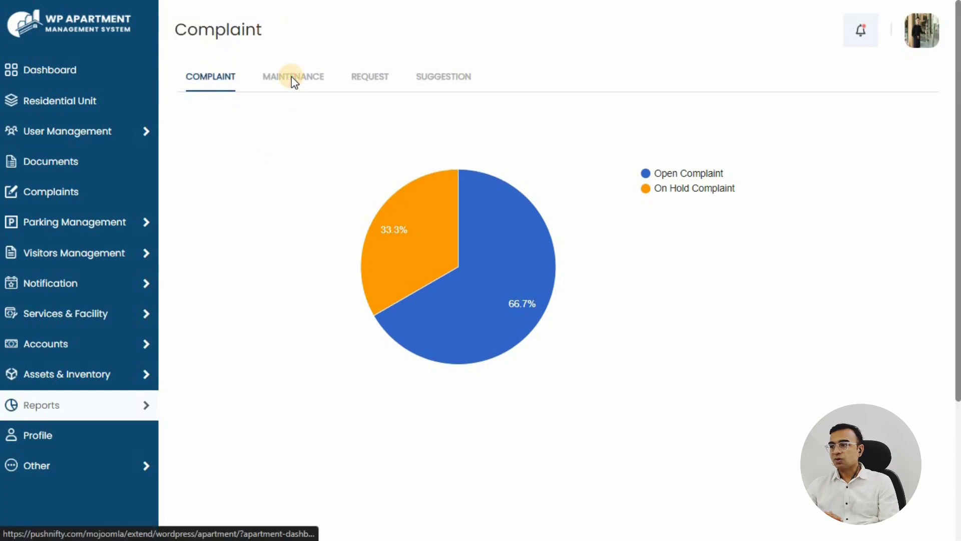
{"action": "left_click", "coordinate": [294, 83]}
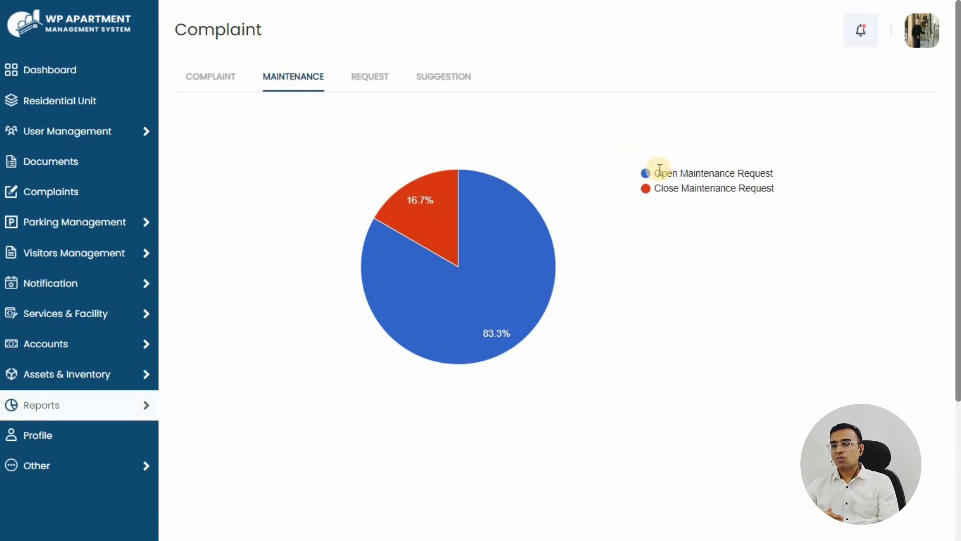
{"action": "left_click_drag", "start_coordinate": [655, 171], "coordinate": [790, 171]}
{"action": "left_click_drag", "start_coordinate": [669, 192], "coordinate": [712, 212]}
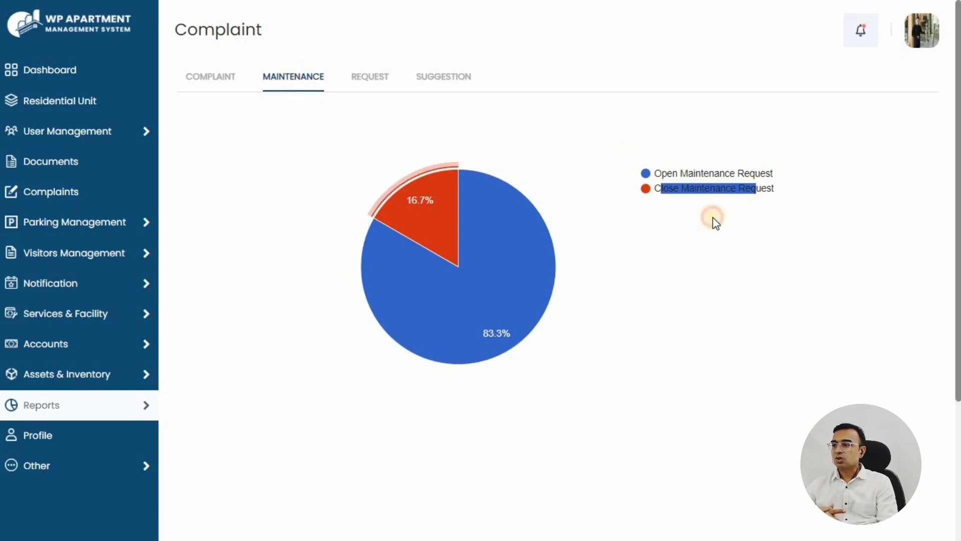
View the Request and Suggestion charts (each 100%), then return to the Dashboard
{"action": "left_click", "coordinate": [366, 75]}
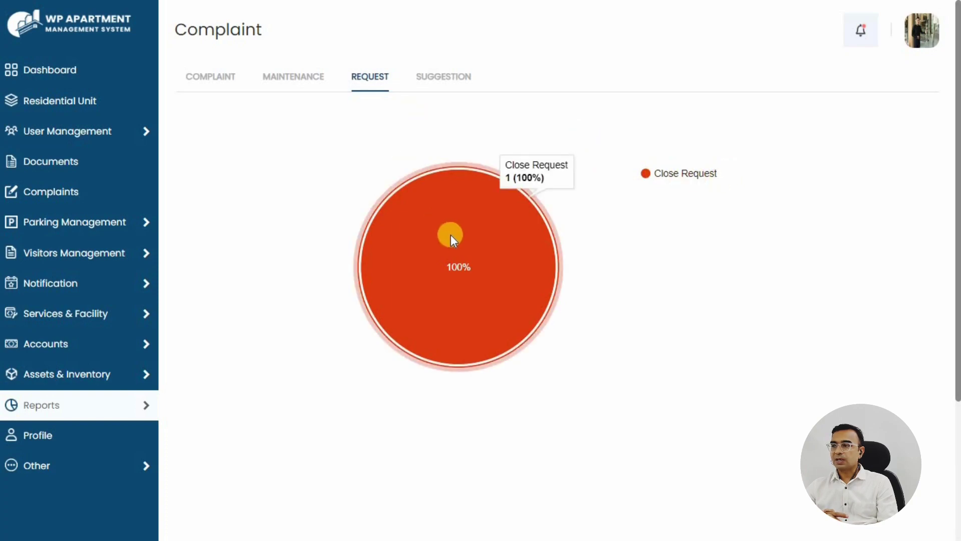
{"action": "left_click", "coordinate": [440, 83]}
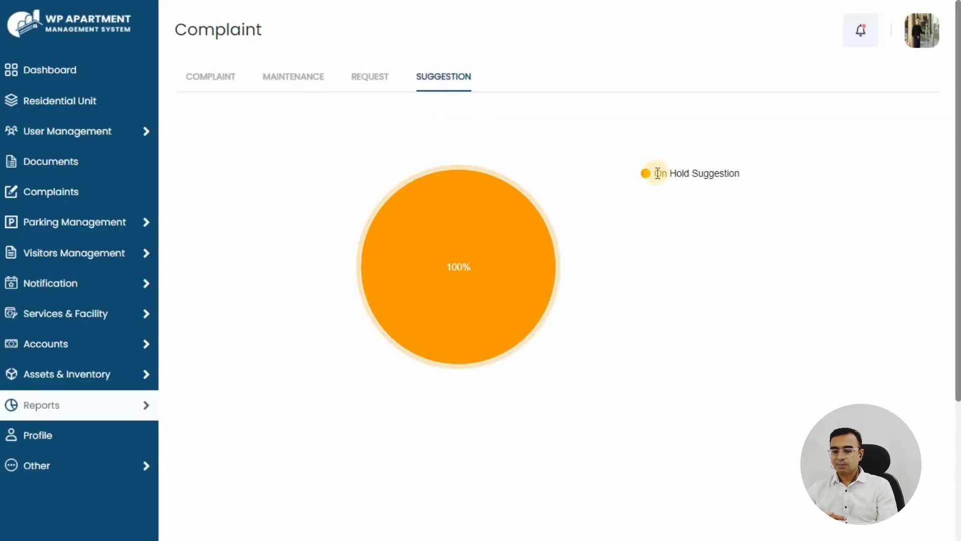
{"action": "mouse_move", "coordinate": [440, 223]}
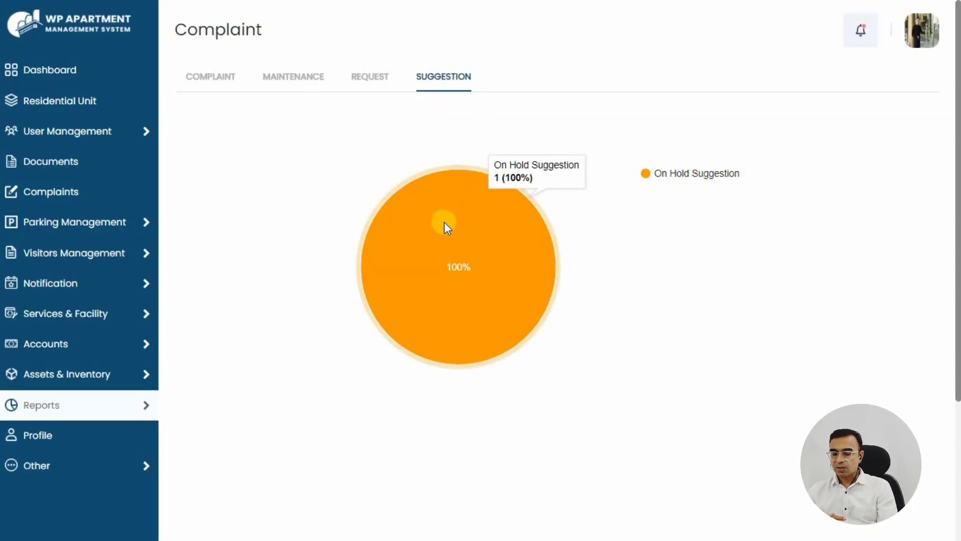
{"action": "left_click", "coordinate": [68, 73]}
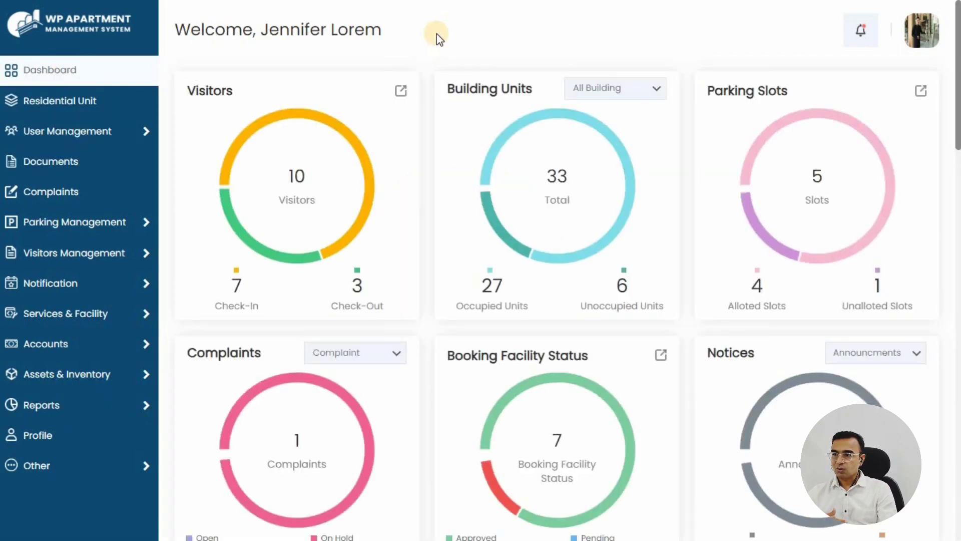